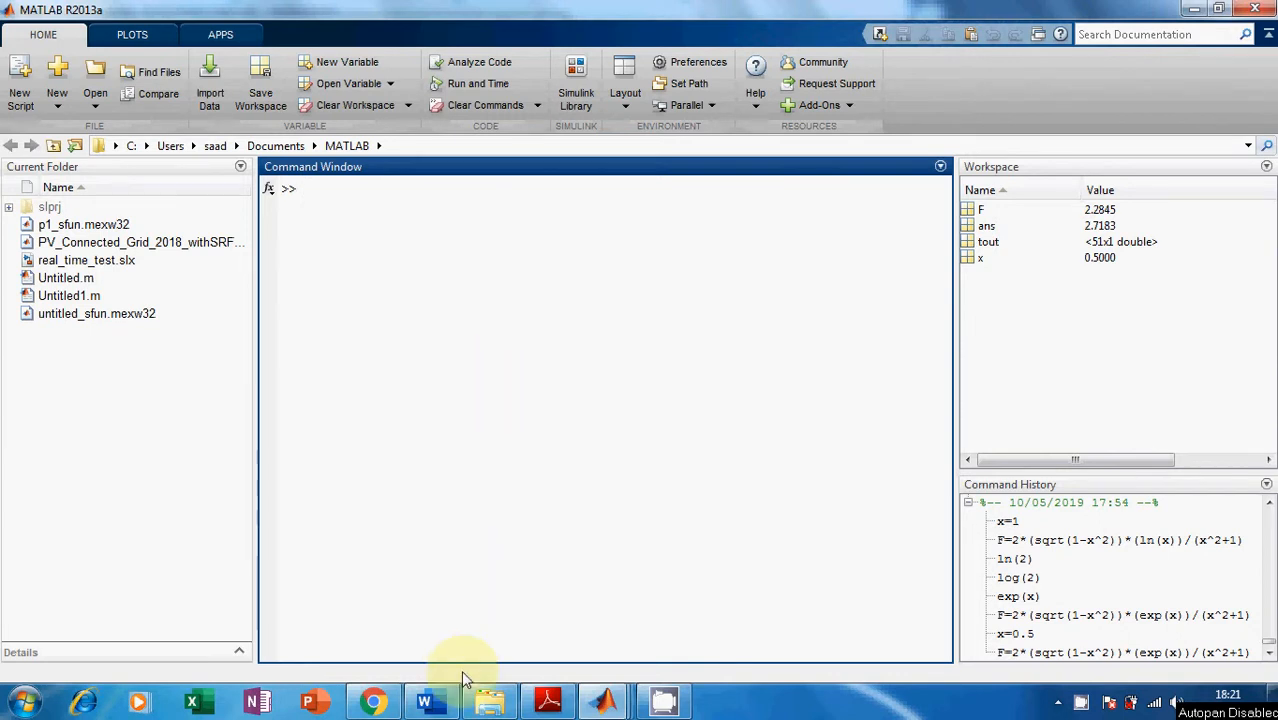
Review the f(x) equation in the Word document and return to the main MATLAB window.
click(425, 700)
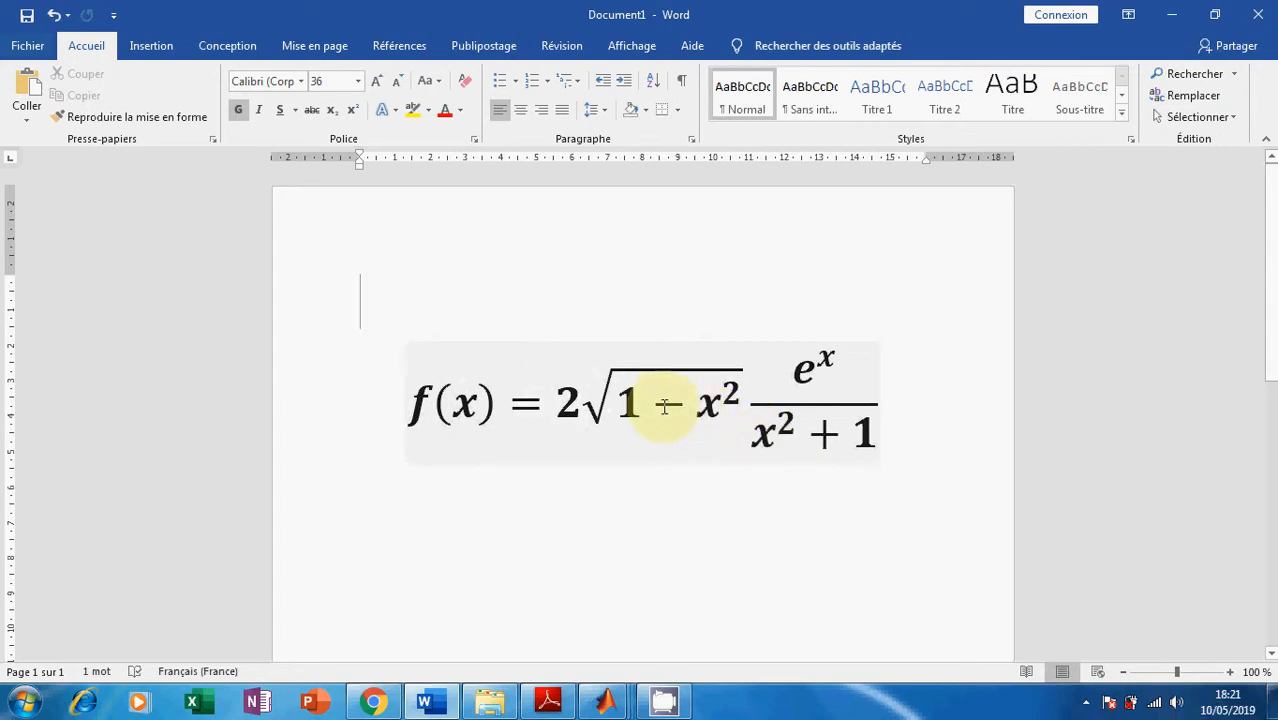
mouse_move(607, 706)
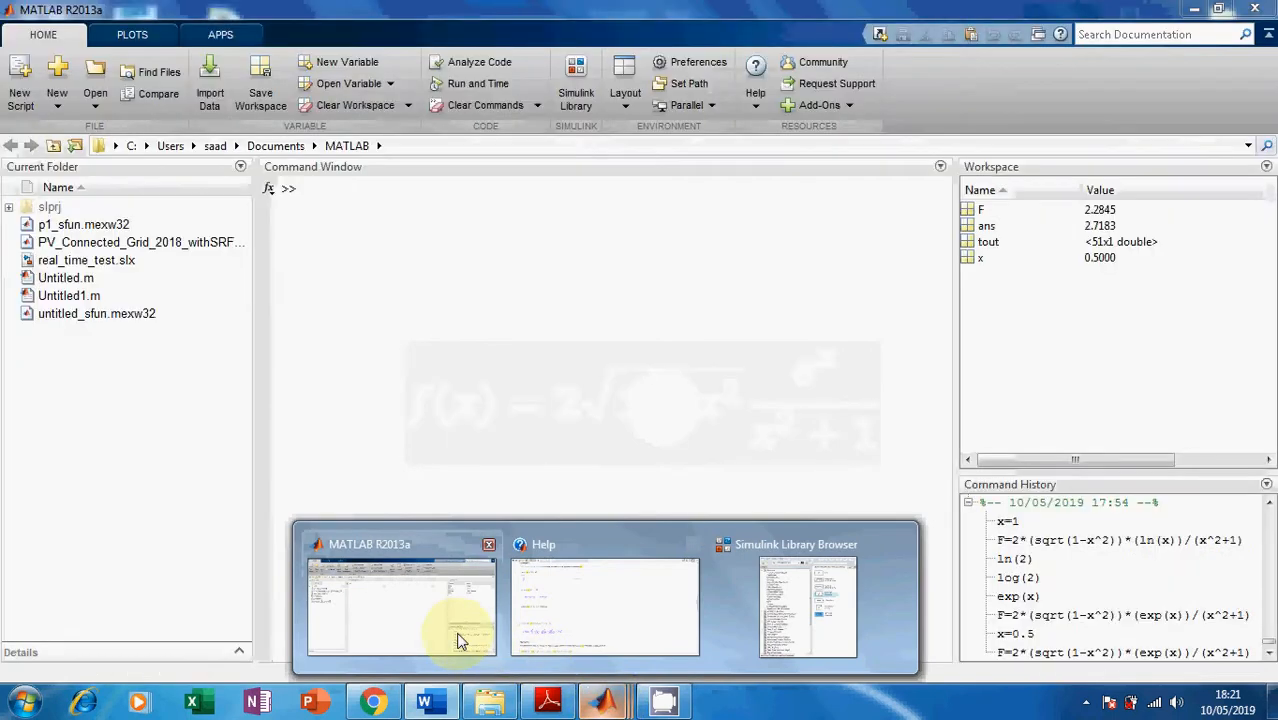
mouse_move(565, 640)
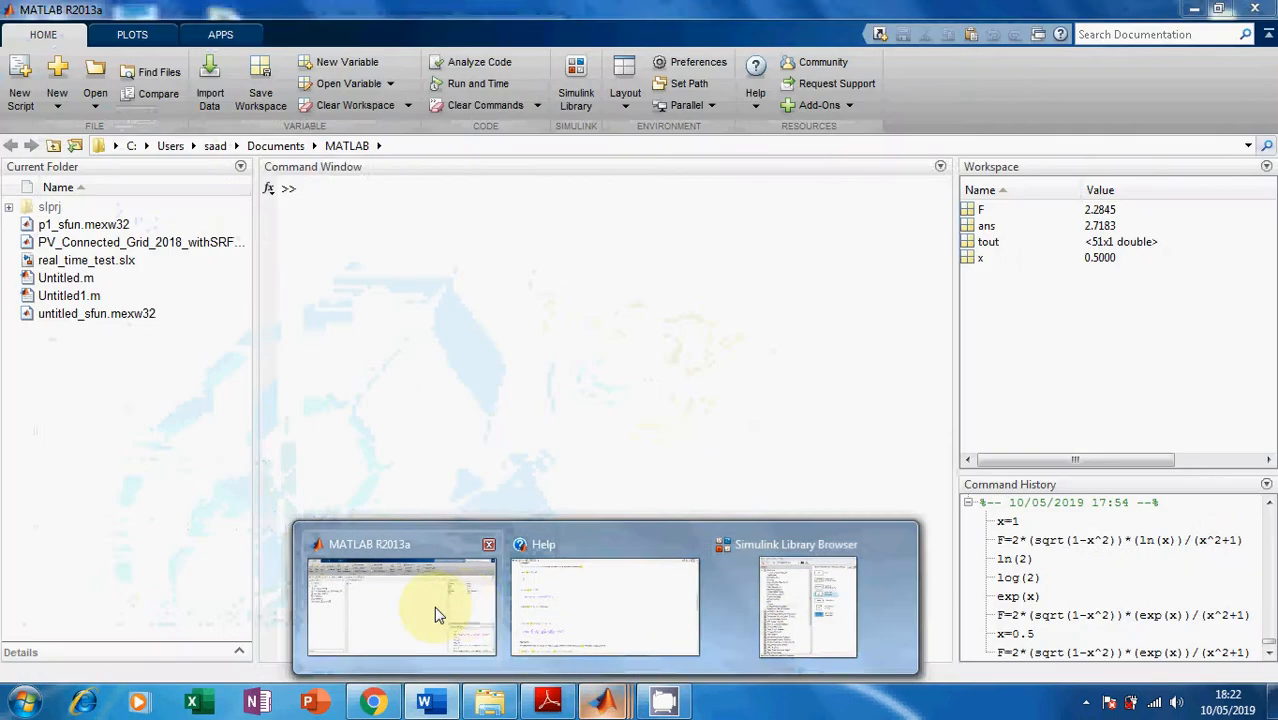
click(430, 605)
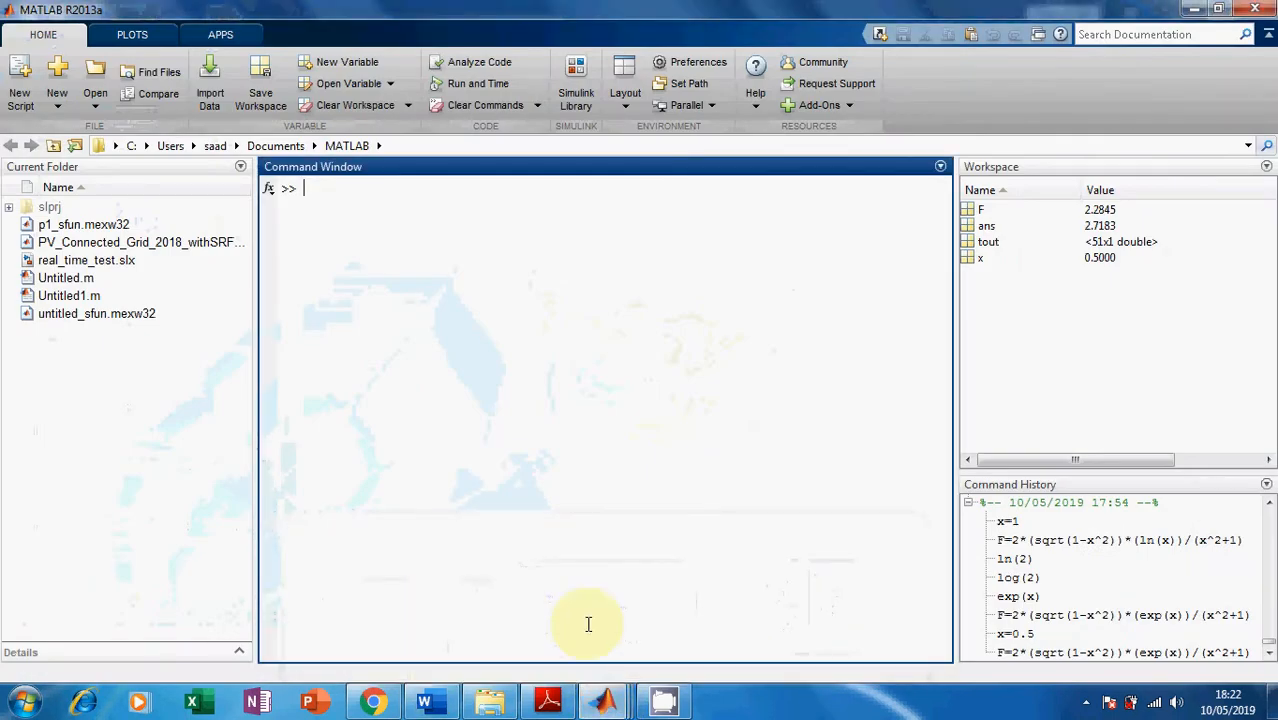
Bring up the Simulink Library Browser and create a new blank model.
mouse_move(604, 702)
click(650, 634)
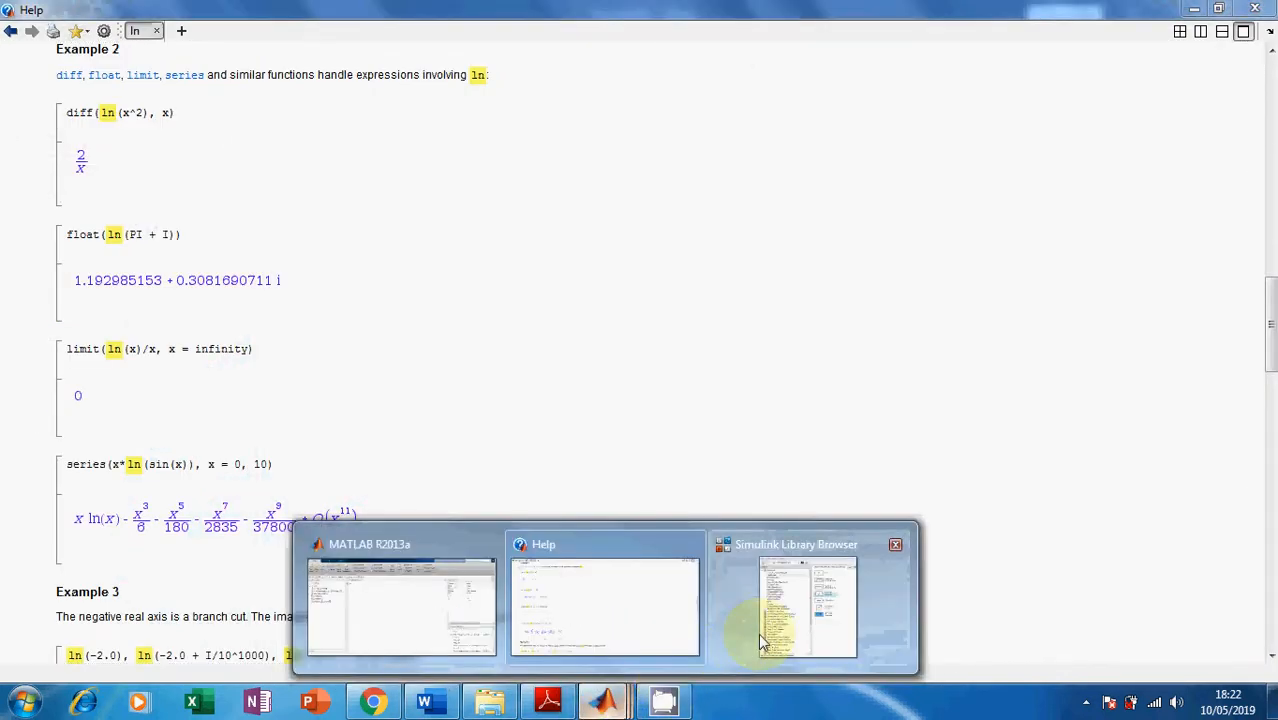
click(758, 633)
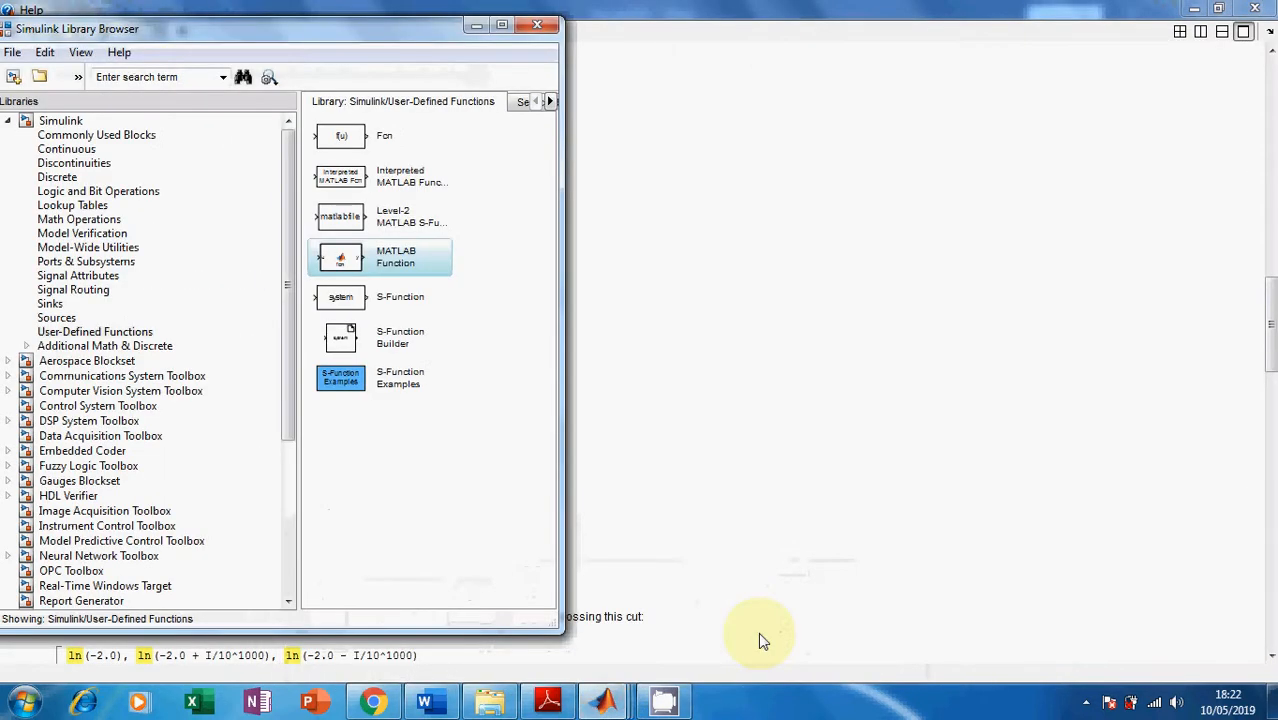
click(15, 79)
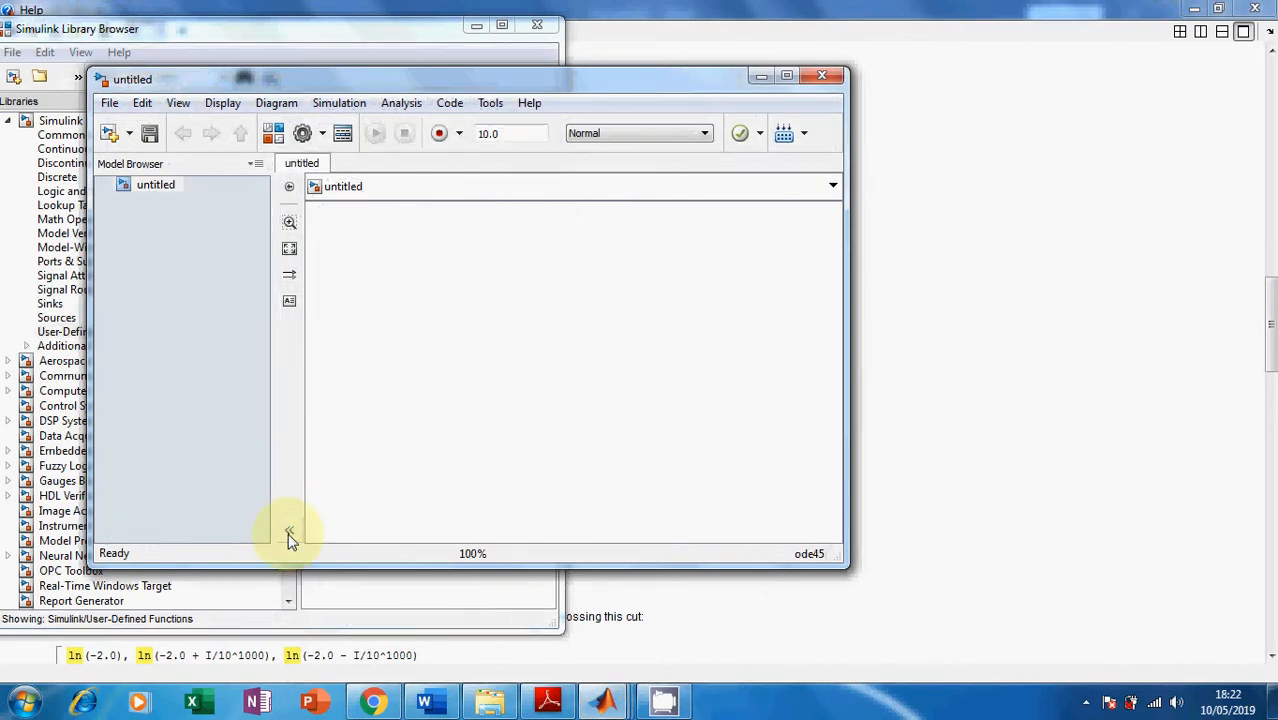
Hide the Model Browser in the untitled model and maximize the model window.
click(288, 538)
drag(761, 80, 943, 71)
click(943, 70)
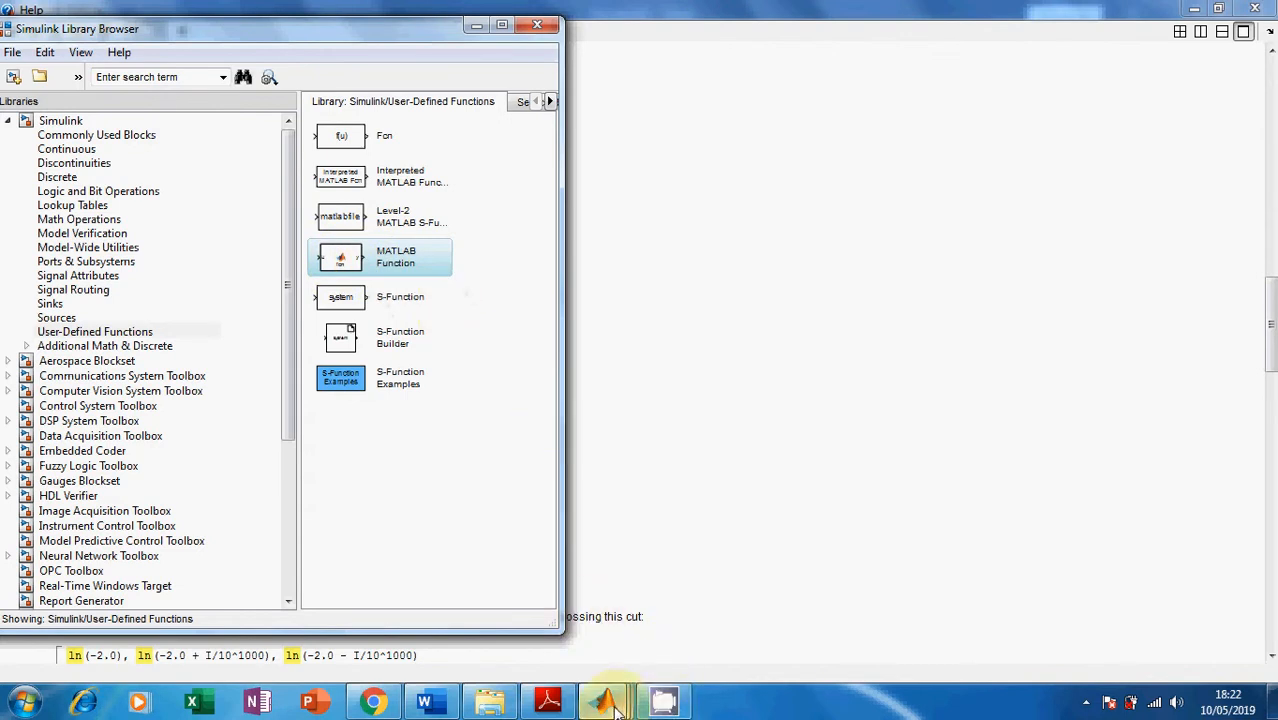
mouse_move(617, 710)
click(879, 630)
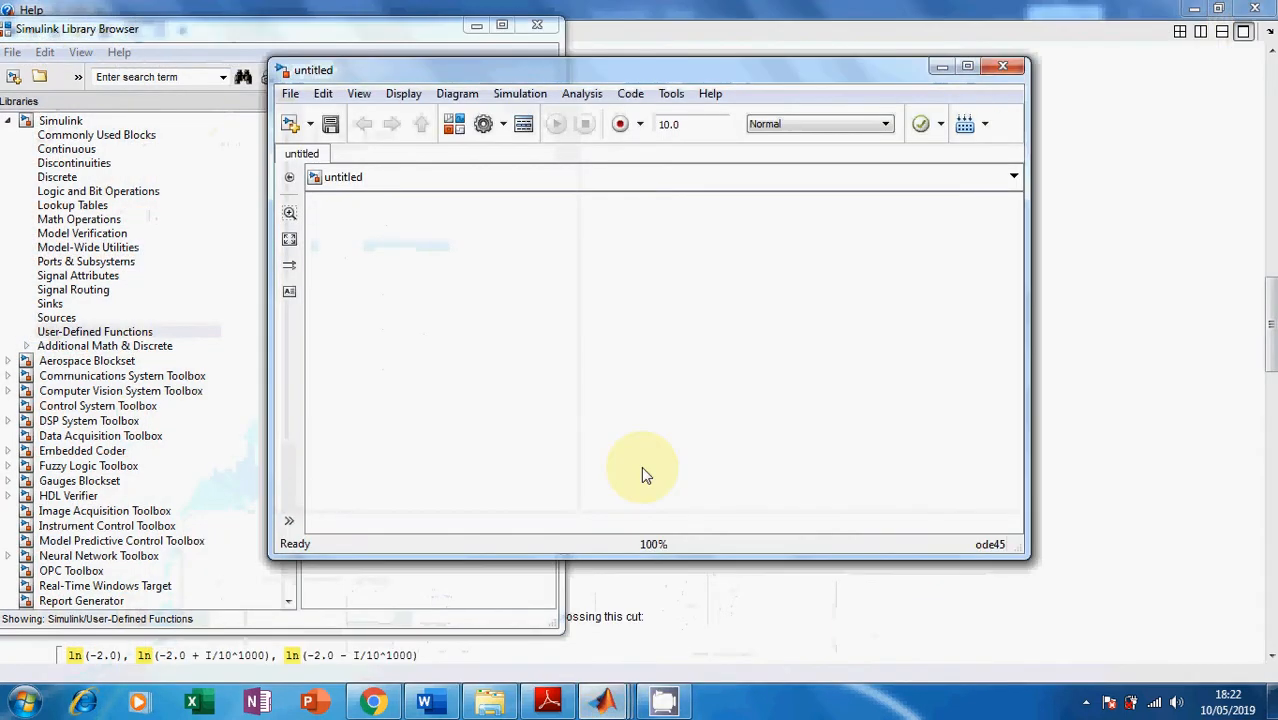
click(967, 68)
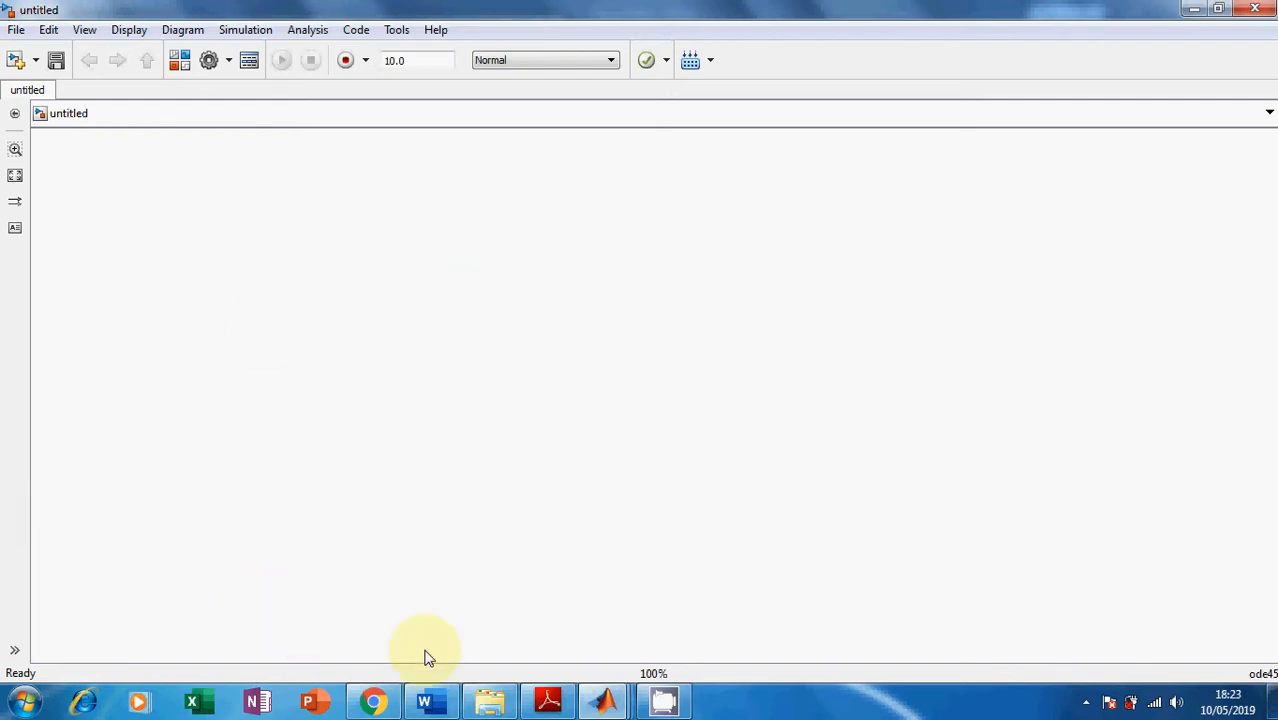
Check the equation in Word, return to the model and insert an Add block from the Simulink Math Operations library.
click(426, 700)
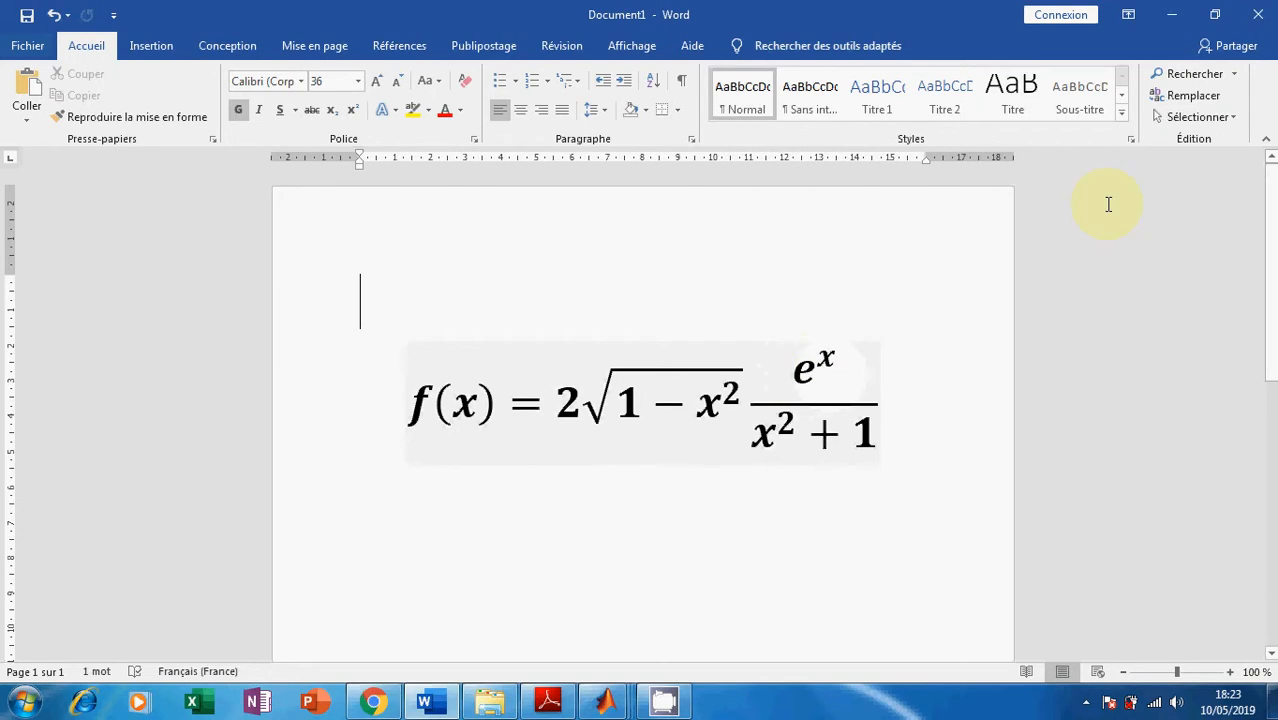
click(1171, 14)
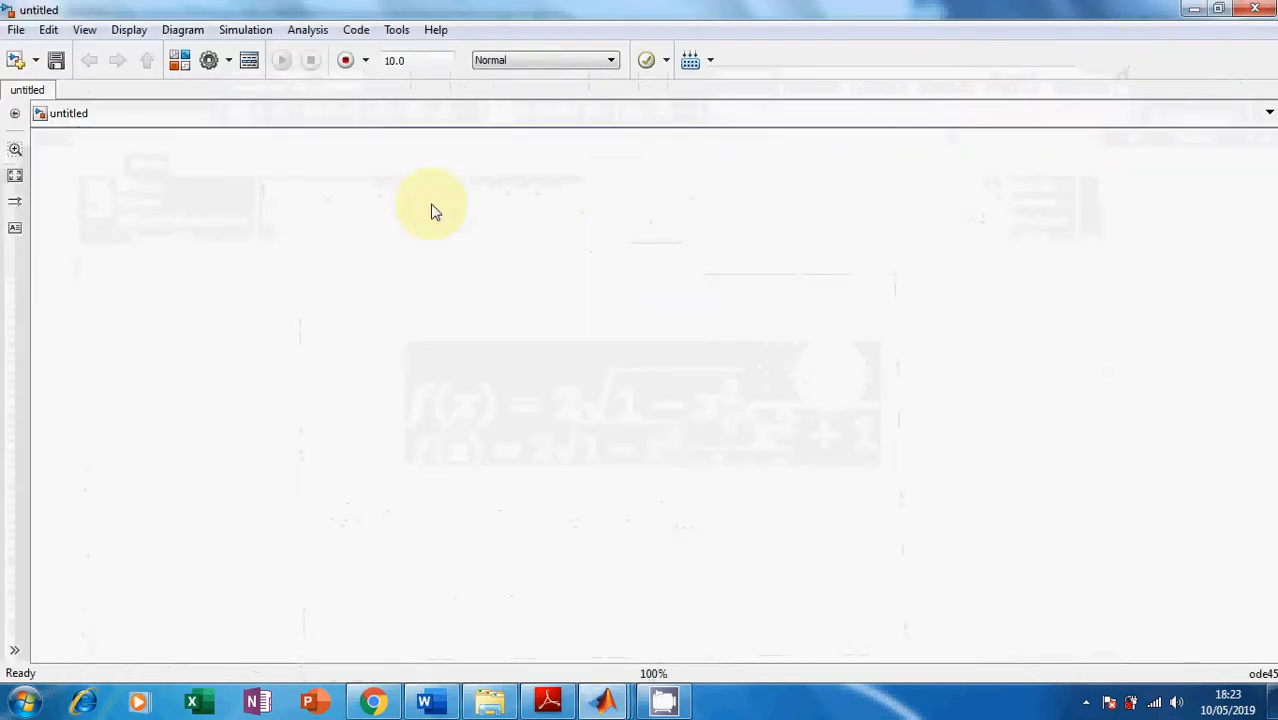
click(179, 60)
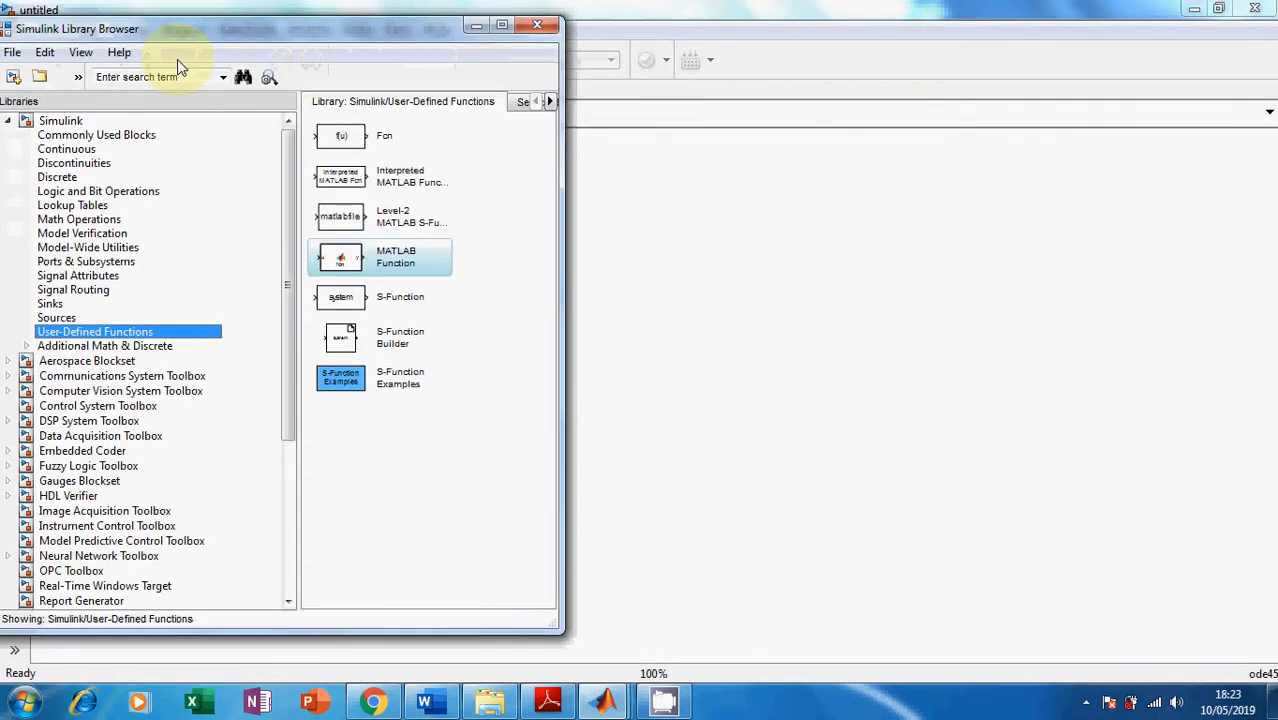
mouse_move(288, 285)
mouse_down()
mouse_move(285, 342)
mouse_move(288, 285)
mouse_up()
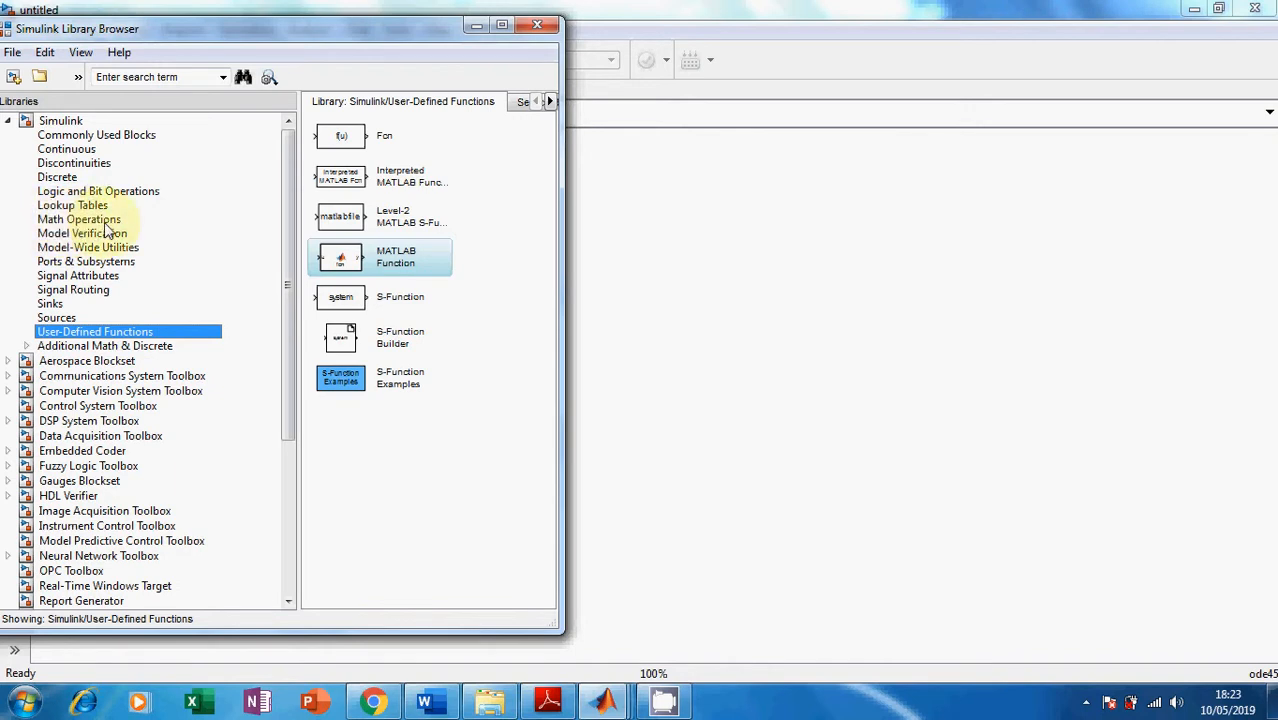
click(72, 220)
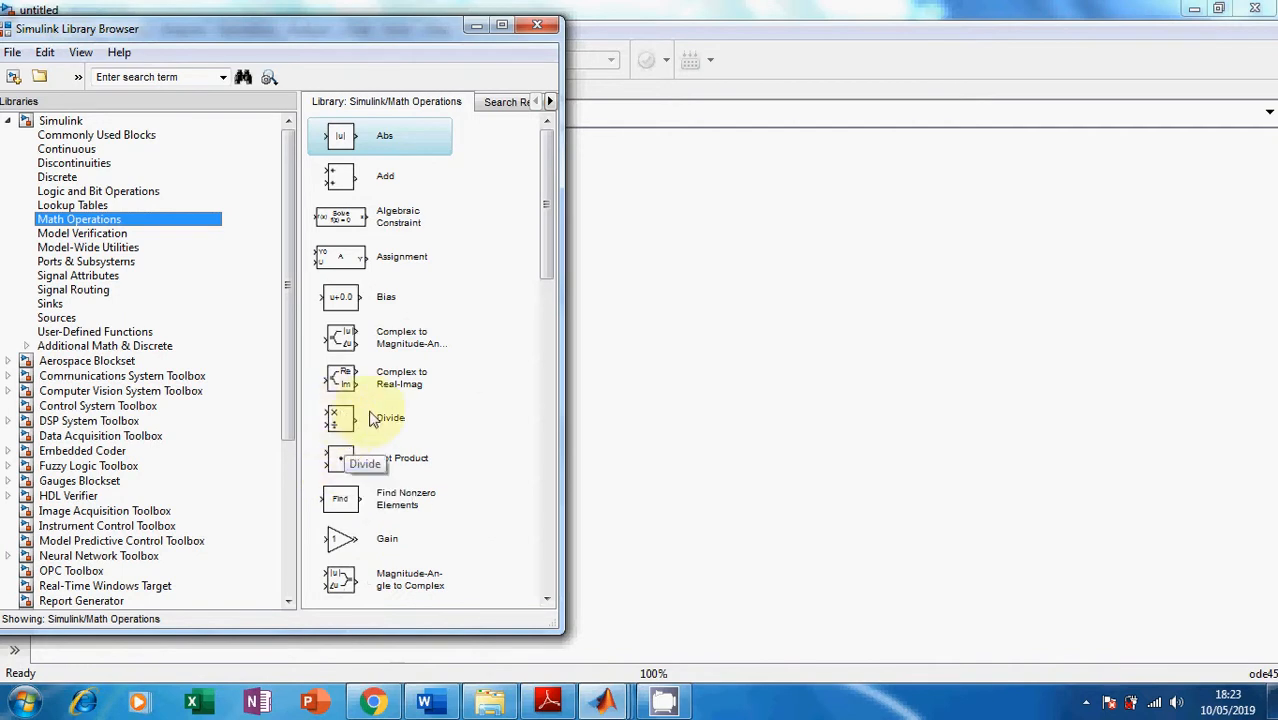
click(341, 186)
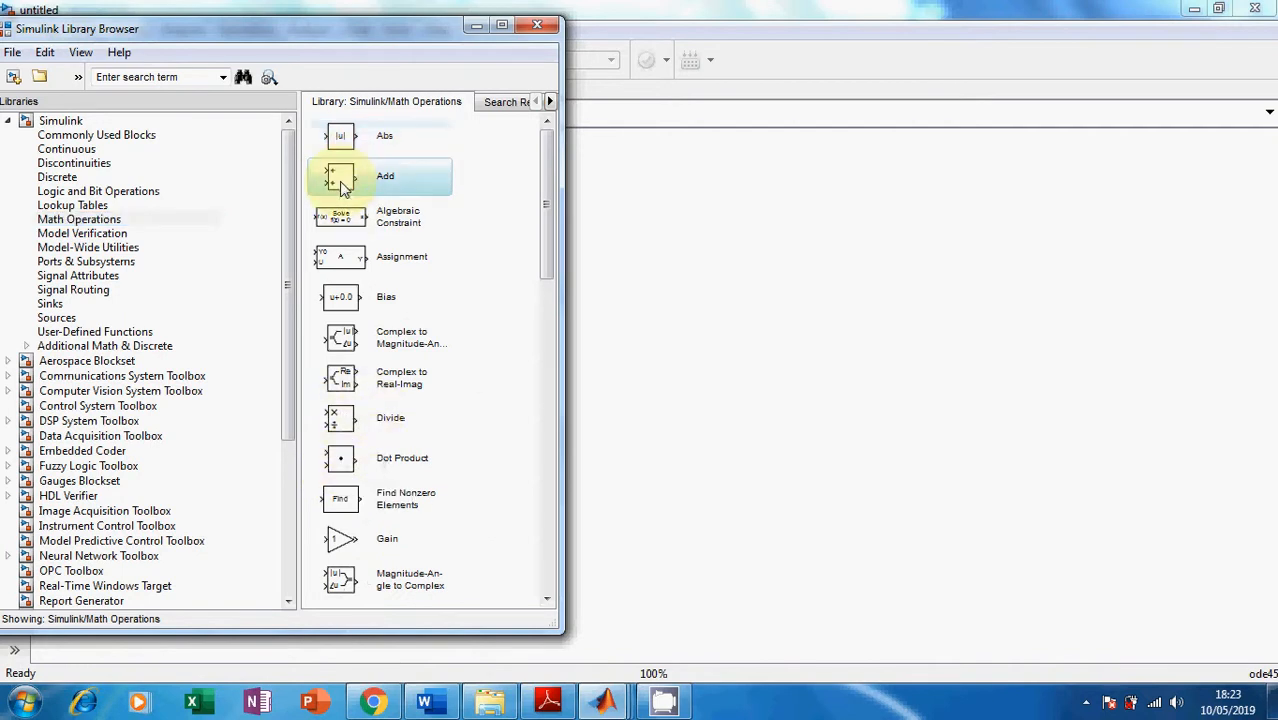
drag(341, 180, 814, 242)
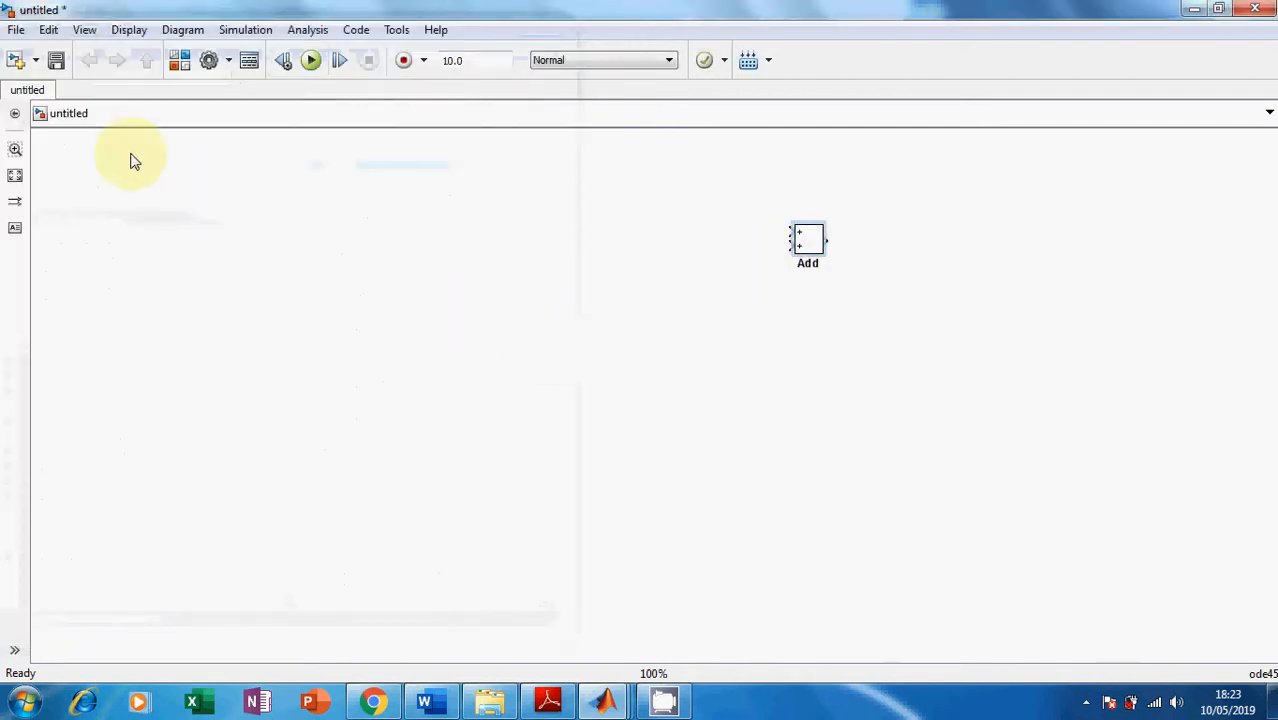
Insert a Divide block and a Product block from Math Operations below the Add block.
click(179, 60)
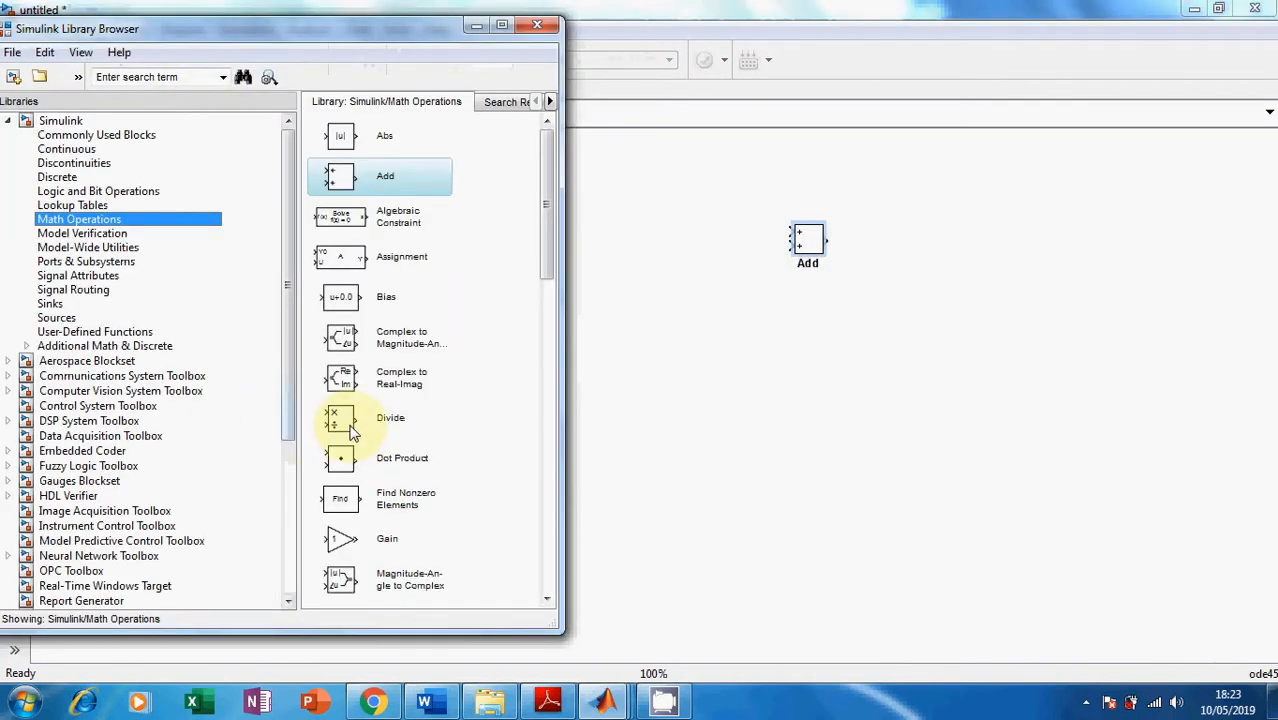
drag(340, 428, 875, 352)
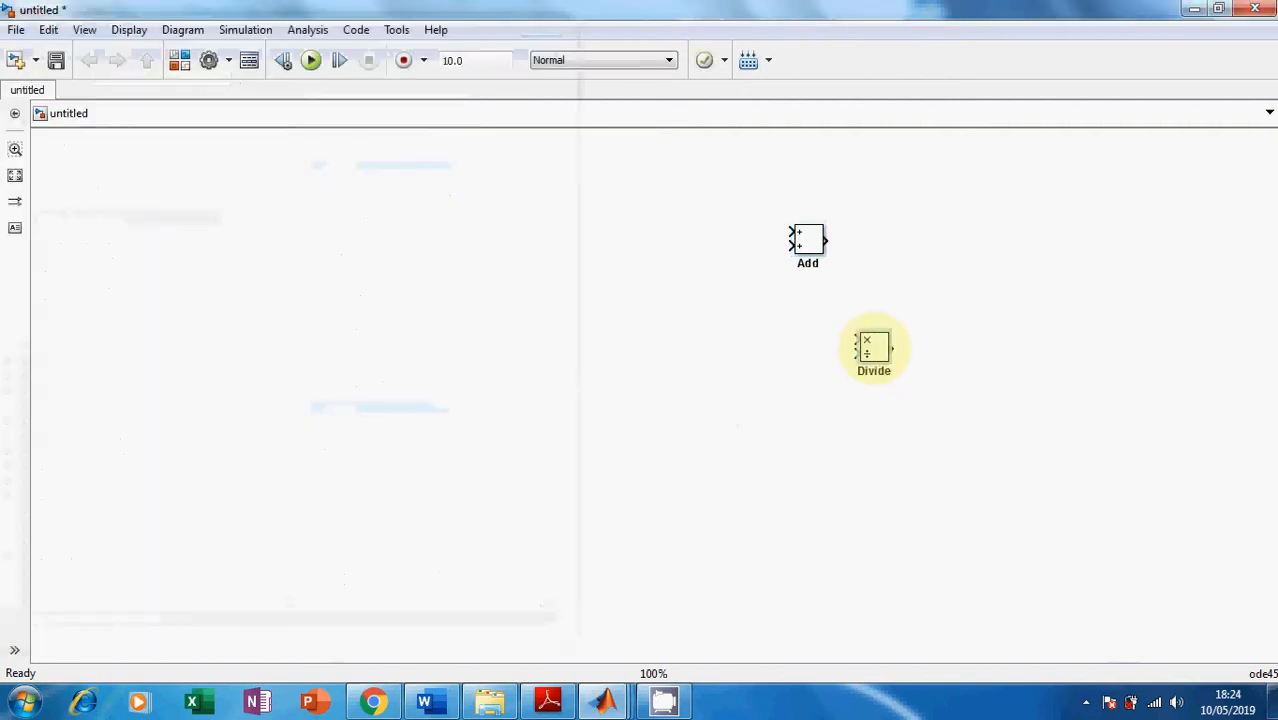
click(179, 60)
drag(544, 200, 553, 330)
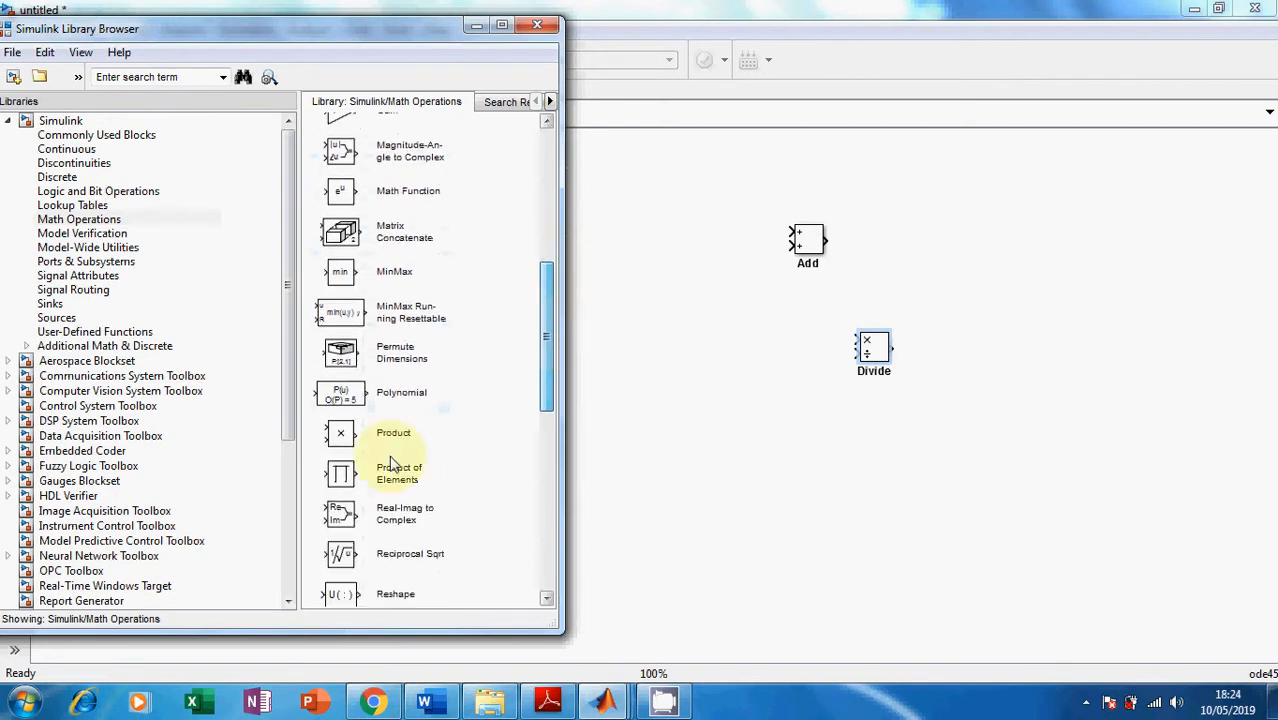
drag(341, 440, 831, 440)
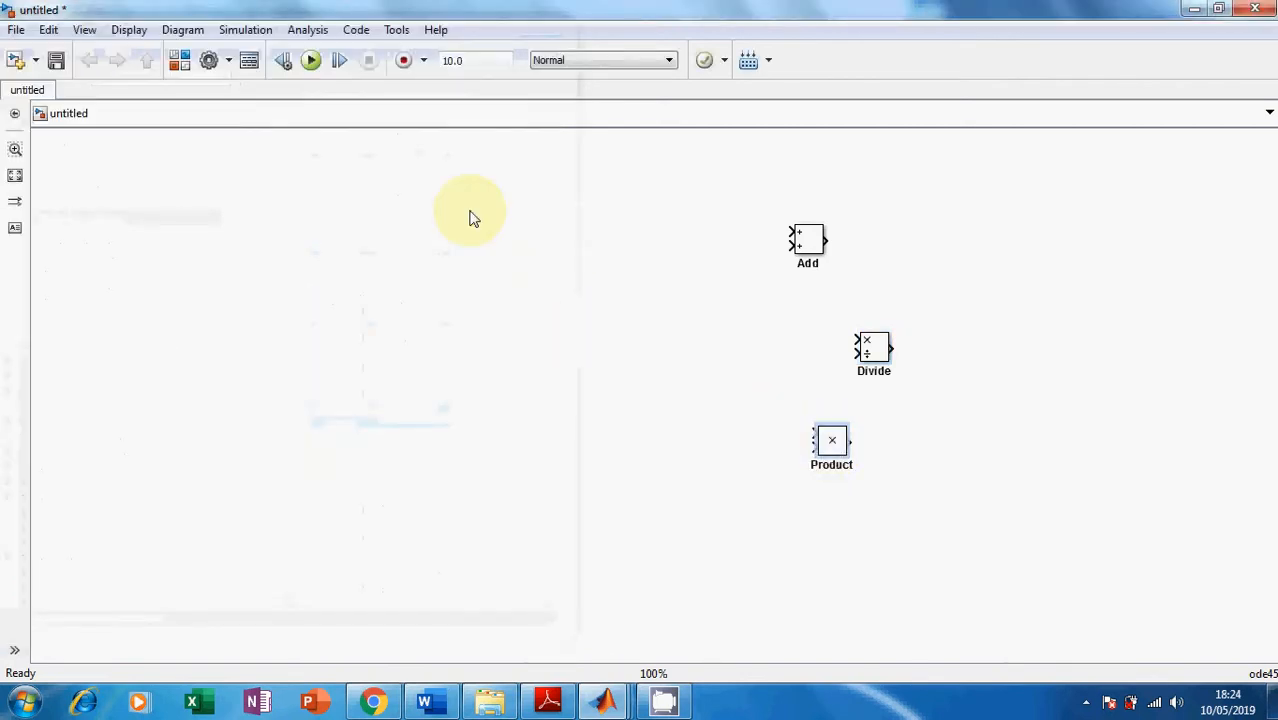
Insert a Math Function block (e^u) from Math Operations beside the Add block.
click(178, 64)
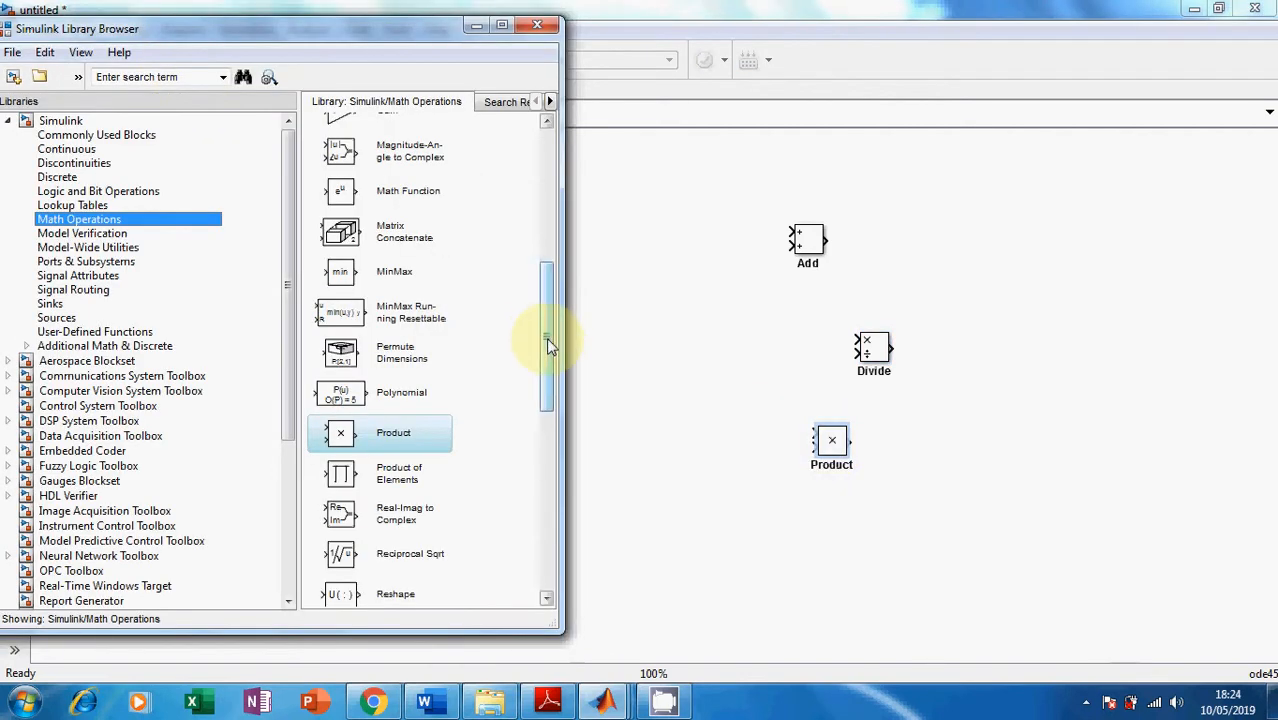
drag(546, 337, 549, 279)
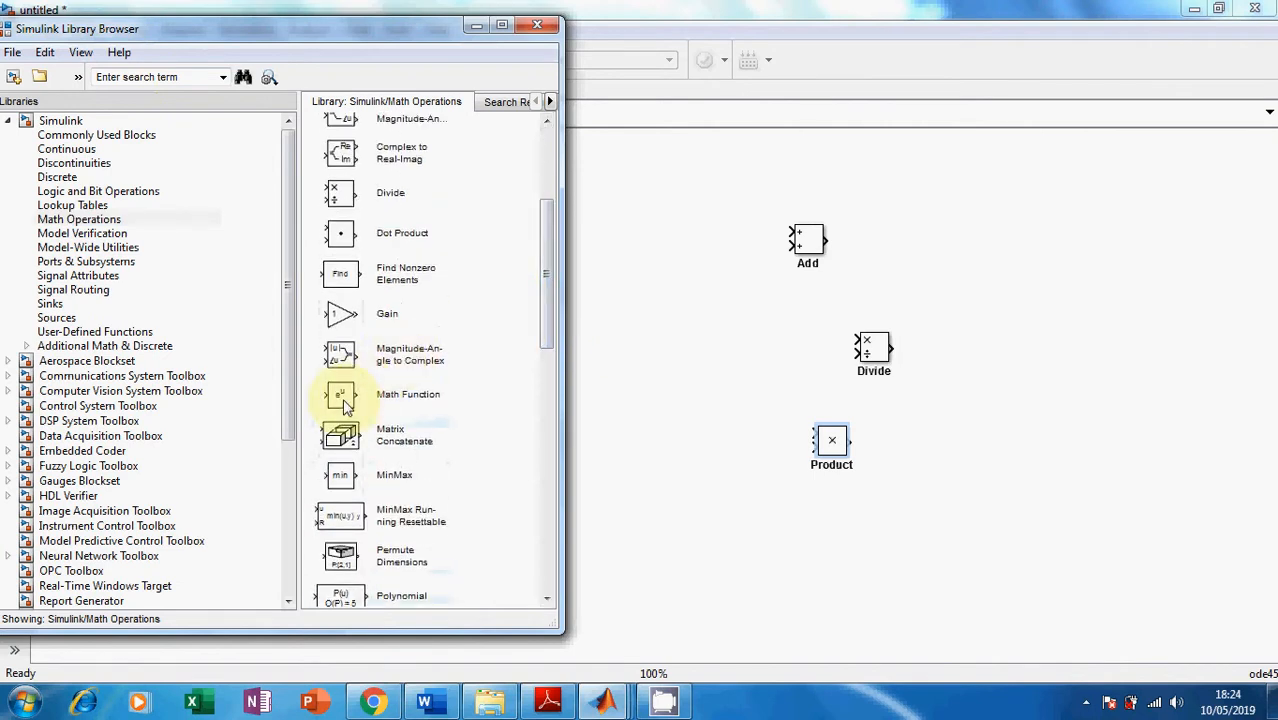
drag(342, 394, 948, 224)
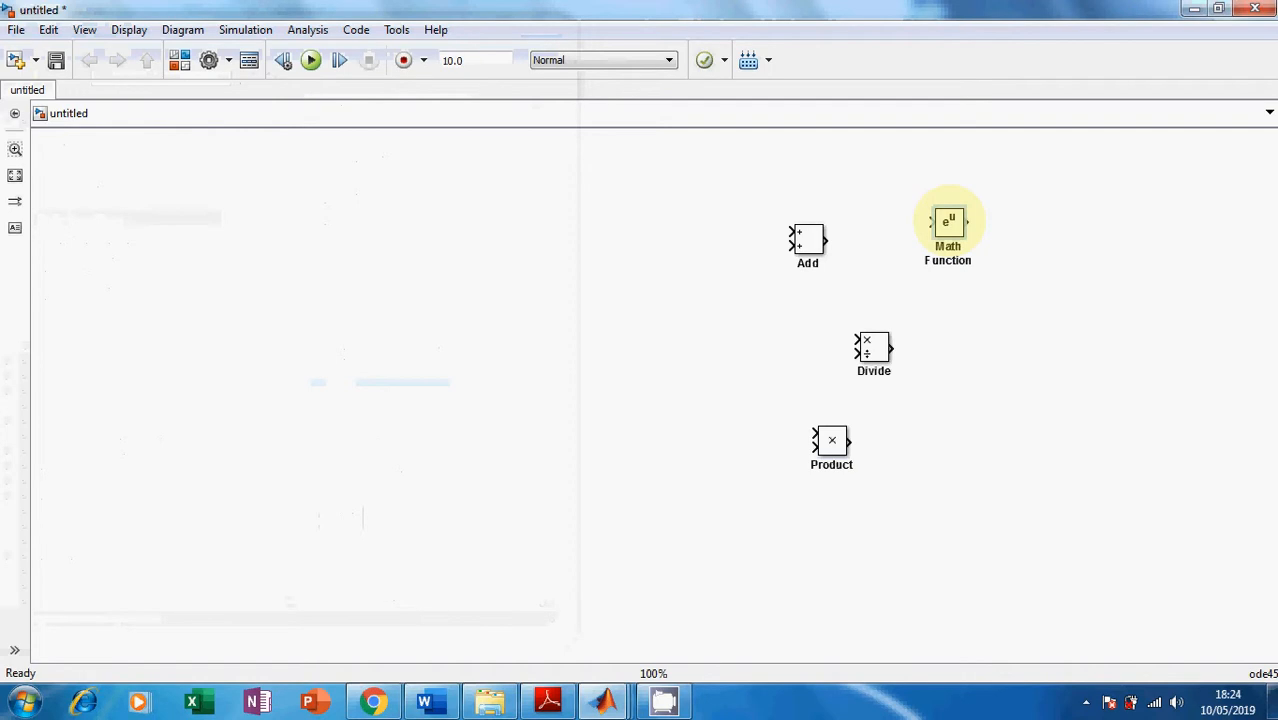
Insert a Constant block from the Commonly Used Blocks library above the Add block.
click(179, 60)
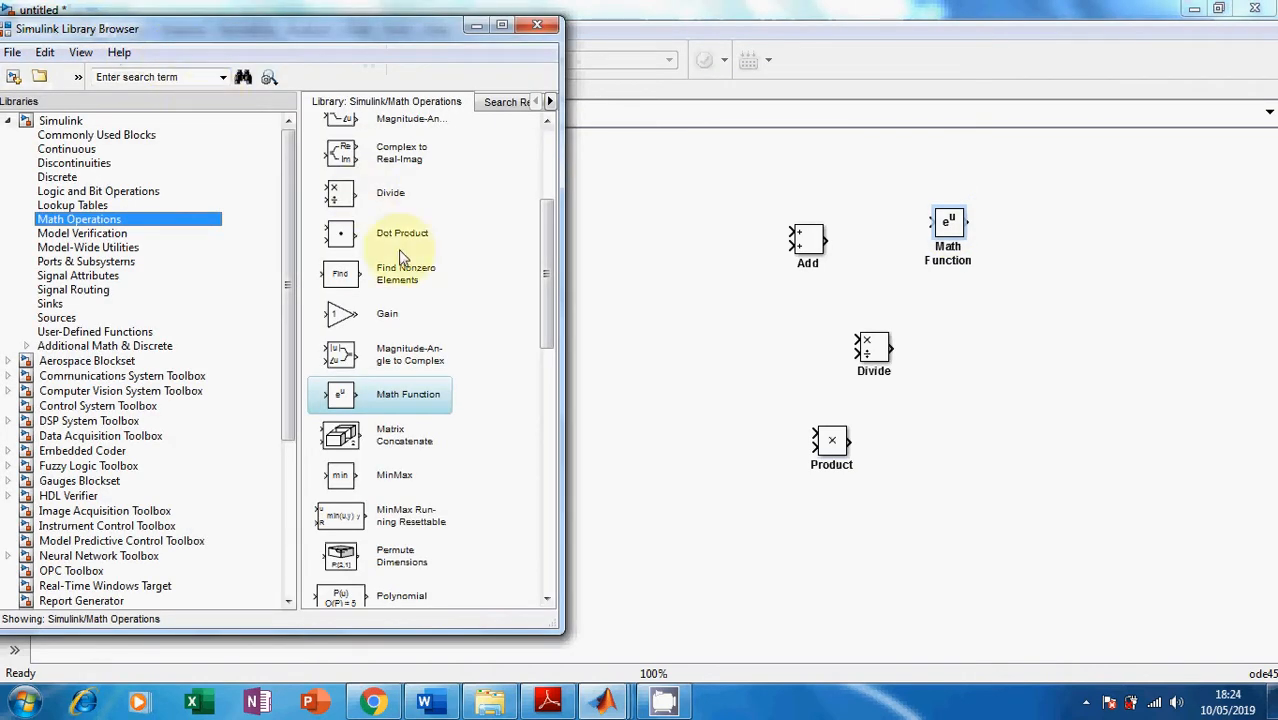
drag(548, 272, 556, 199)
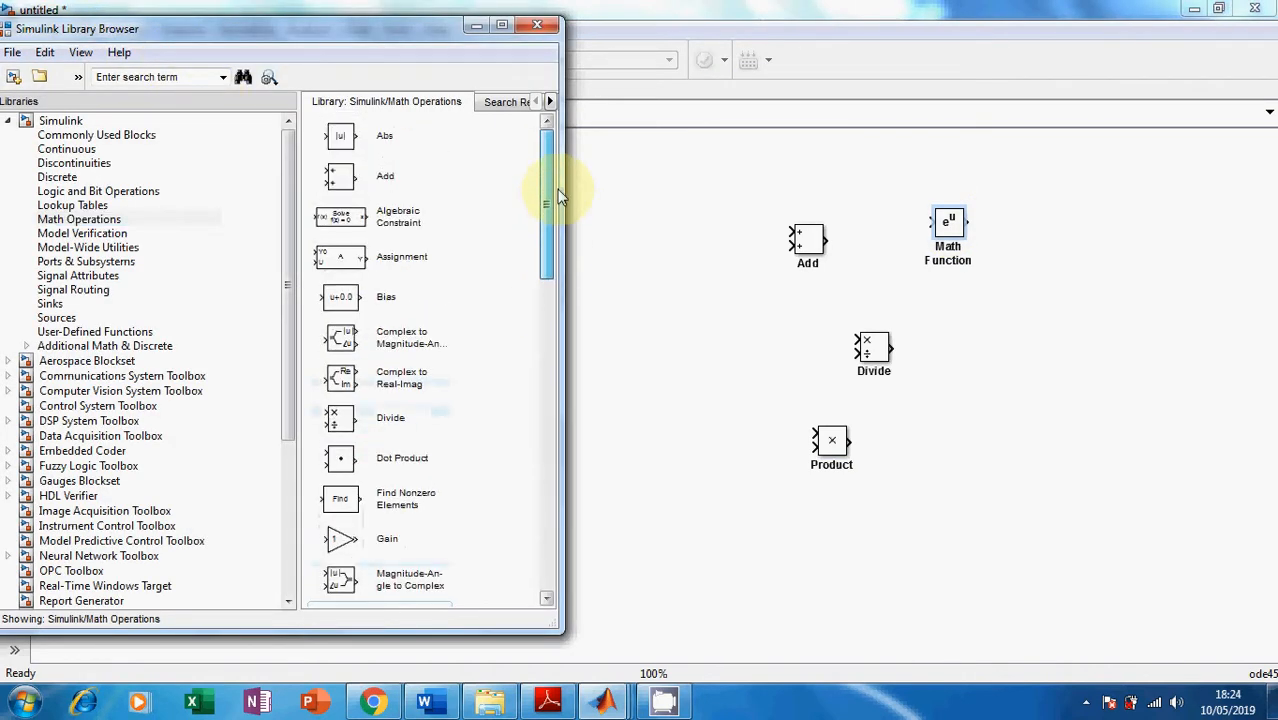
click(96, 135)
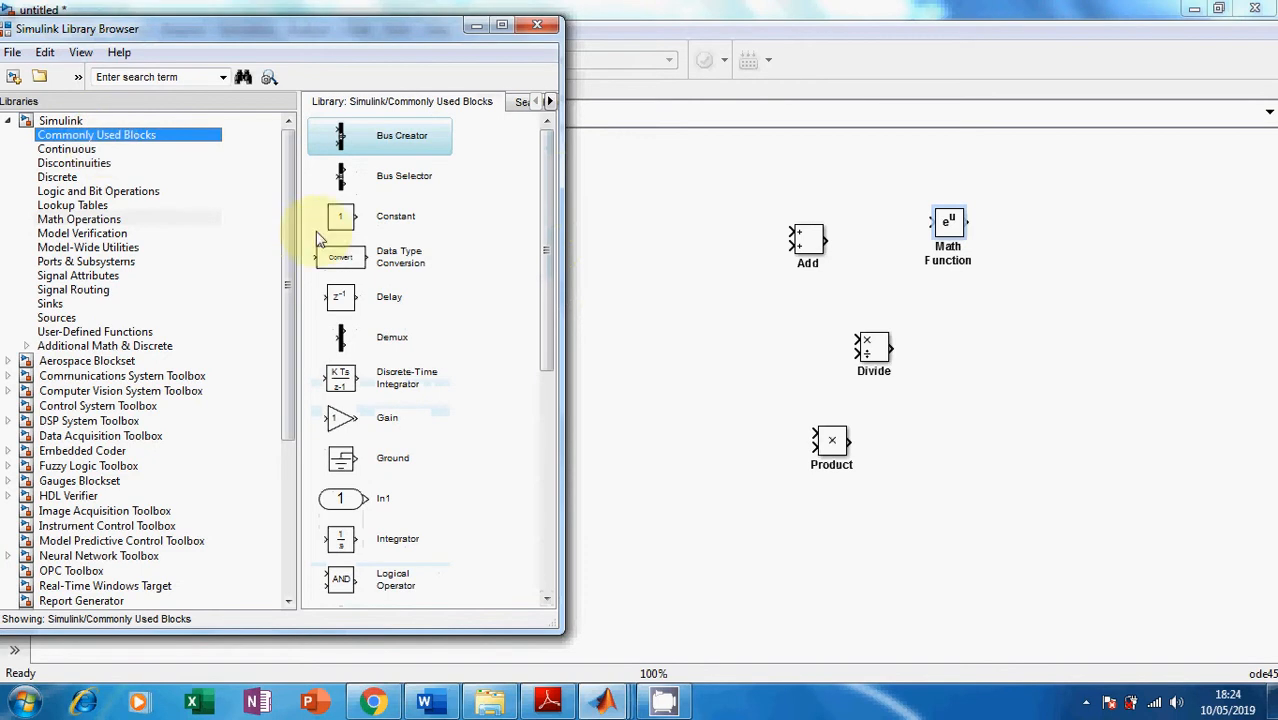
drag(332, 224, 775, 180)
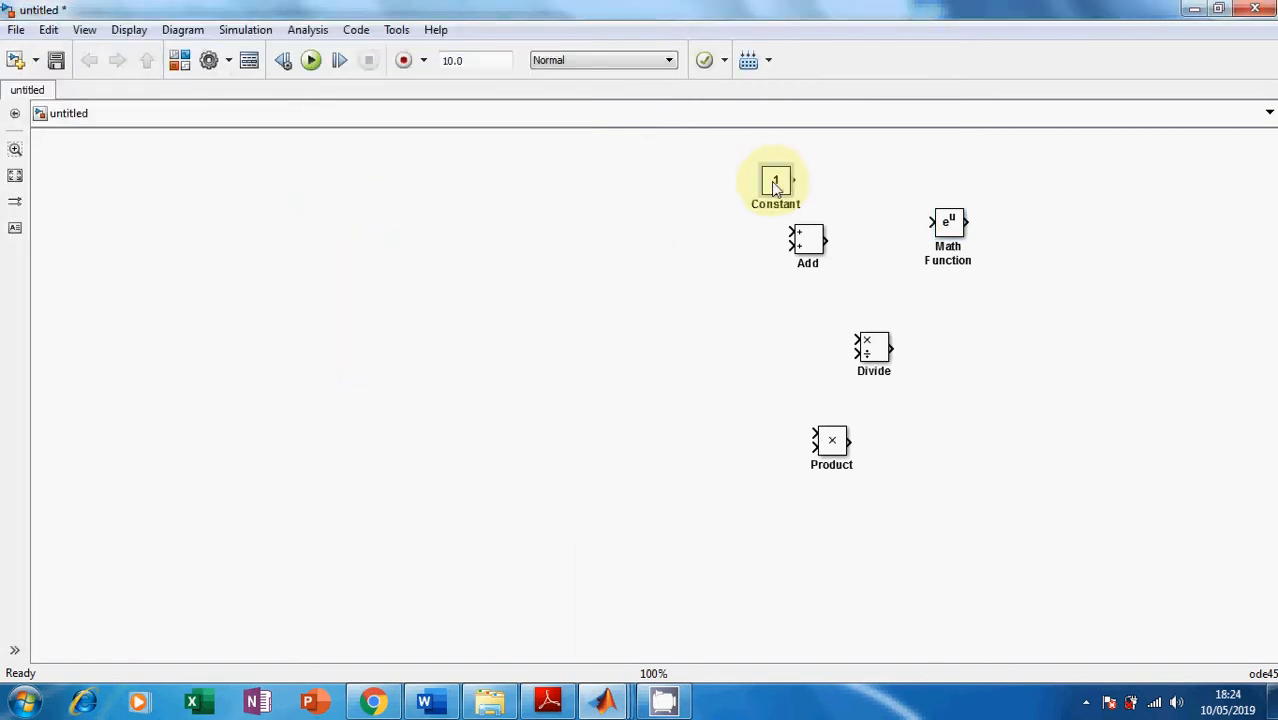
Insert a Display block from the Sinks library to the right of the other blocks and deselect it.
click(186, 68)
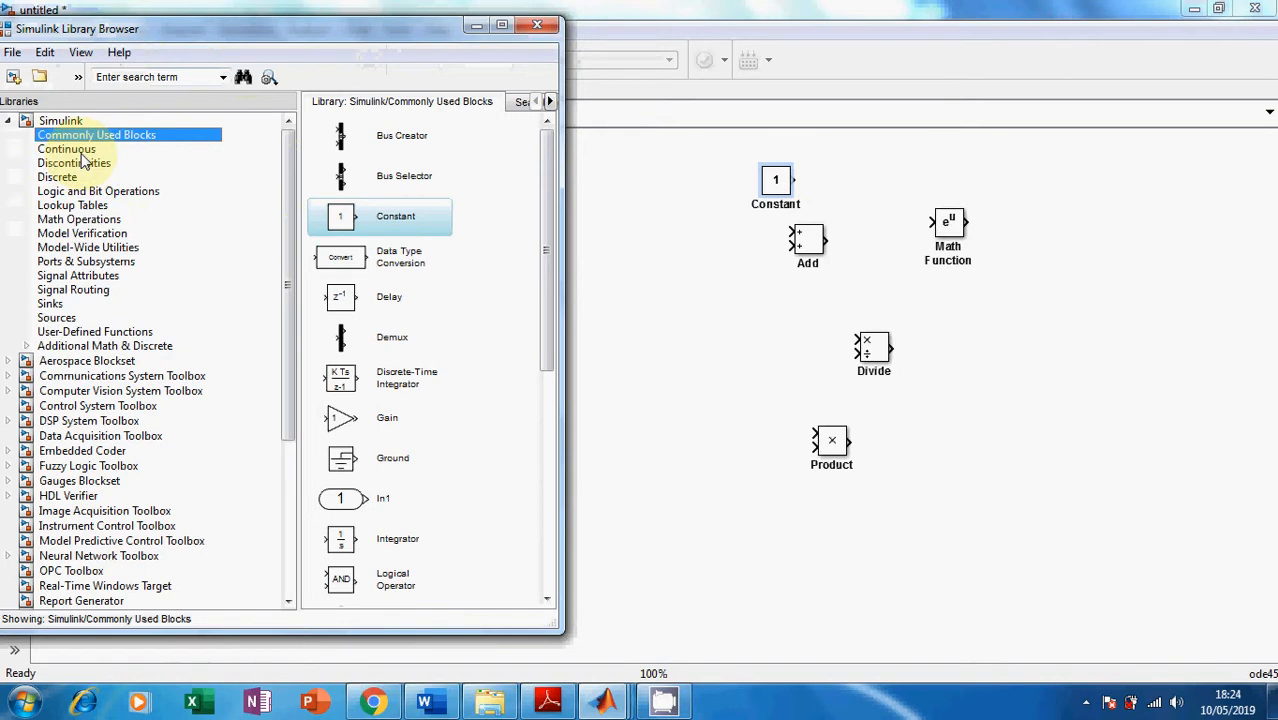
click(50, 304)
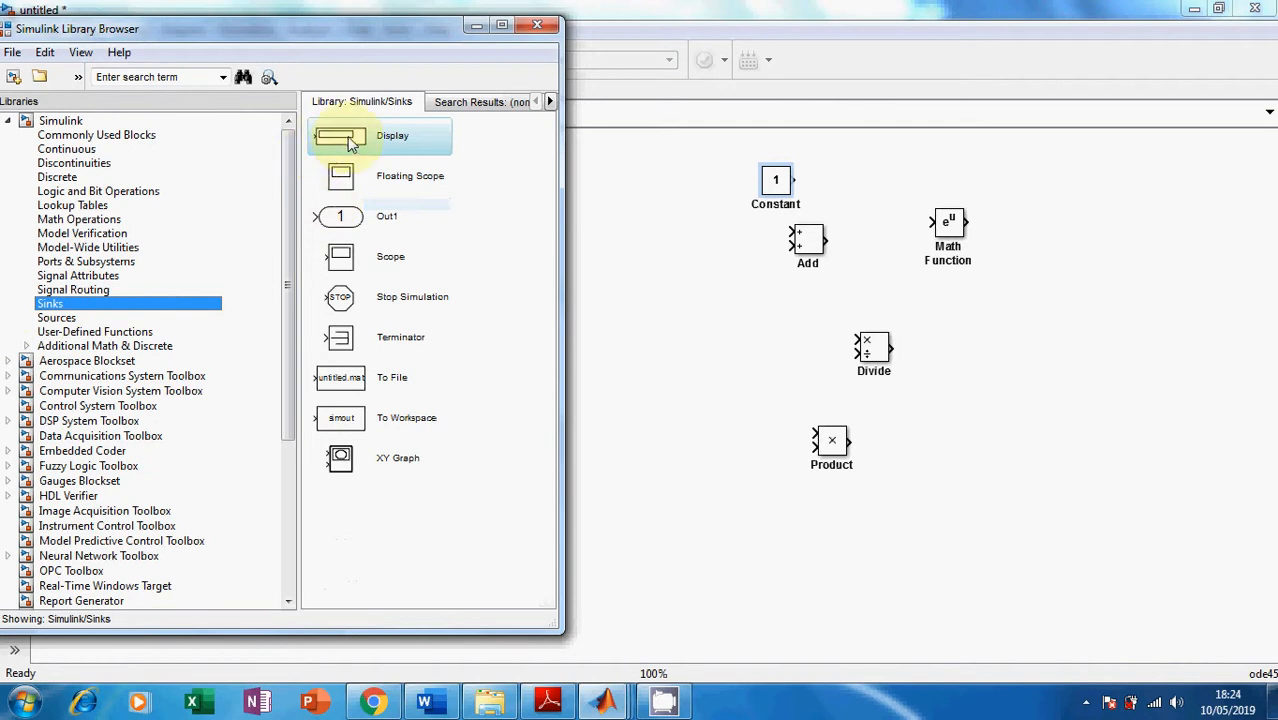
drag(345, 145, 1104, 320)
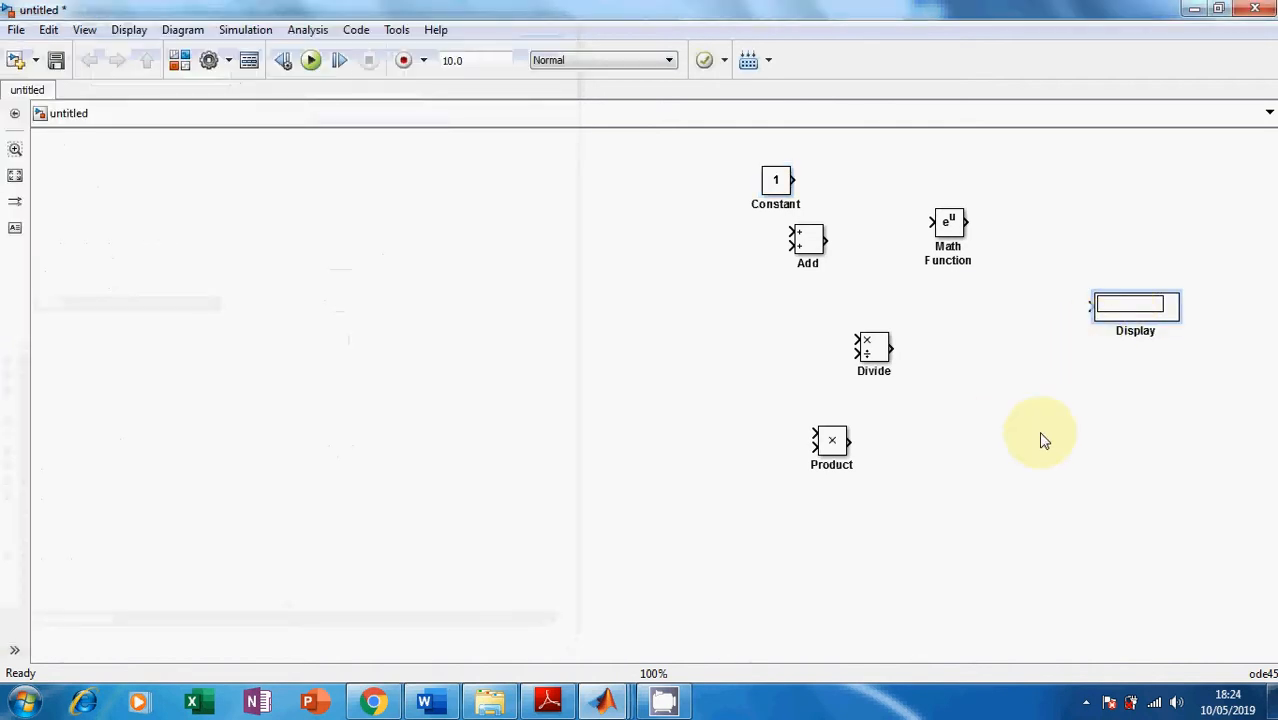
click(656, 372)
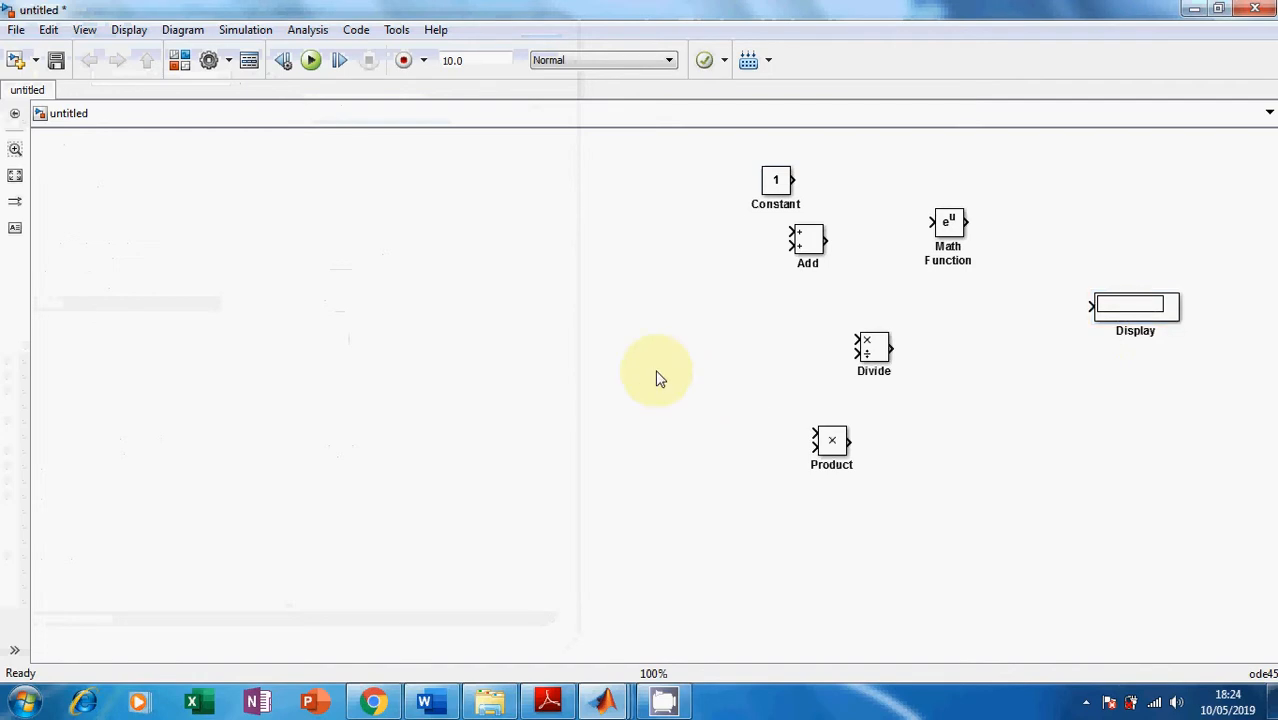
Recheck the equation in Word and move the Constant block to the upper-left area of the Simulink diagram.
click(424, 701)
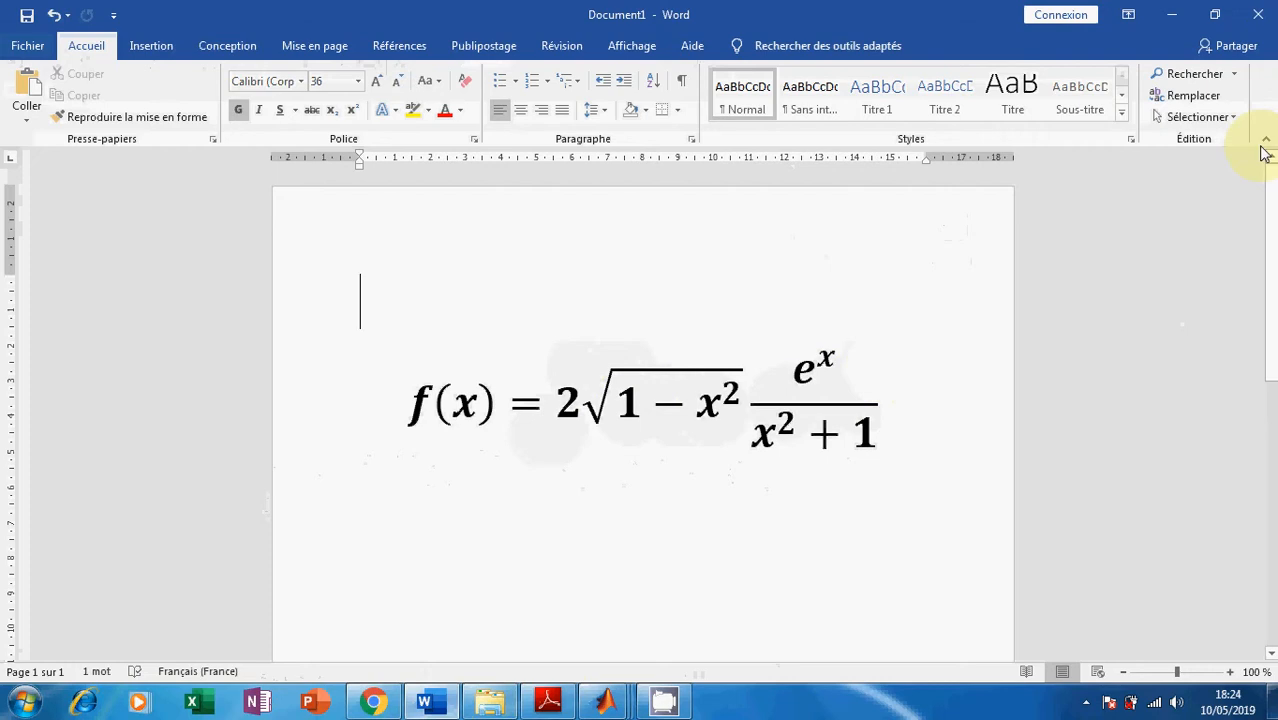
click(1171, 15)
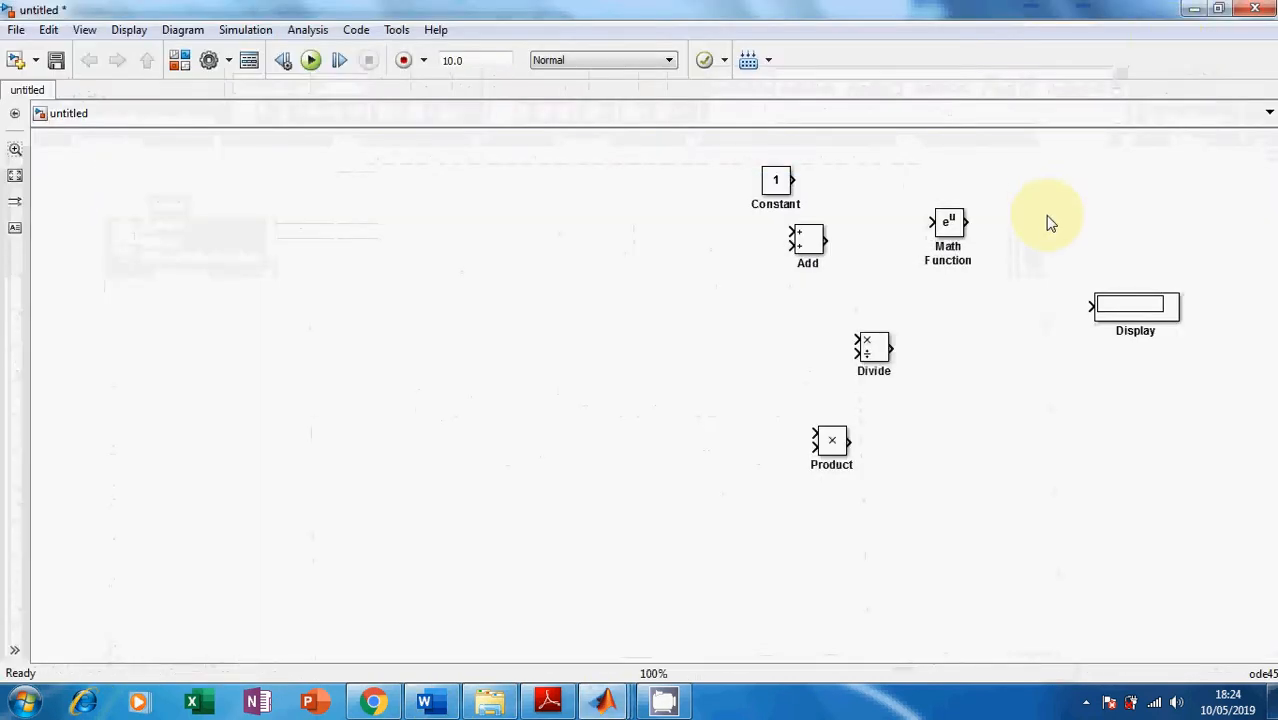
drag(770, 180, 307, 201)
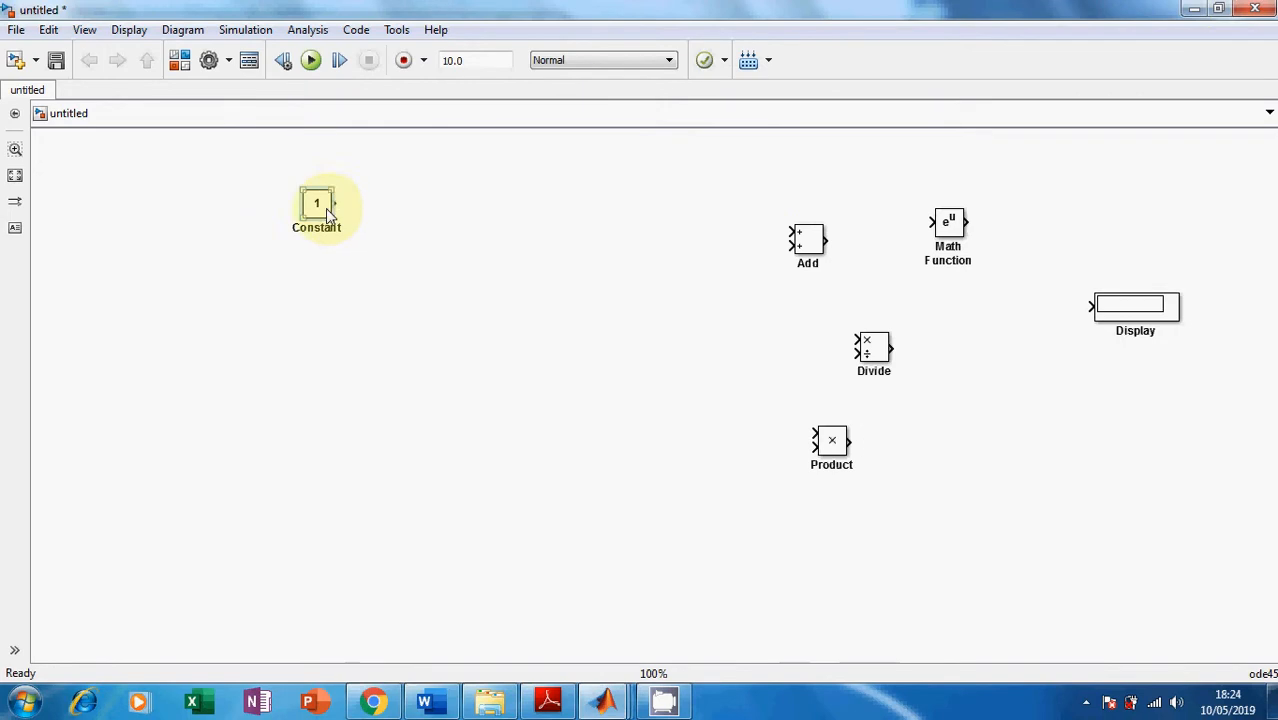
Hide the block name of the Constant block.
right_click(325, 208)
mouse_move(427, 218)
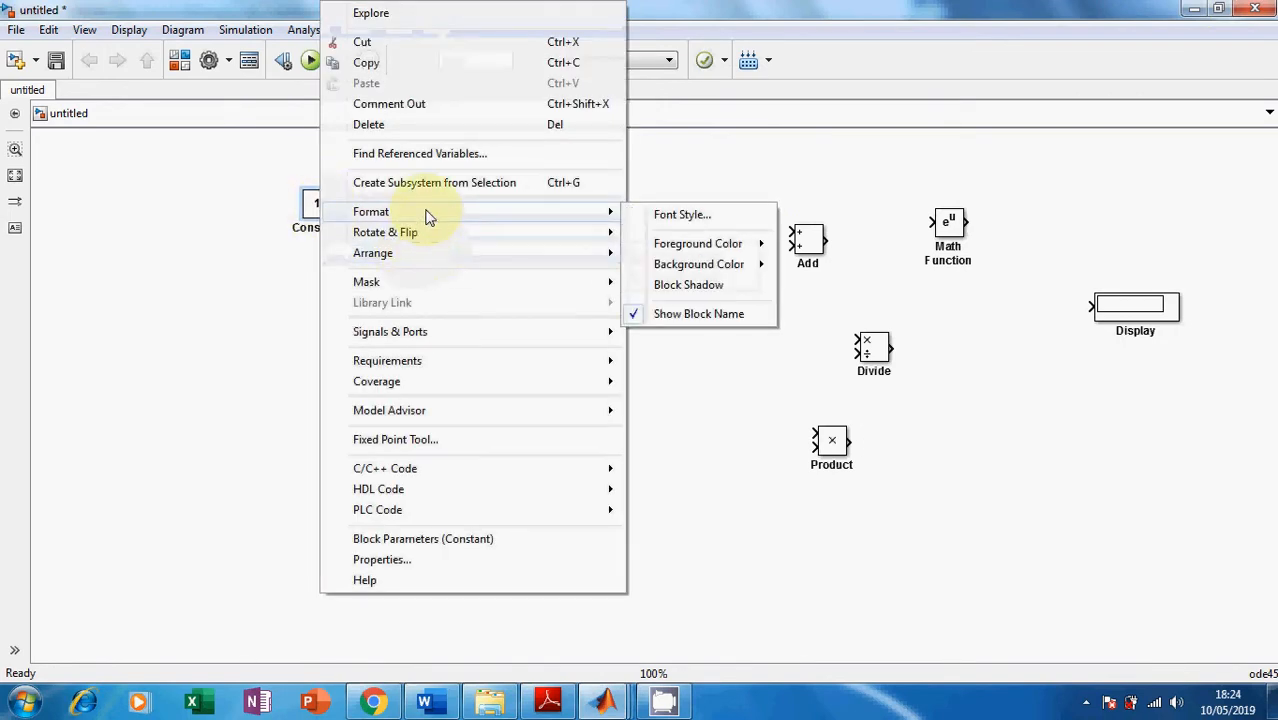
click(684, 315)
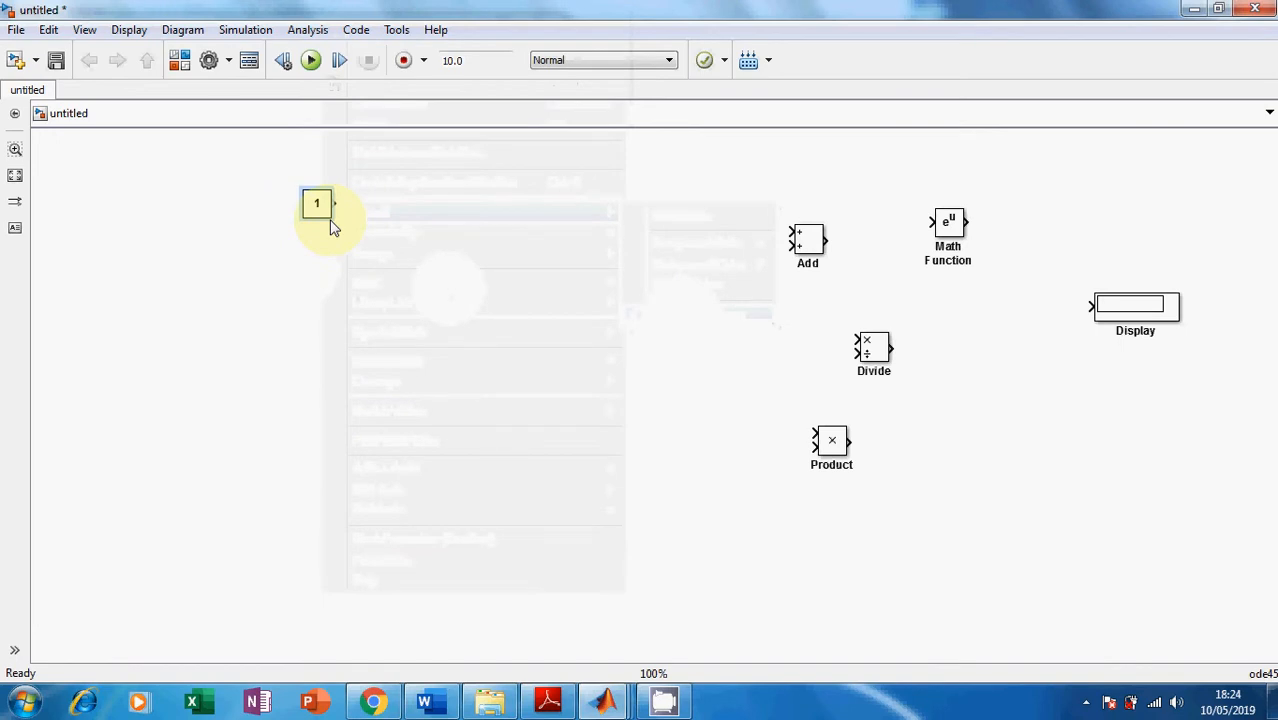
Place the Add block to the right of the Constant block with signs +- and wire the constant to its plus input.
drag(810, 238, 446, 232)
double_click(446, 232)
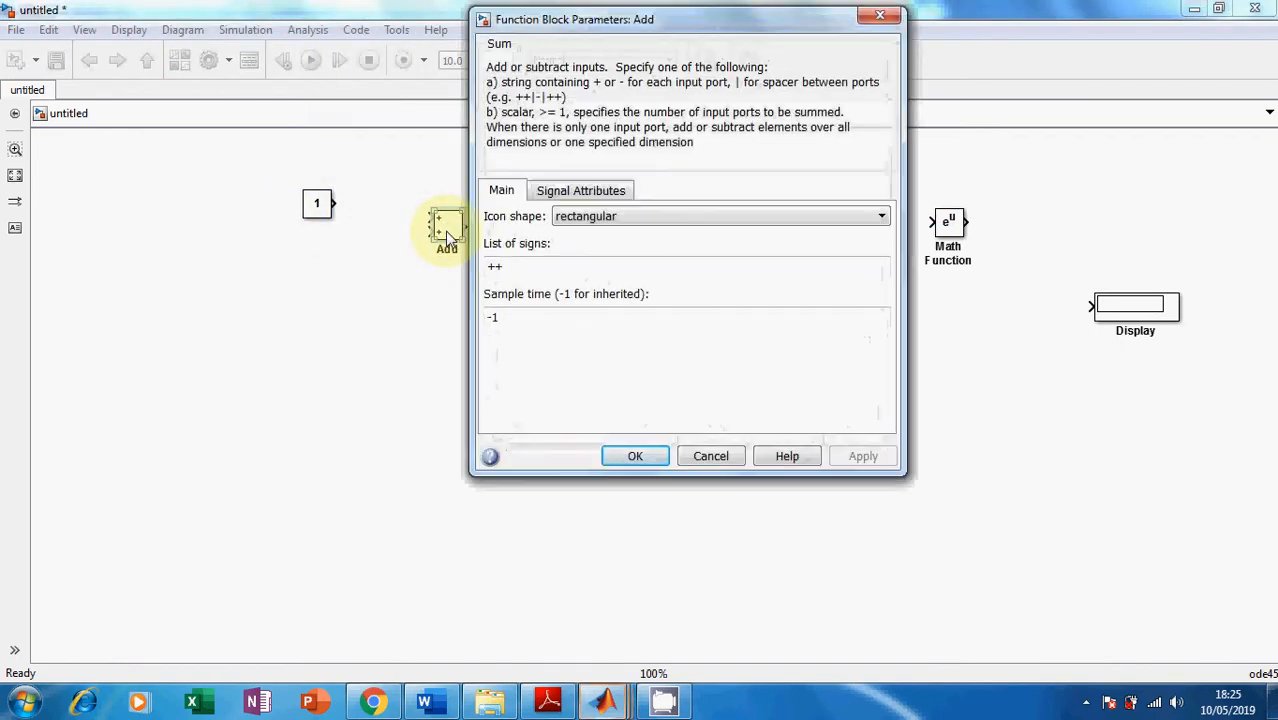
click(499, 265)
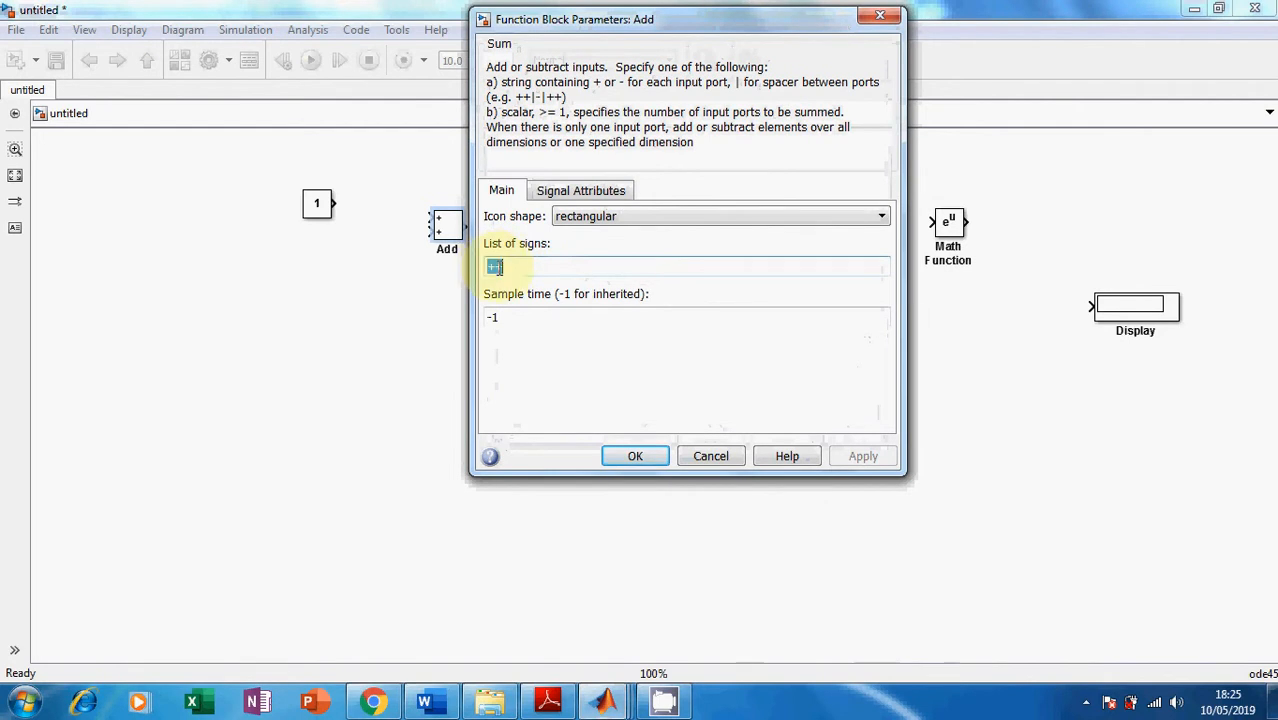
key(BackSpace)
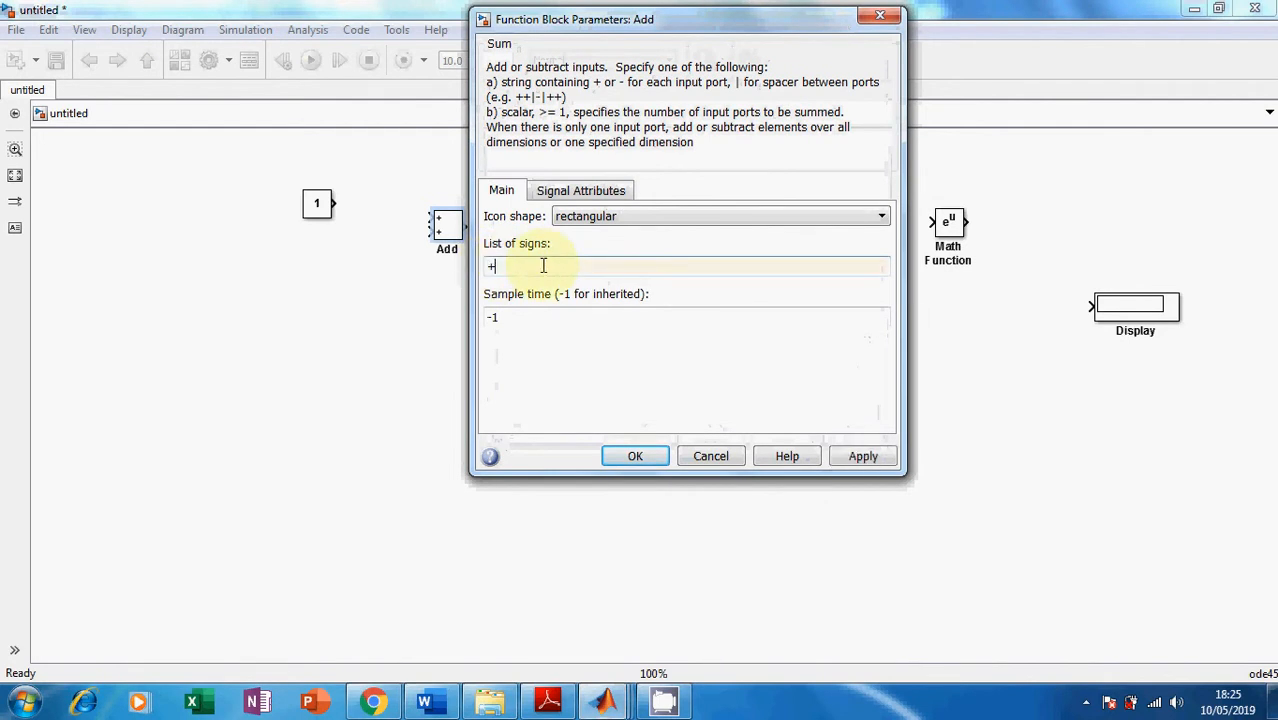
text(-)
key(Return)
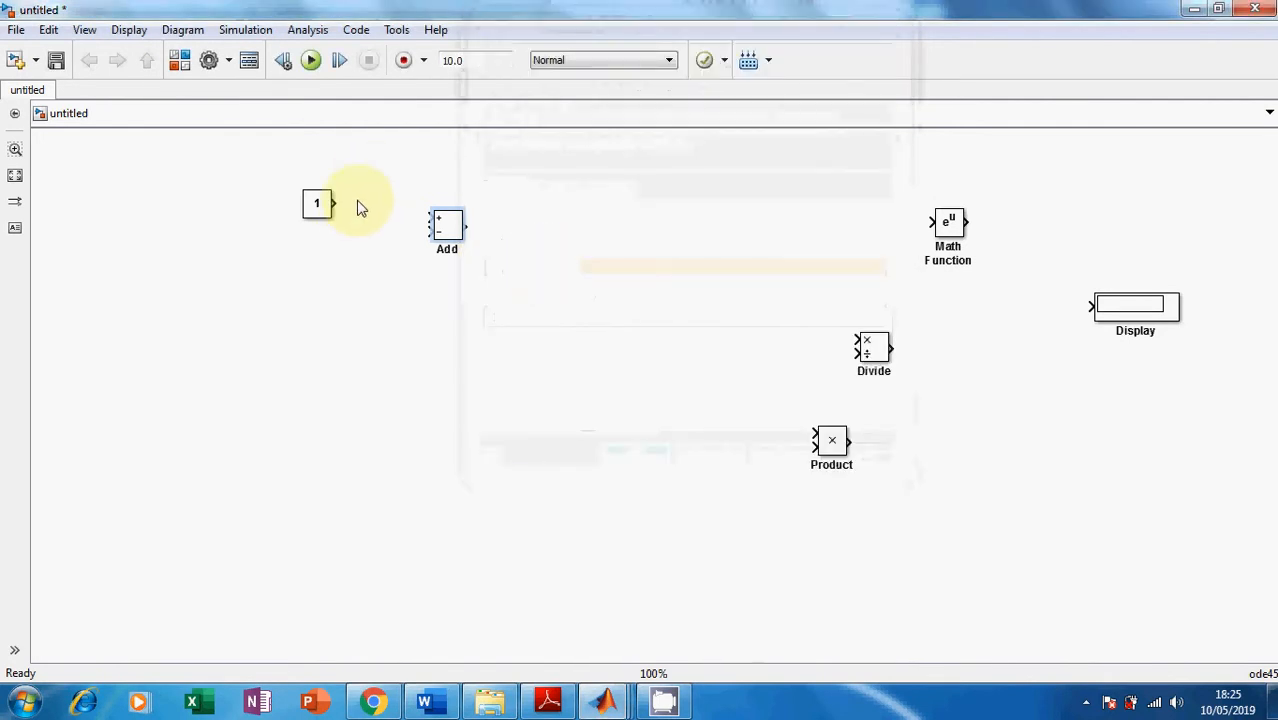
drag(334, 203, 428, 215)
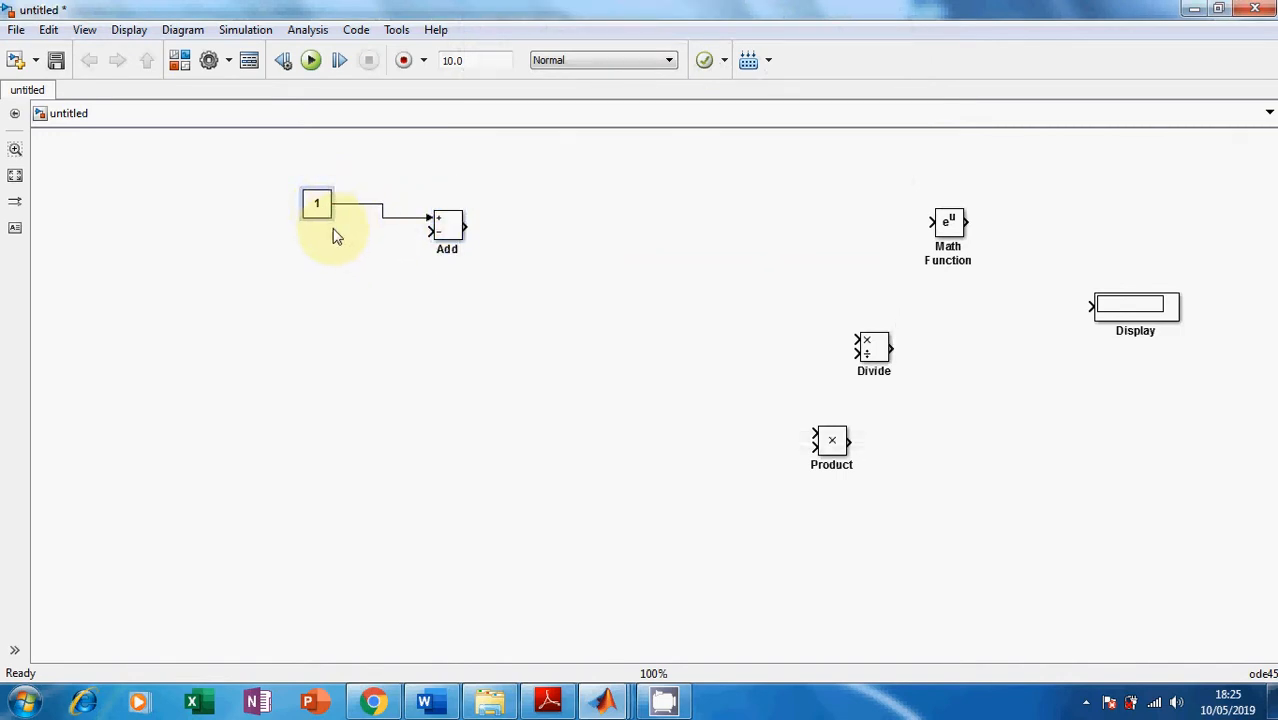
Copy the Constant block below the original, slightly further left, and give it the visible name x.
drag(317, 205, 314, 290)
right_click(318, 291)
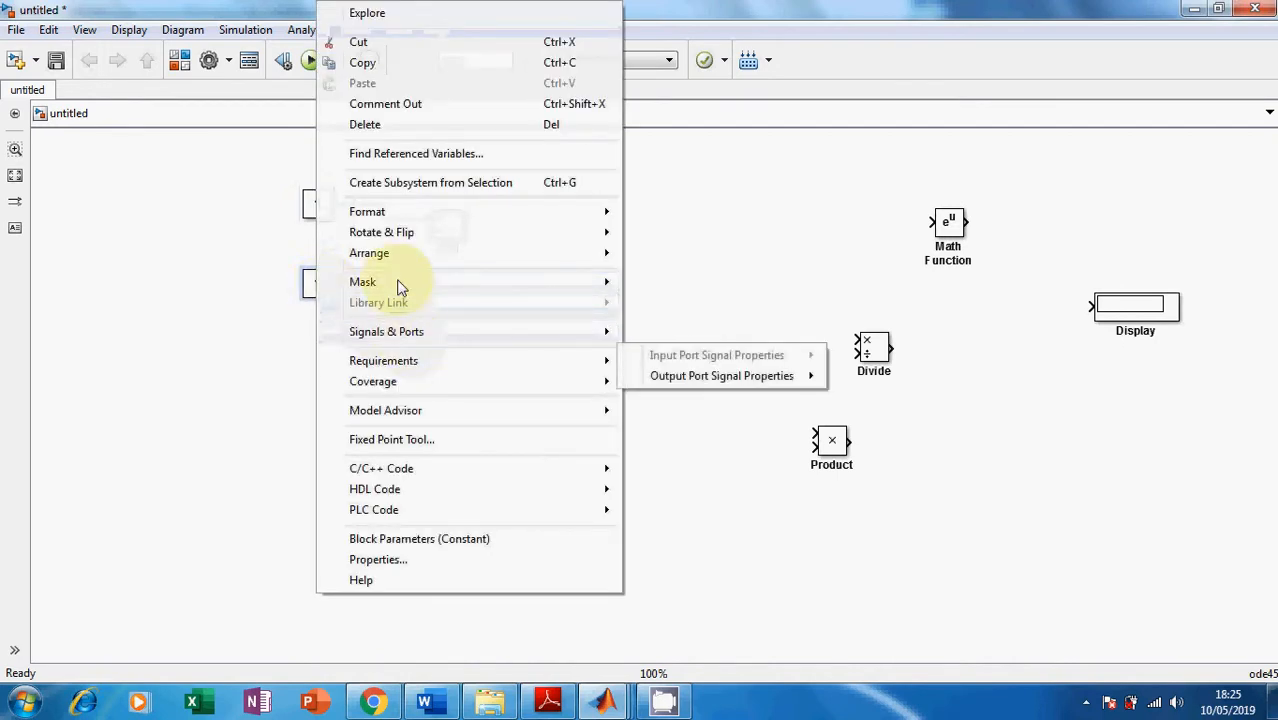
mouse_move(401, 213)
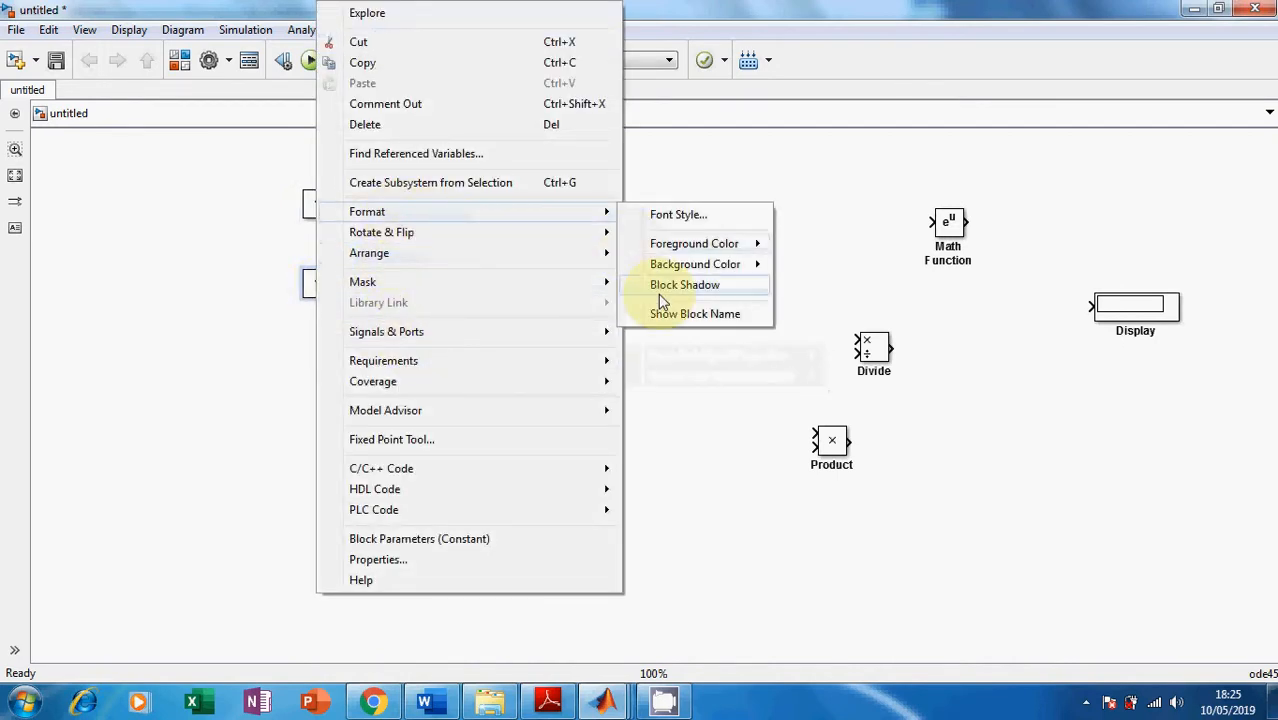
click(672, 314)
double_click(317, 306)
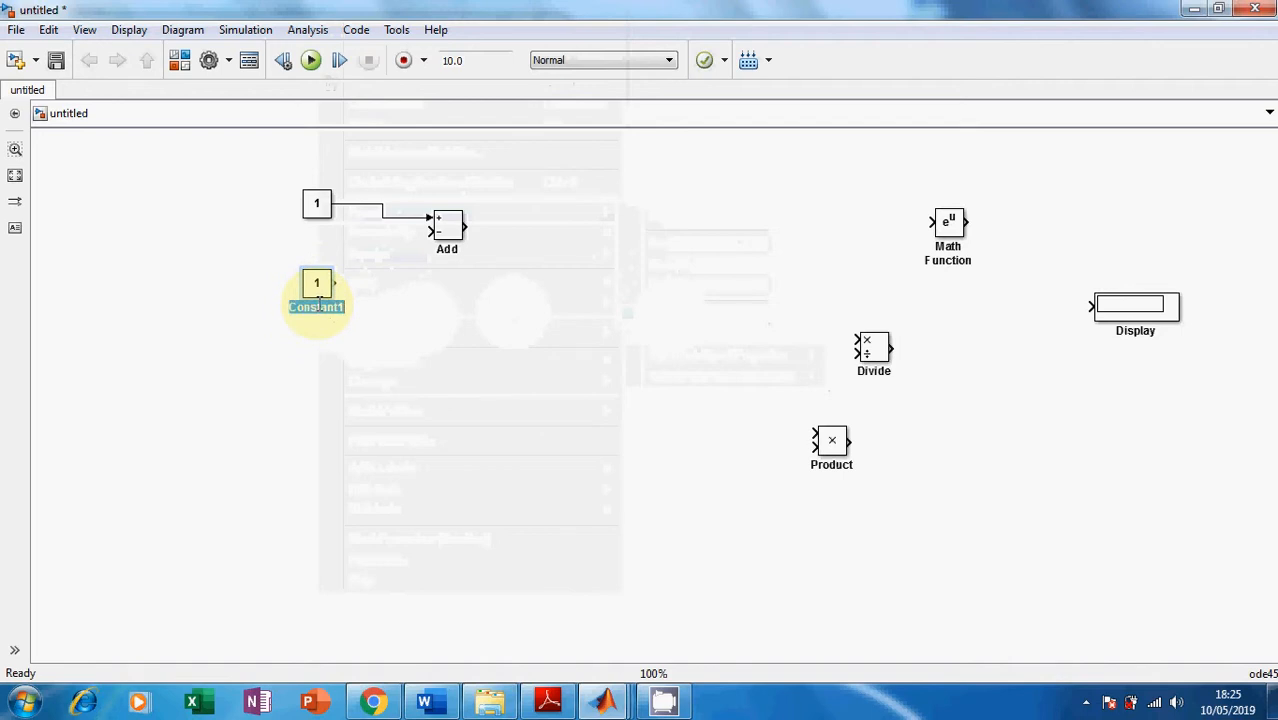
text(x)
click(351, 345)
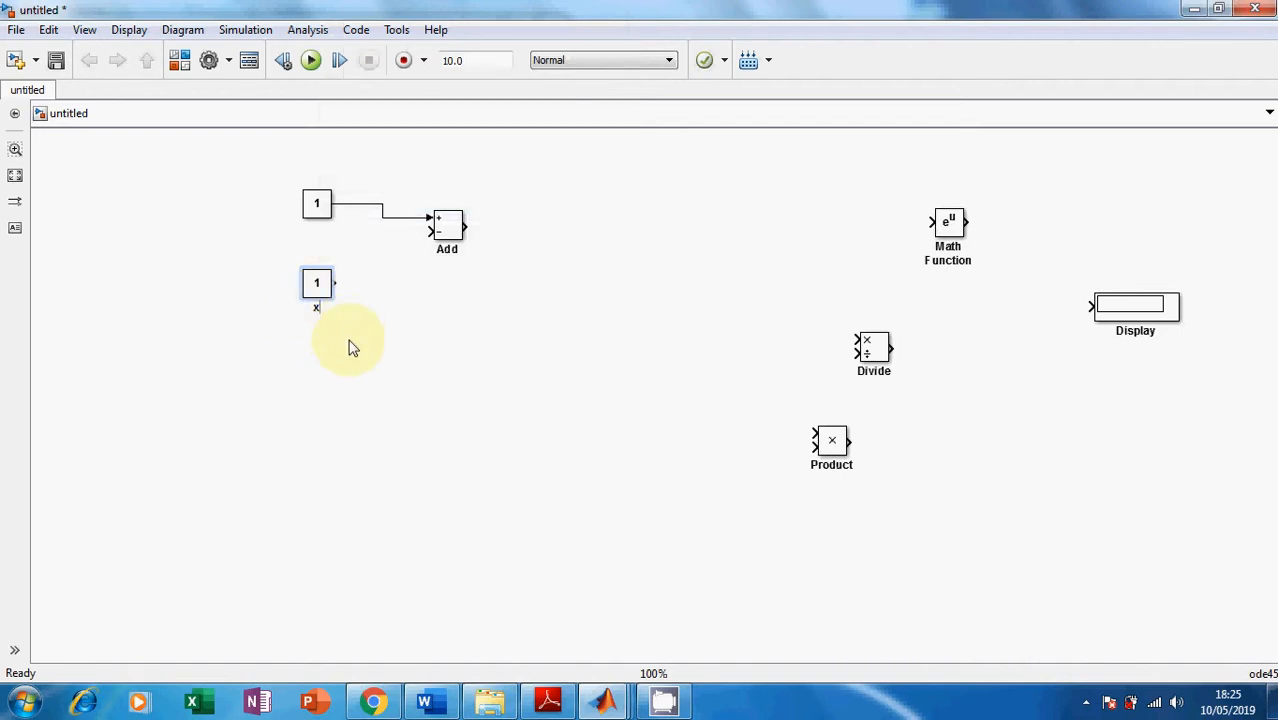
click(324, 308)
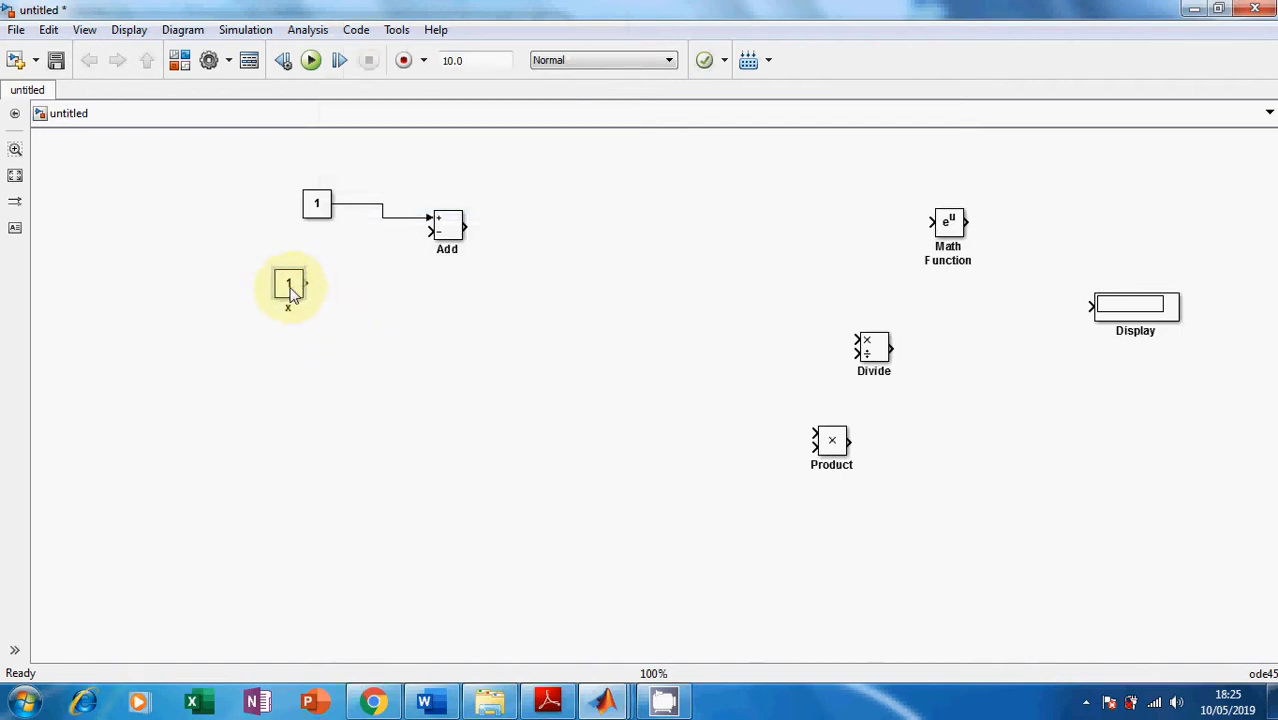
drag(292, 292, 282, 290)
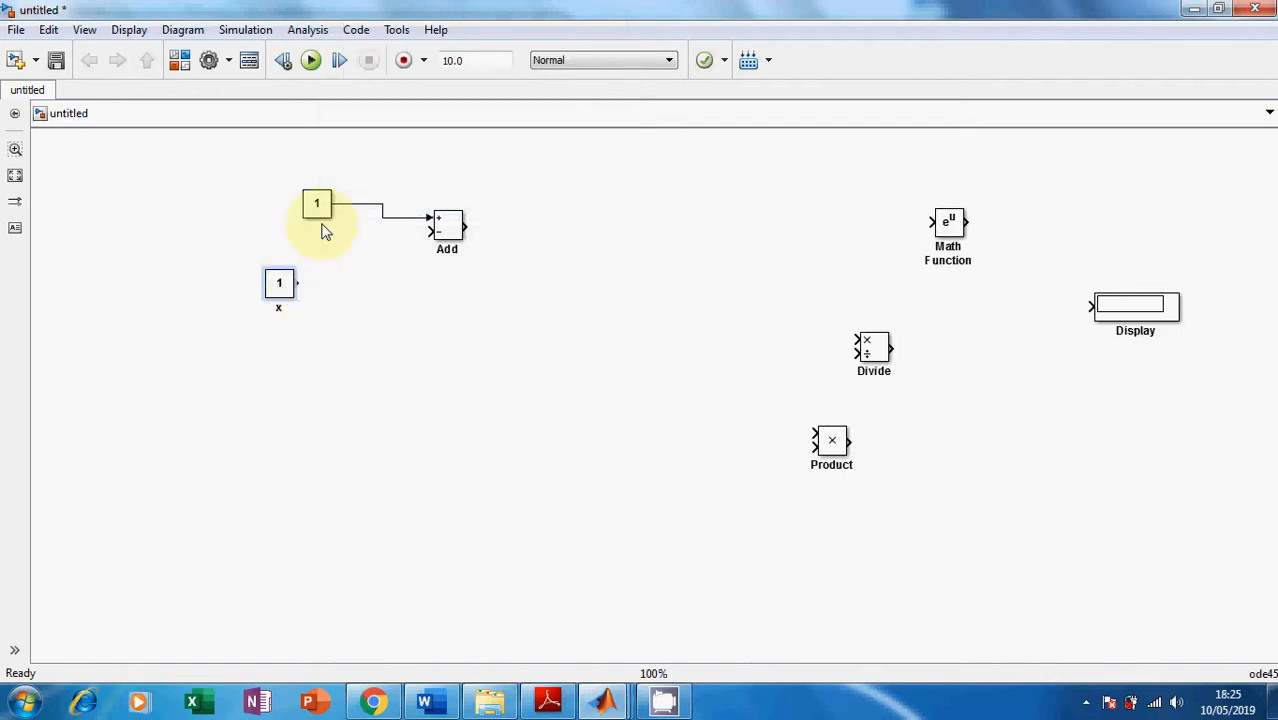
Recheck the equation in Word, then place the Math Function block right of the x block and wire x into it.
click(424, 702)
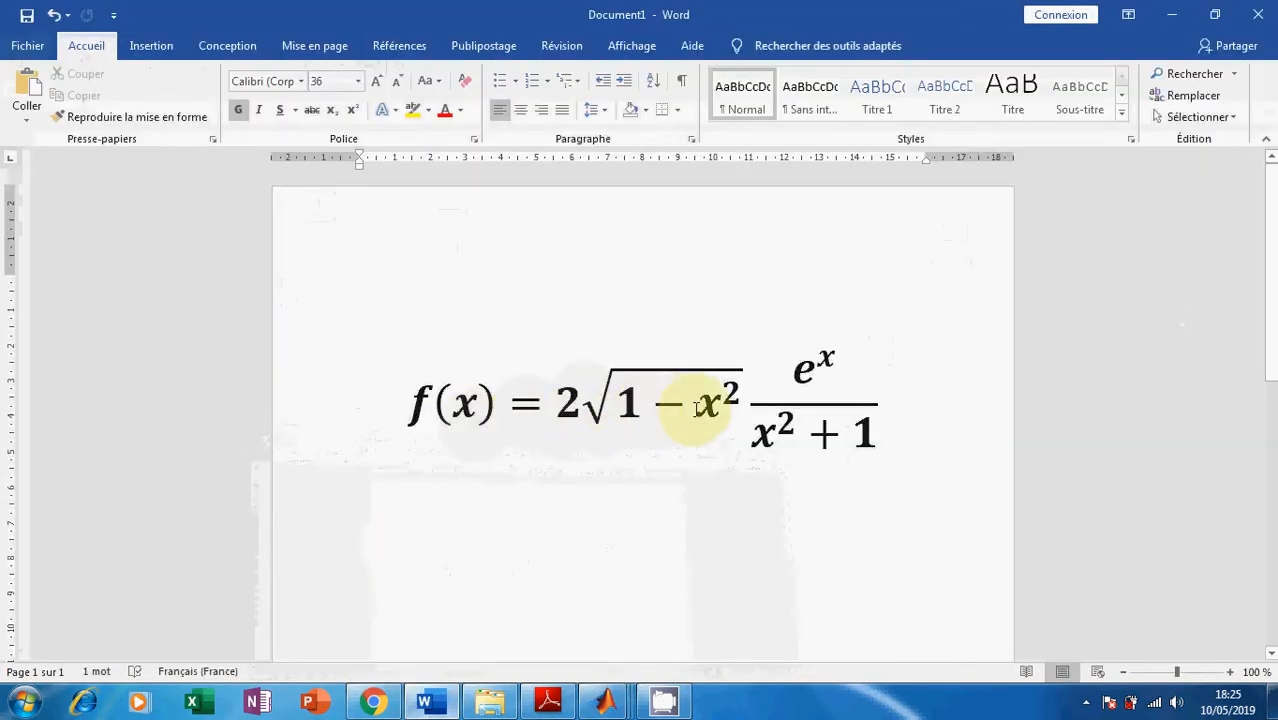
click(1183, 19)
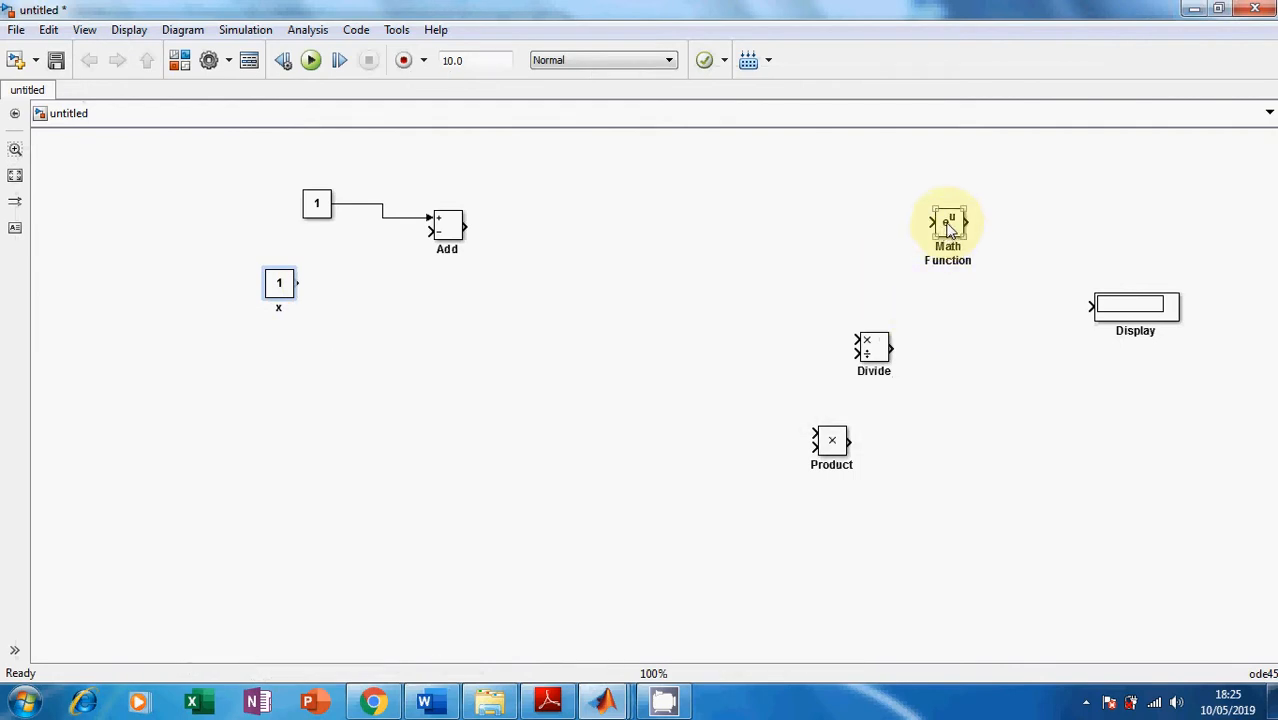
mouse_move(950, 227)
mouse_down()
mouse_move(641, 301)
mouse_move(337, 283)
mouse_up()
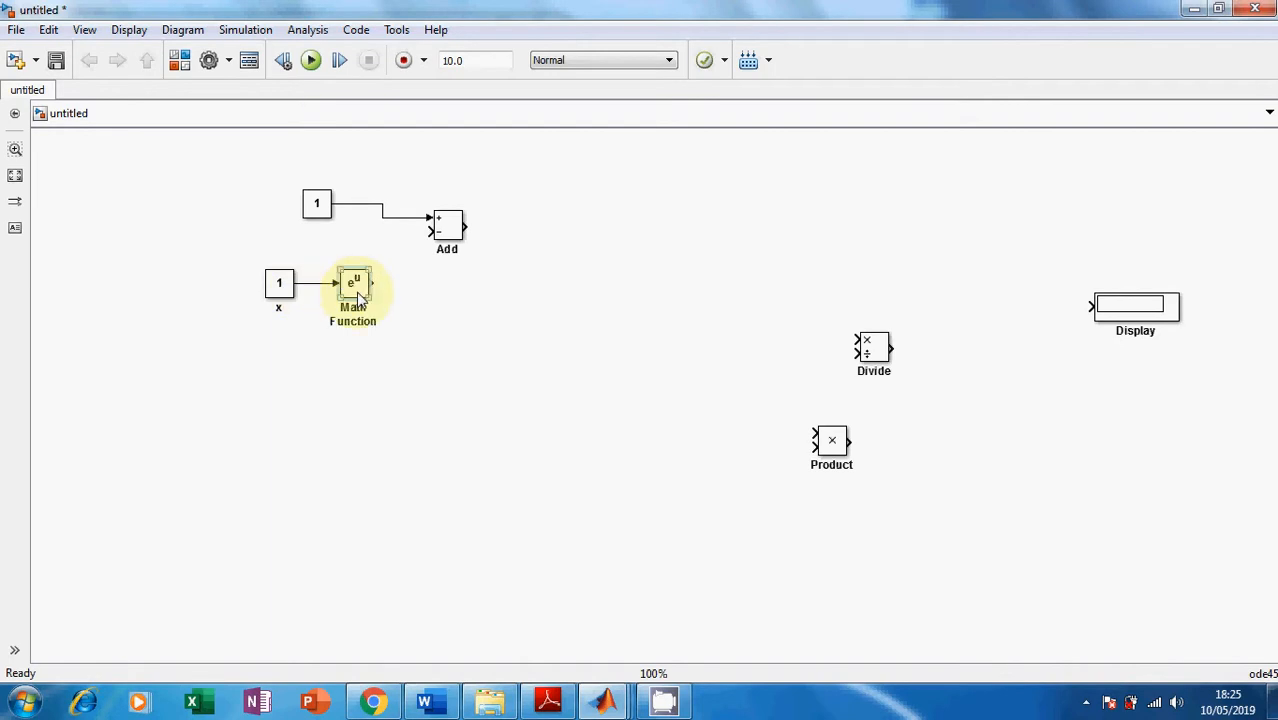
Set the Math Function block's function to square and wire its output to the Add block's minus input.
double_click(360, 298)
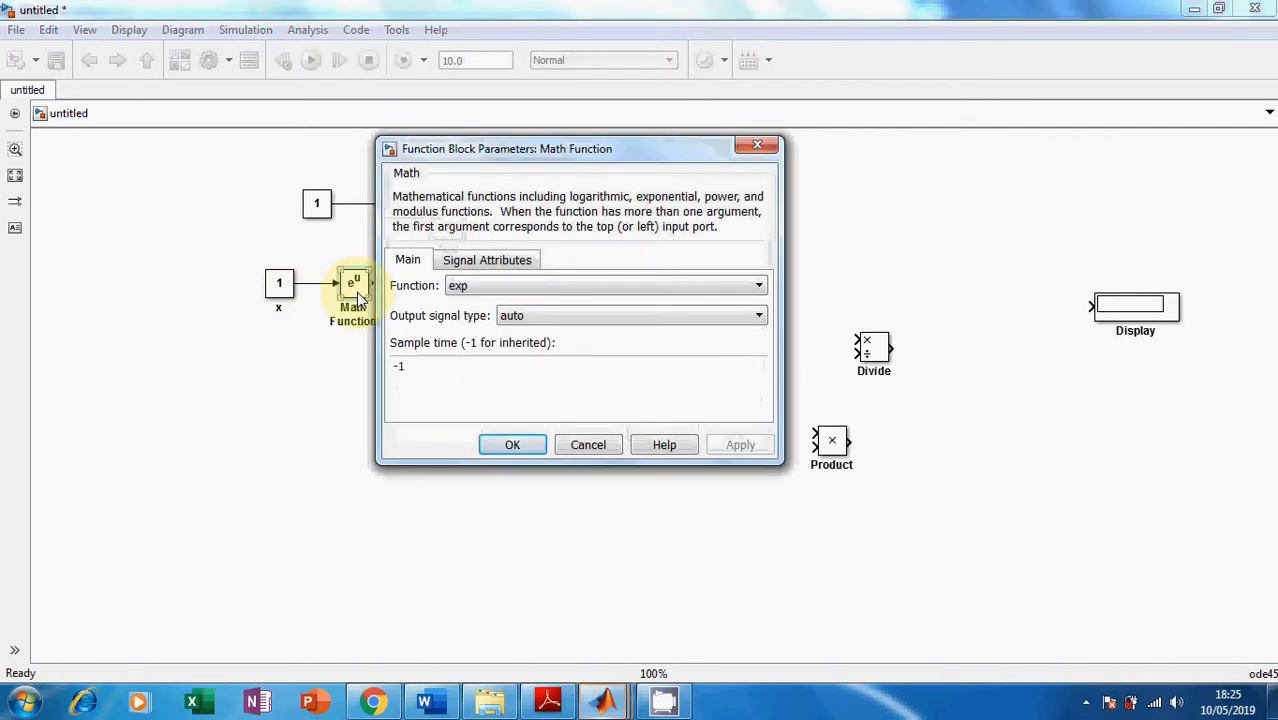
click(528, 288)
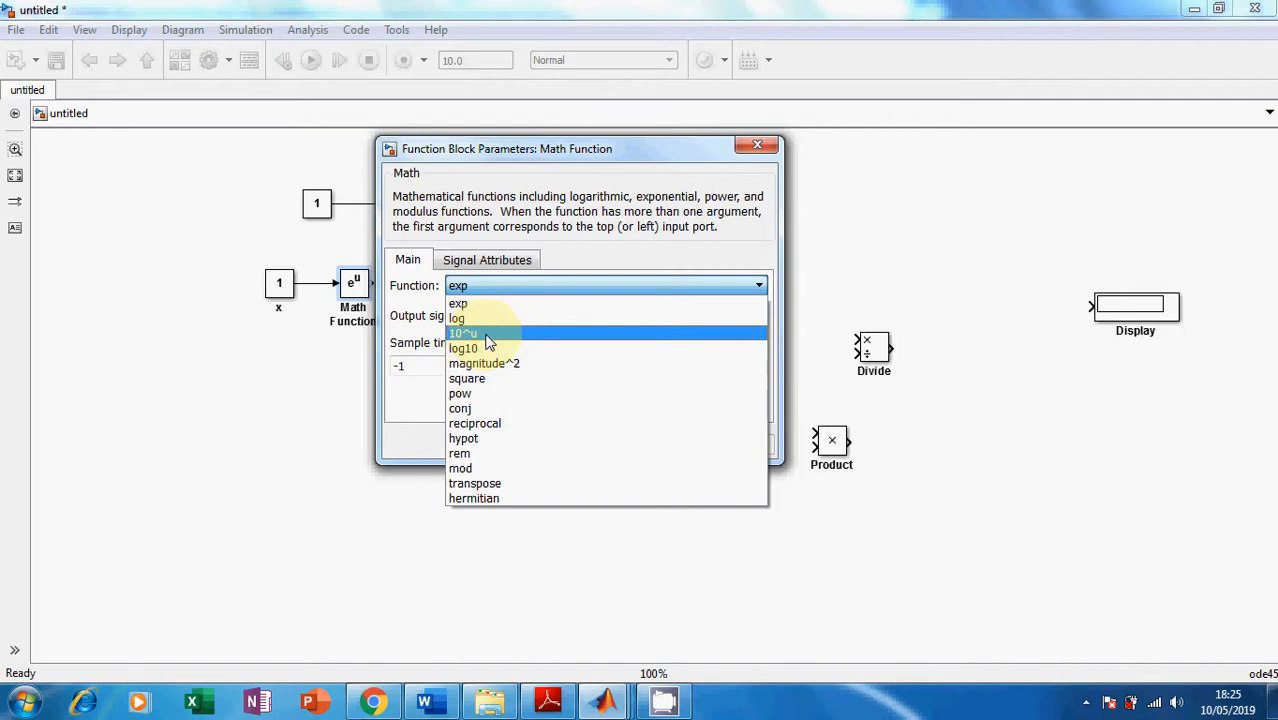
click(497, 388)
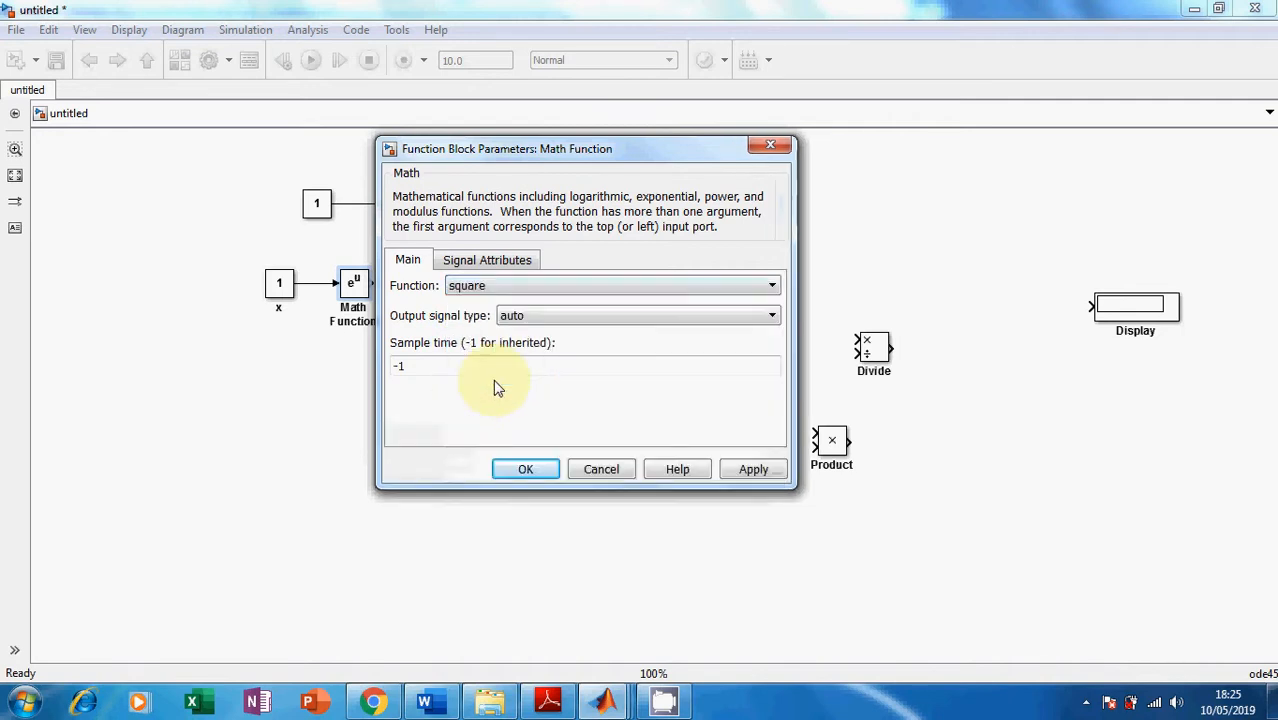
click(755, 470)
click(527, 476)
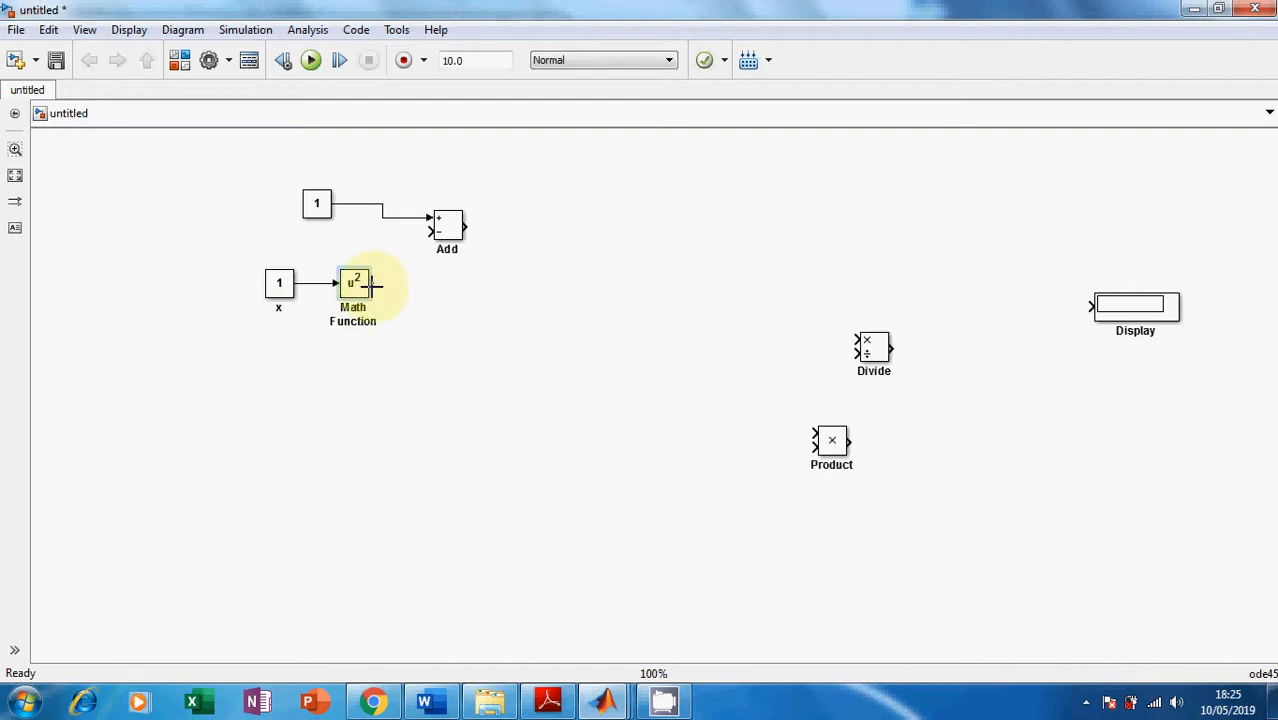
drag(372, 285, 434, 231)
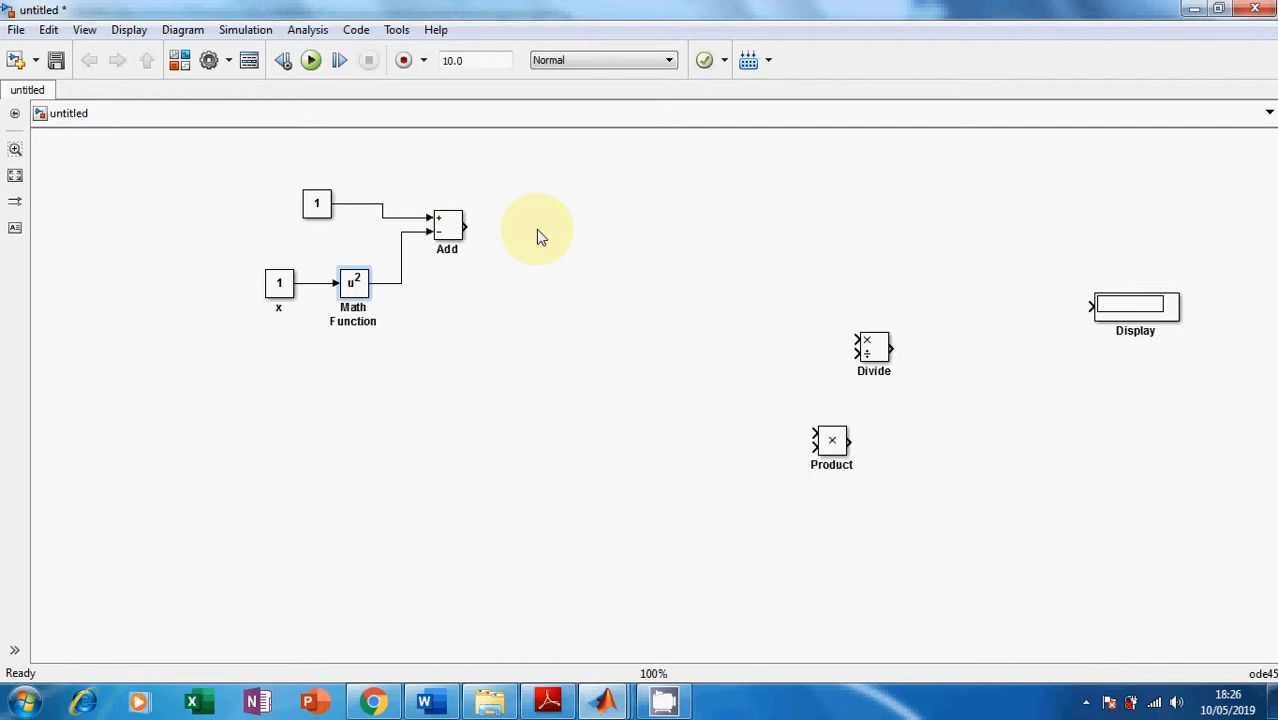
Recheck the equation in Word, then copy the square block to the right of Add and wire Add's output into it.
click(424, 701)
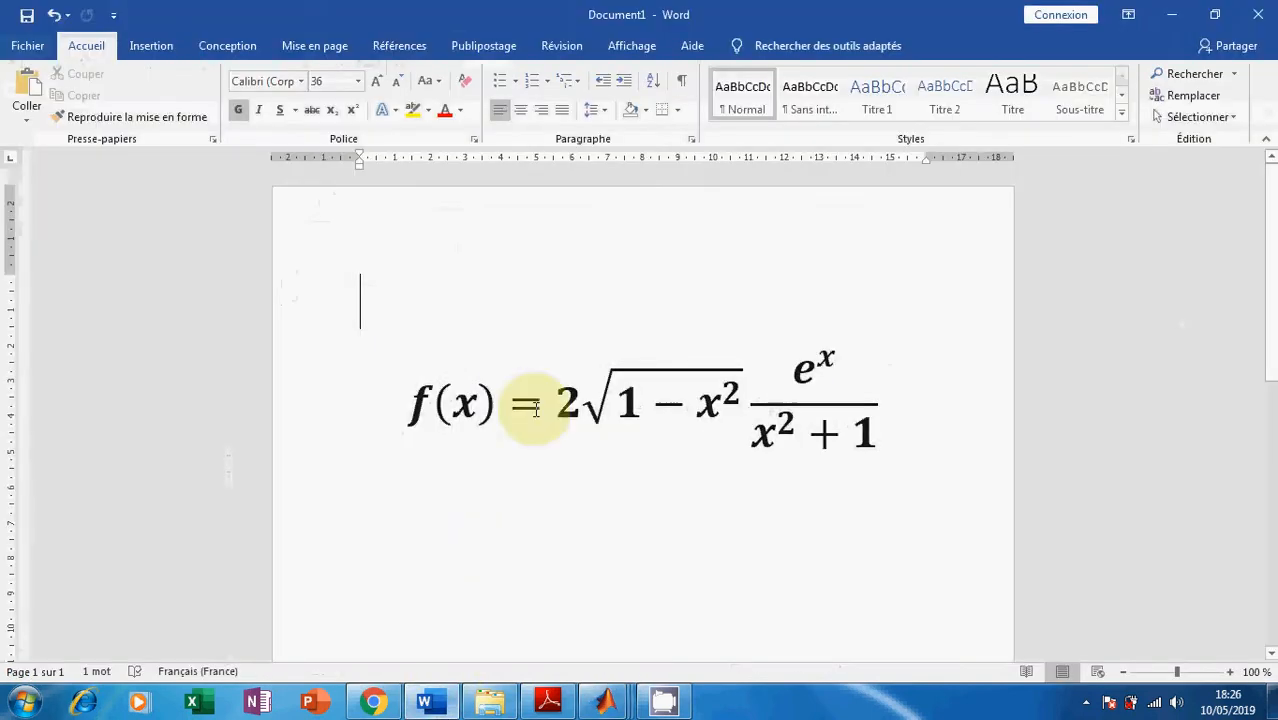
click(1170, 14)
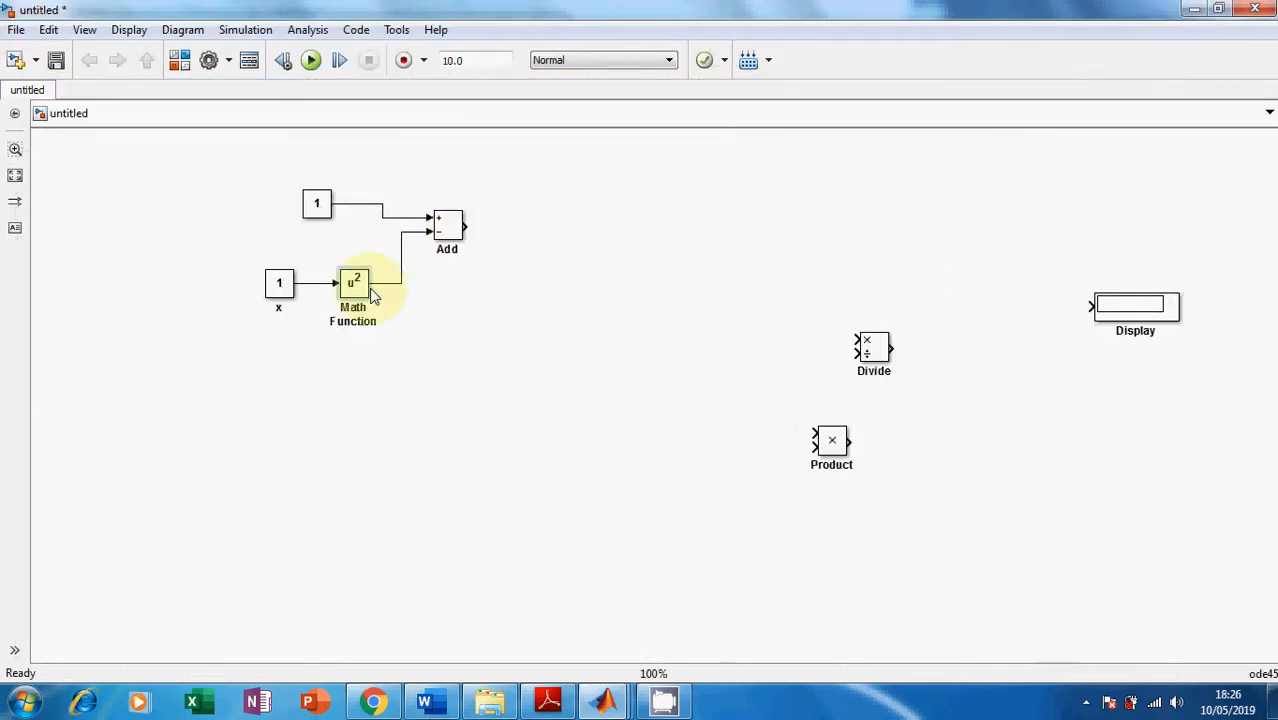
click(353, 290)
drag(353, 290, 556, 232)
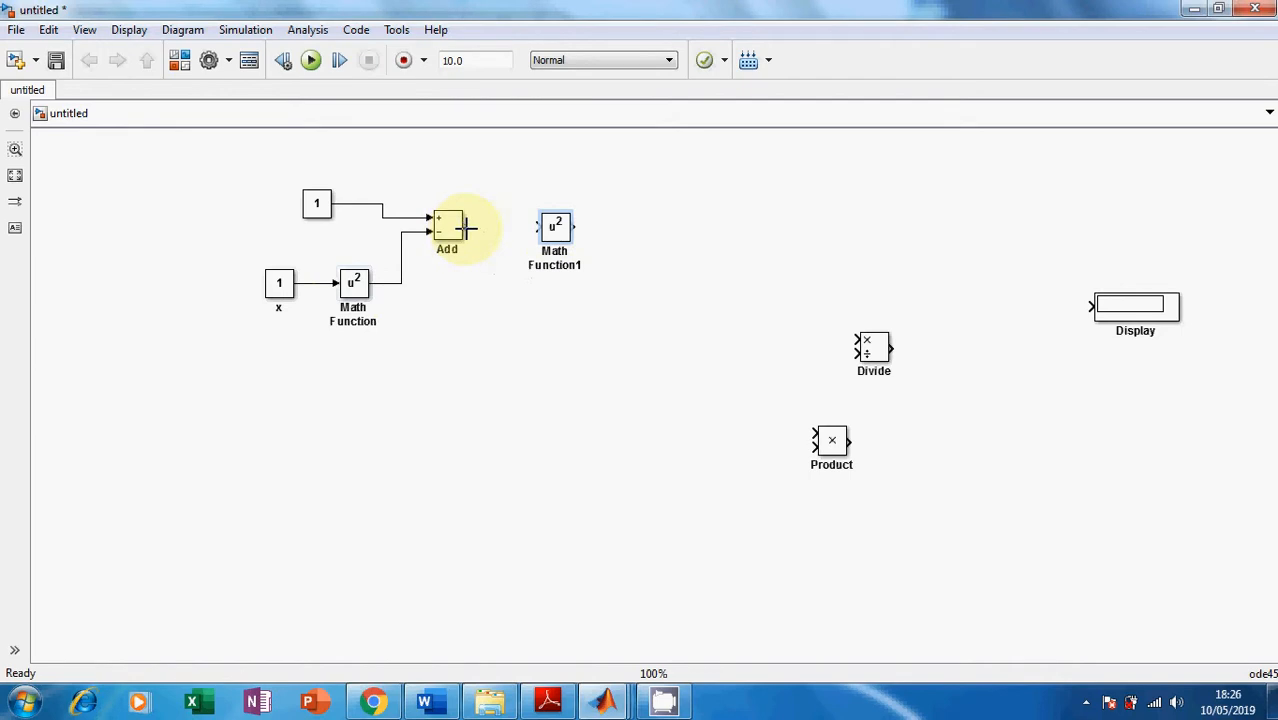
drag(466, 228, 545, 226)
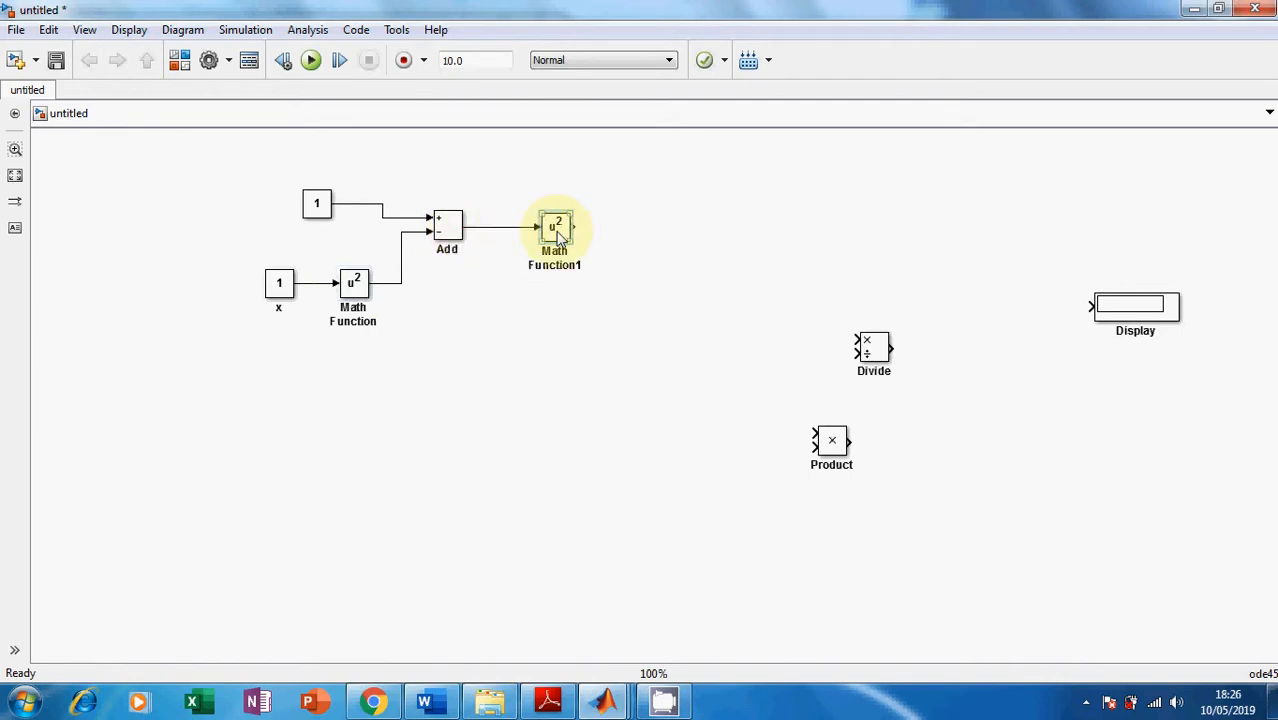
Set the copied Math Function block's function to pow and enlarge the block.
double_click(558, 235)
click(722, 220)
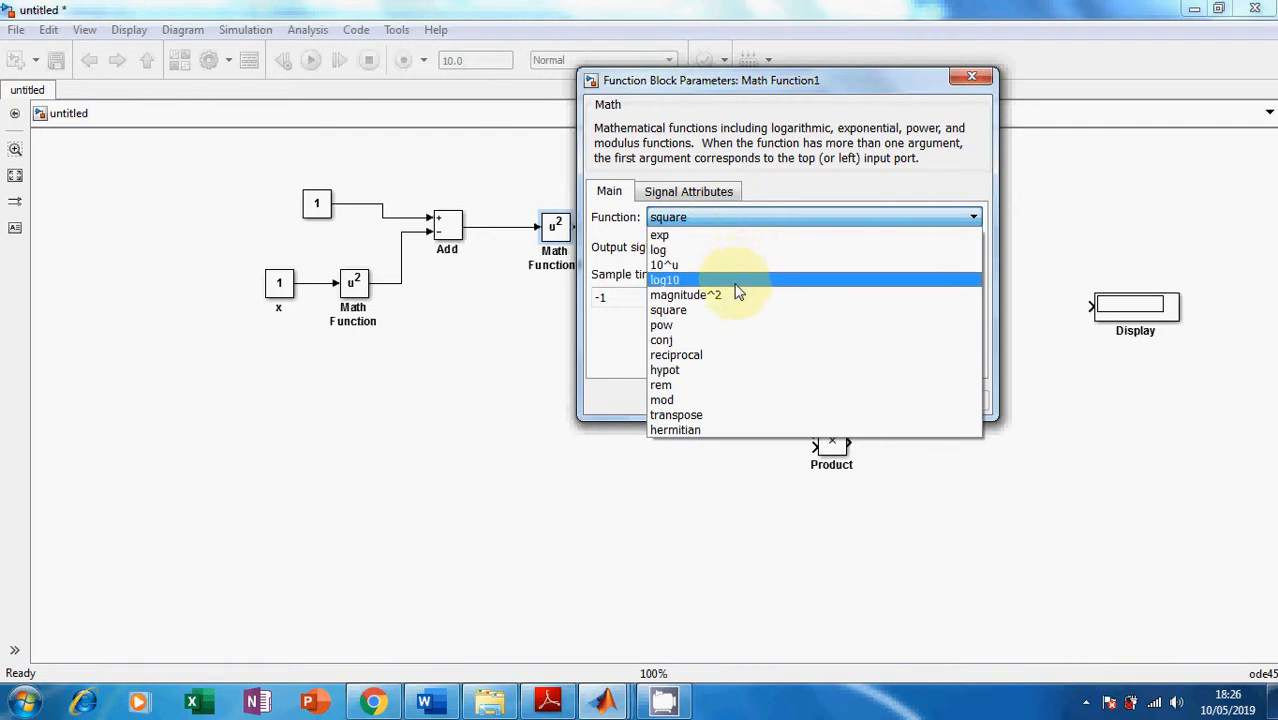
click(695, 328)
click(947, 377)
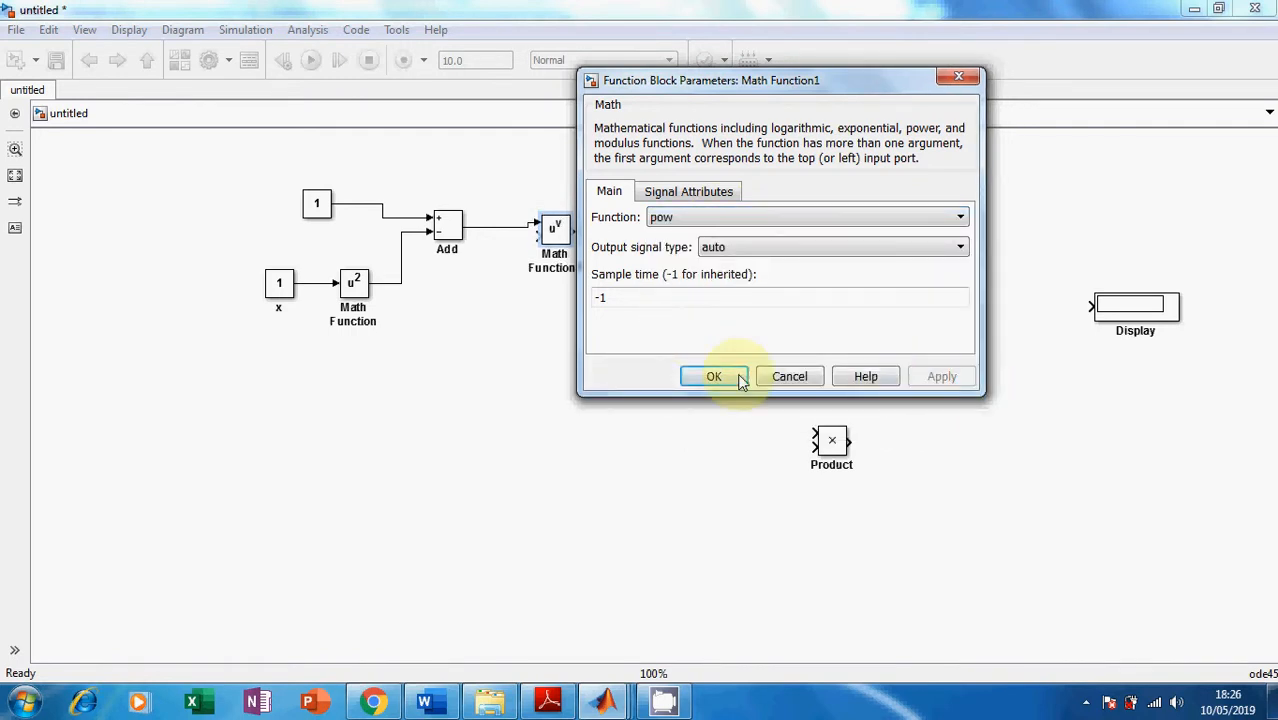
click(716, 377)
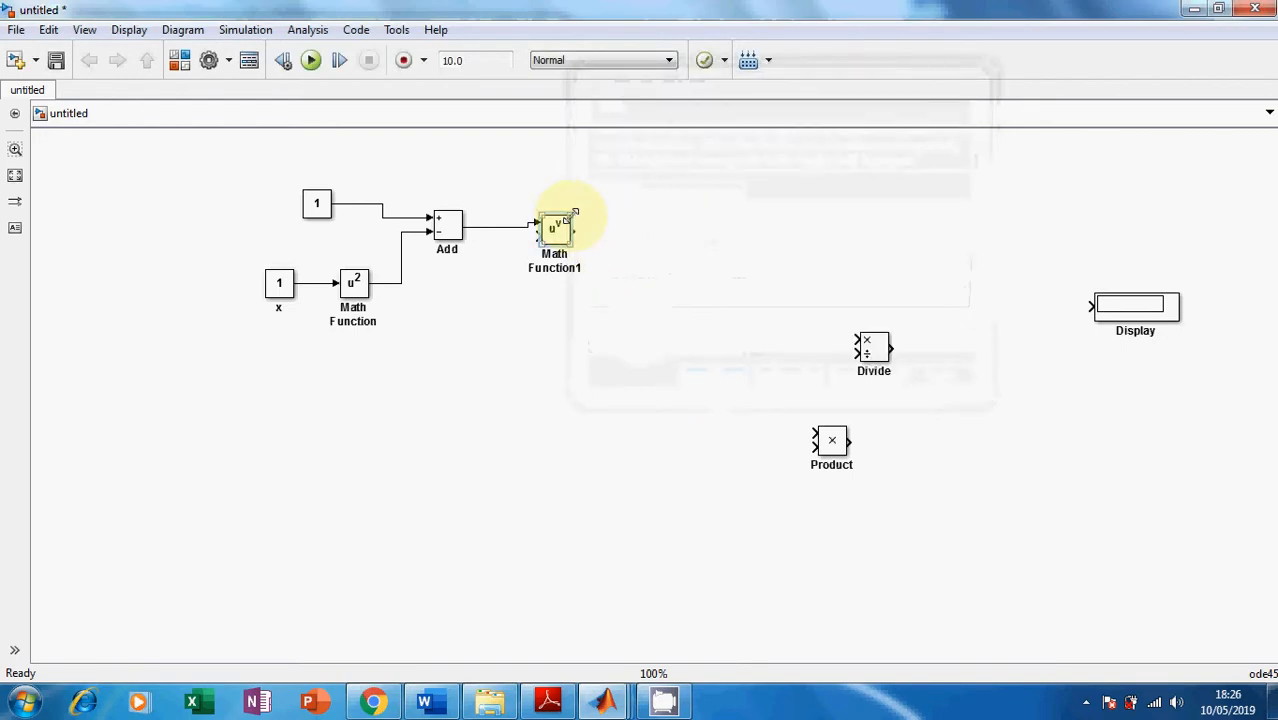
drag(575, 213, 666, 268)
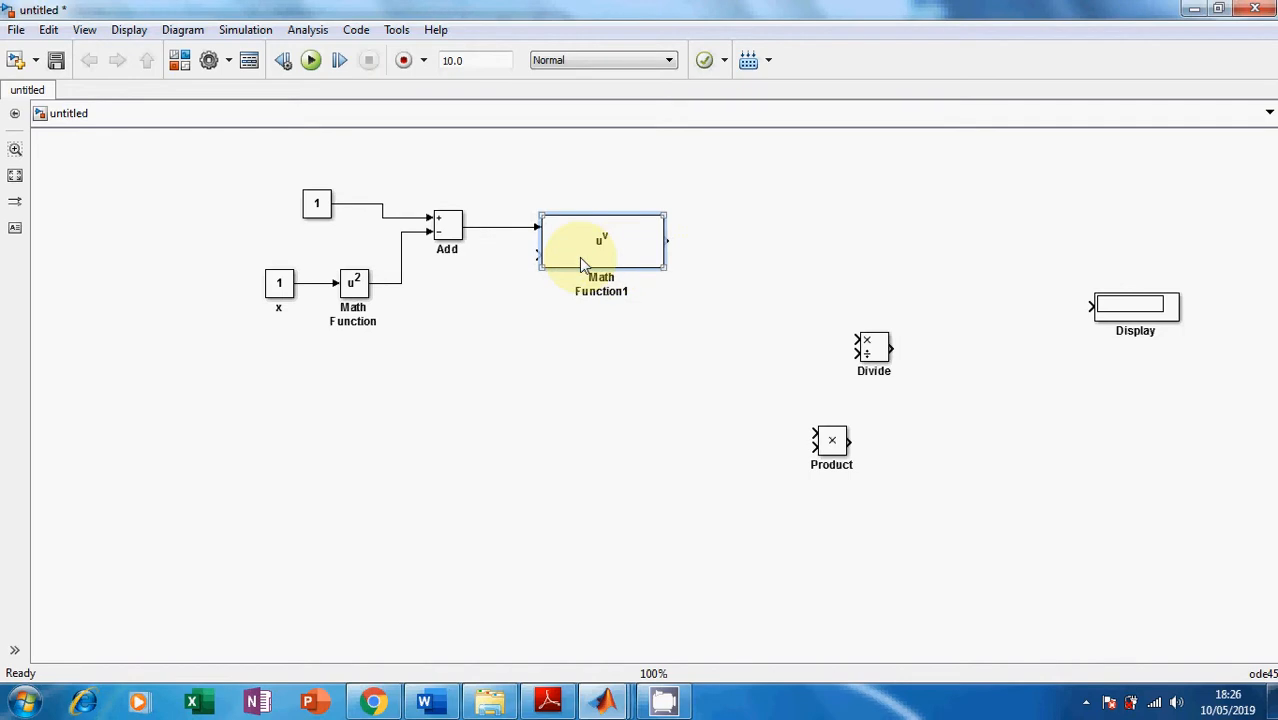
Add a copy of the Constant block below Add with value 1/2, wired to the pow block's exponent input.
click(316, 206)
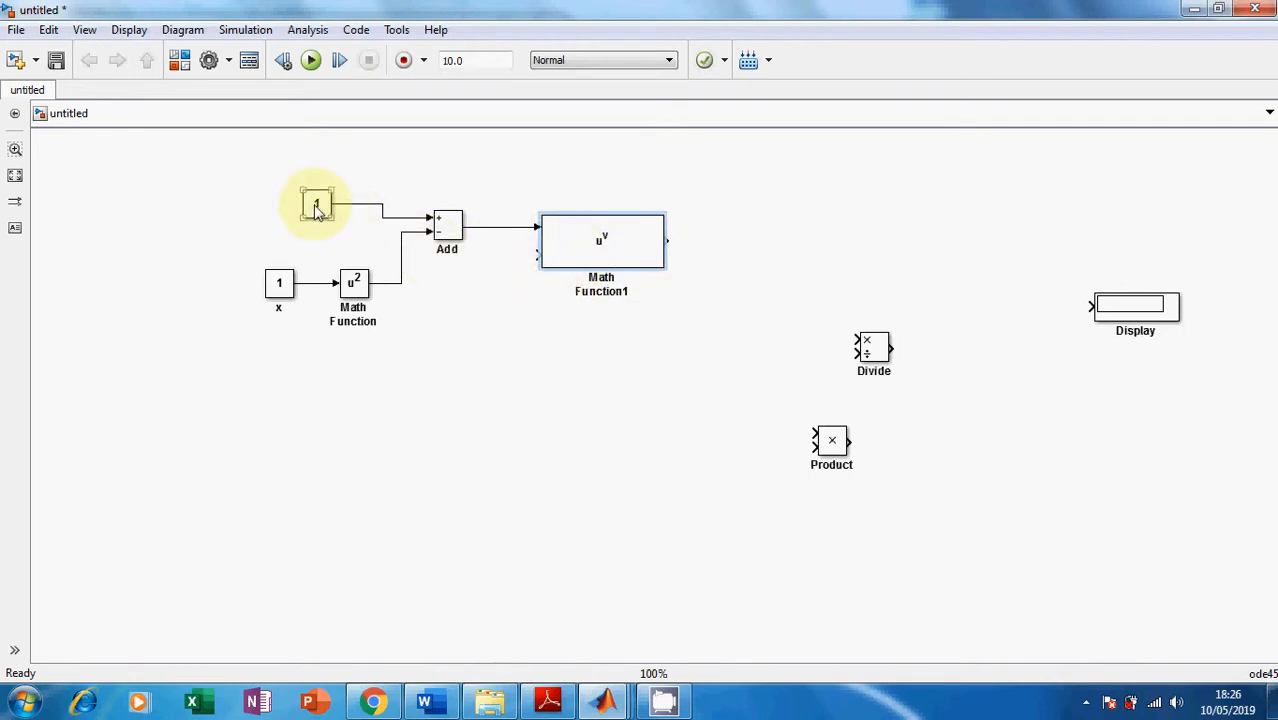
mouse_move(316, 206)
mouse_down()
mouse_move(463, 319)
mouse_move(527, 256)
mouse_move(533, 265)
mouse_up()
click(462, 320)
double_click(463, 319)
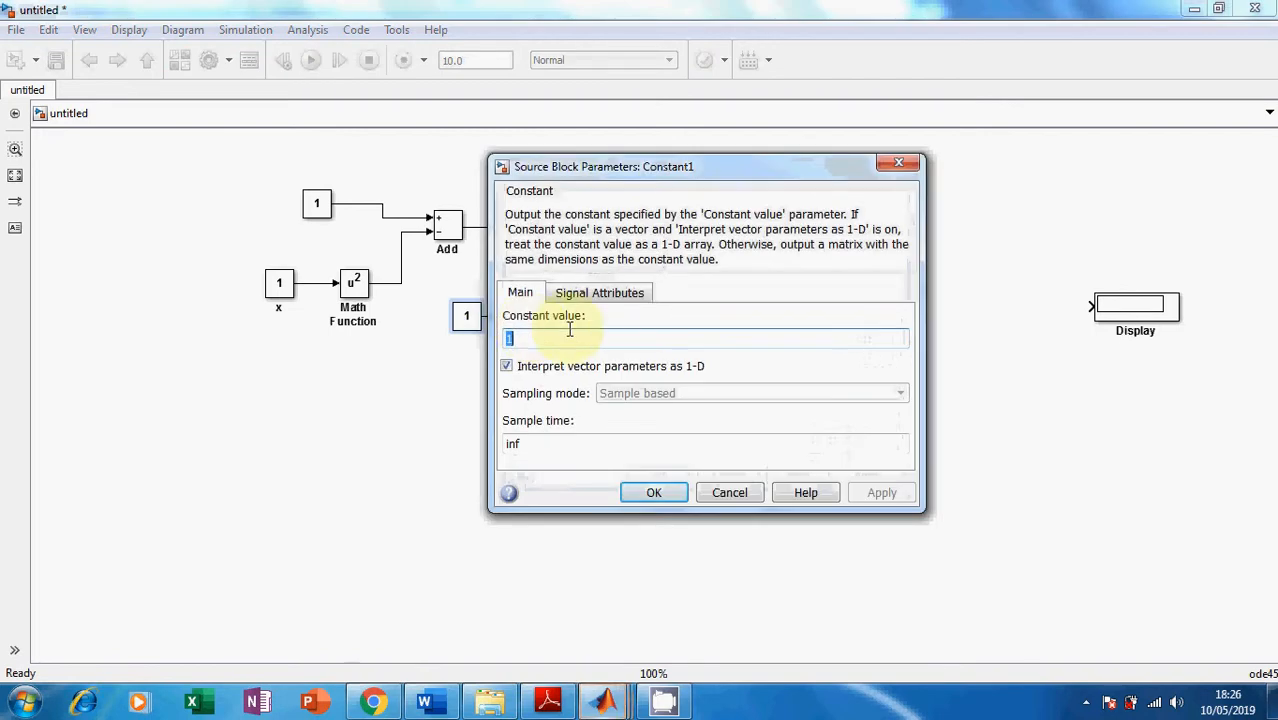
text(/2)
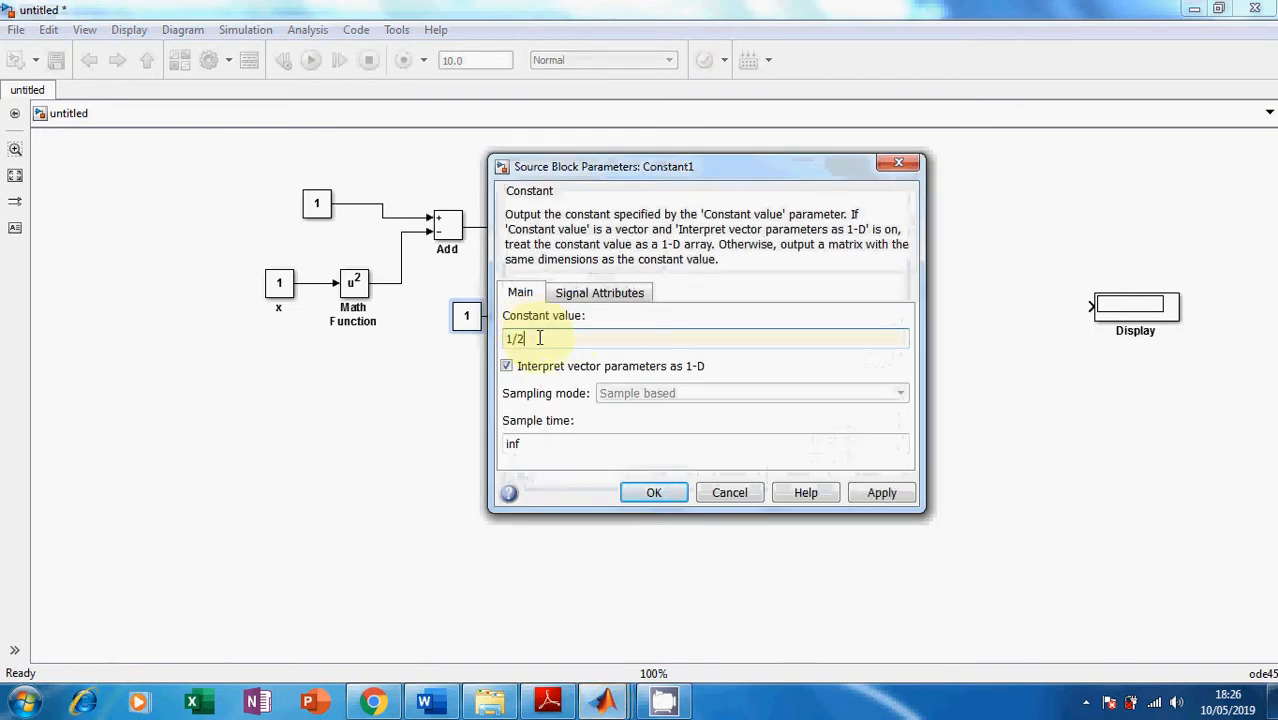
key(Return)
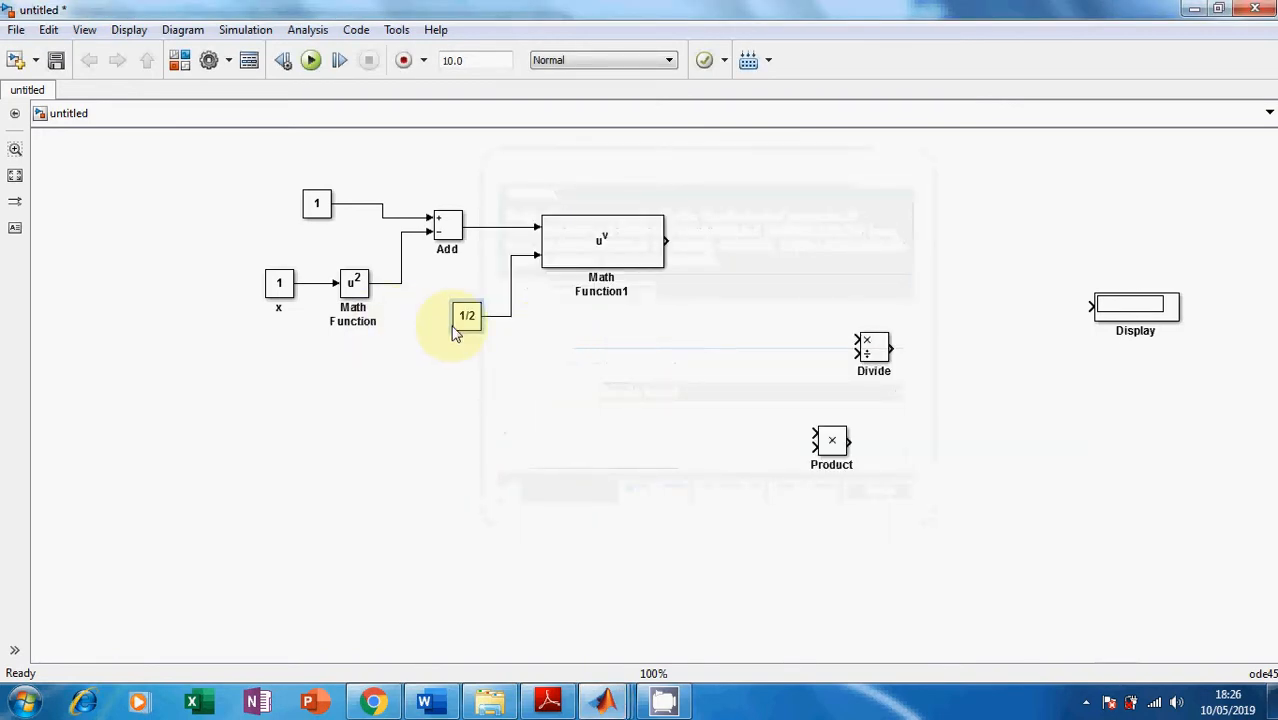
drag(474, 322, 465, 322)
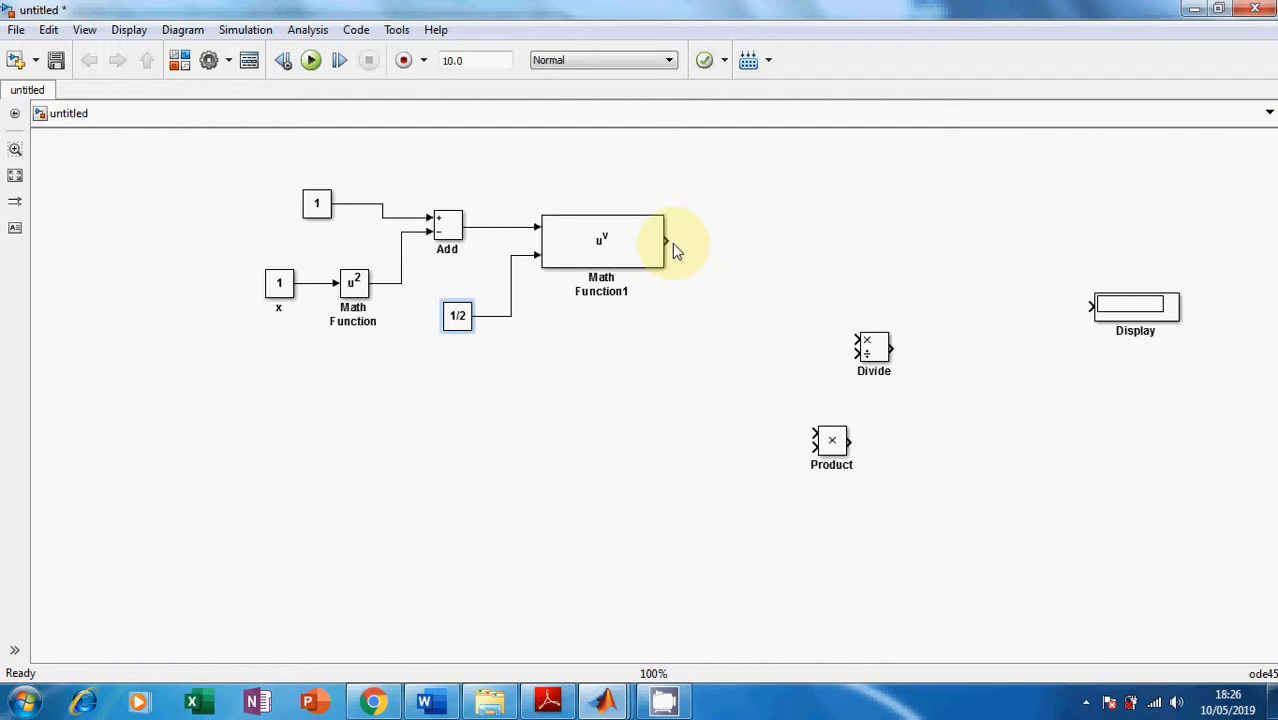
Recheck the equation in Word, then place a copy of the Constant 1 block above the pow block.
click(432, 706)
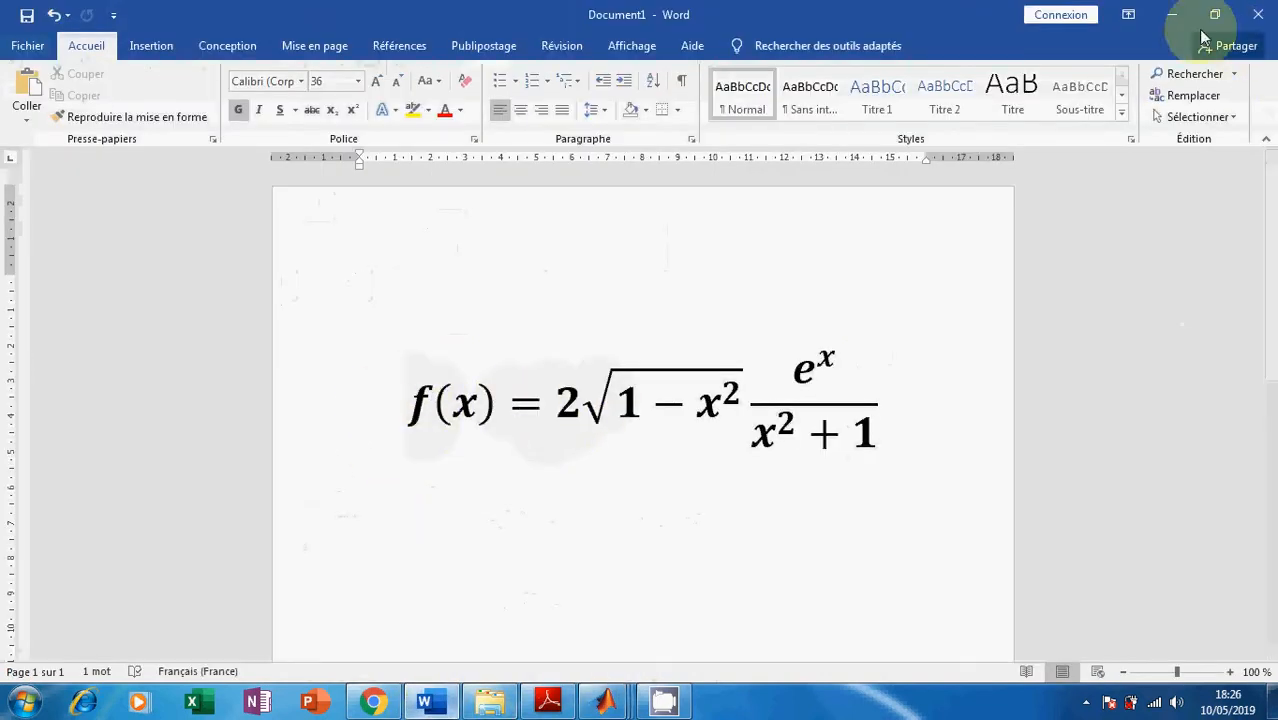
click(1174, 16)
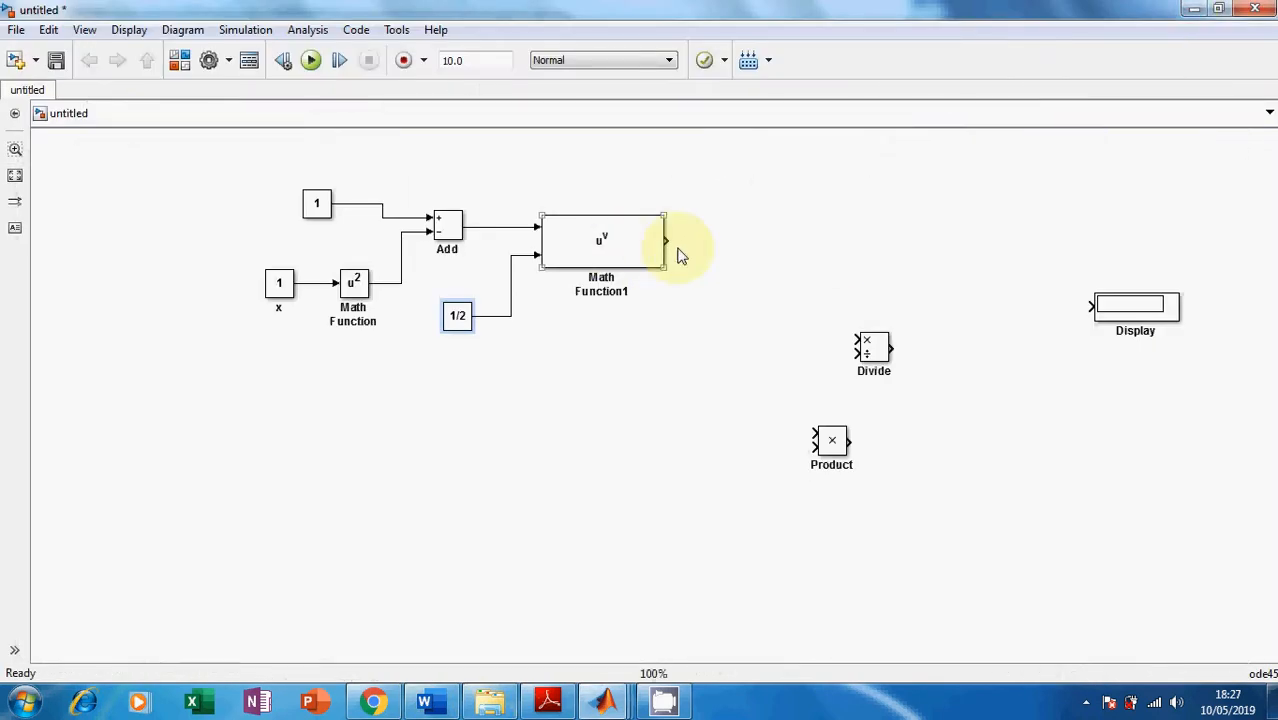
click(316, 212)
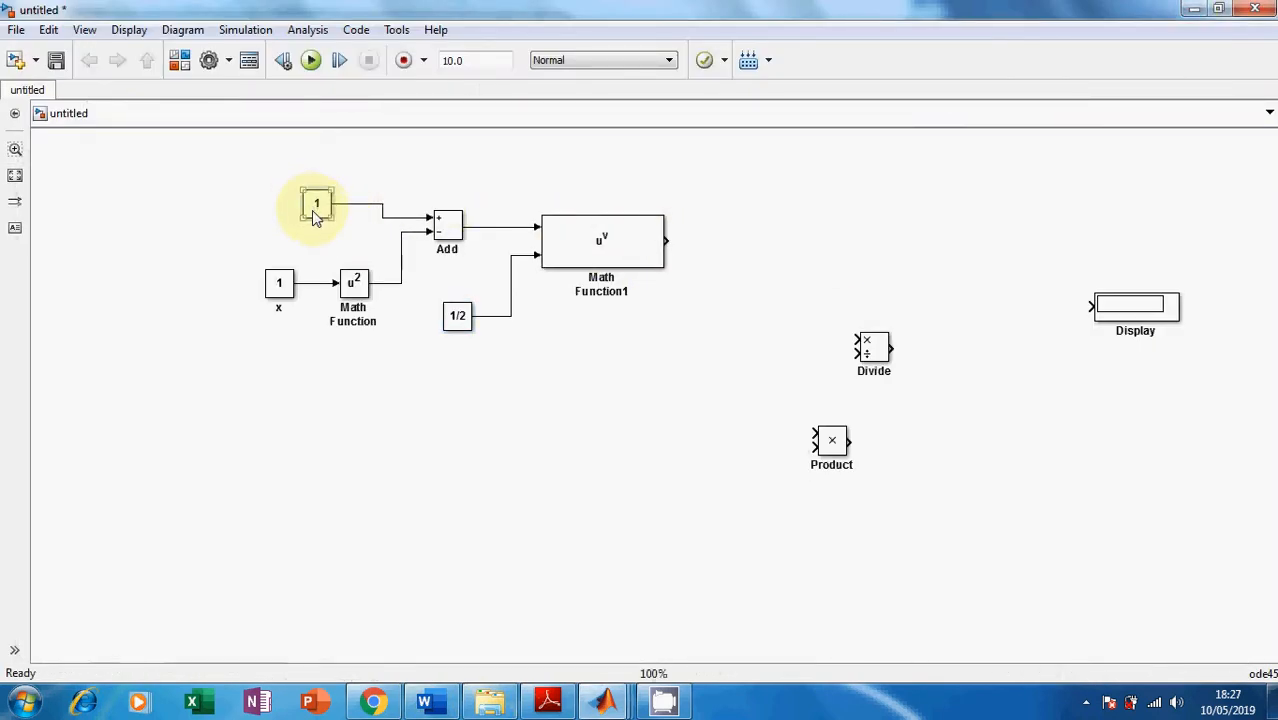
drag(313, 210, 641, 180)
Move the Product block to the right of the pow block and wire the new Constant and the pow output into its inputs.
drag(829, 448, 776, 246)
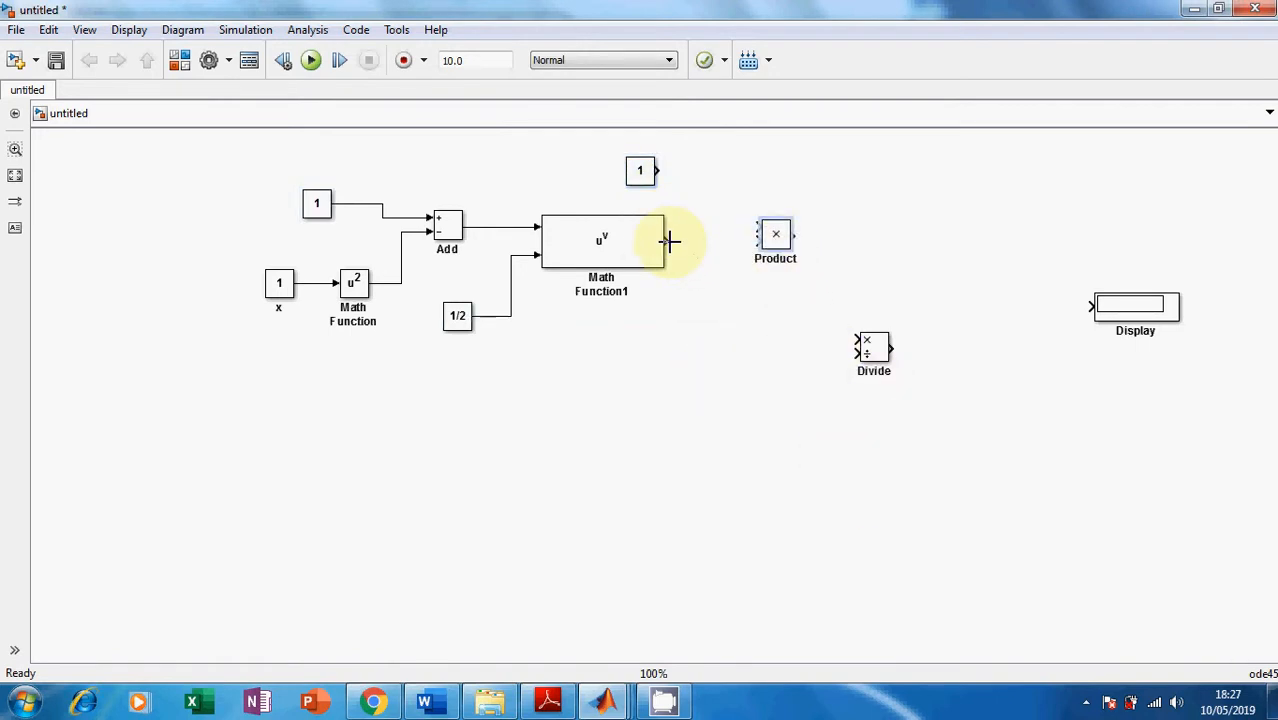
drag(666, 242, 775, 240)
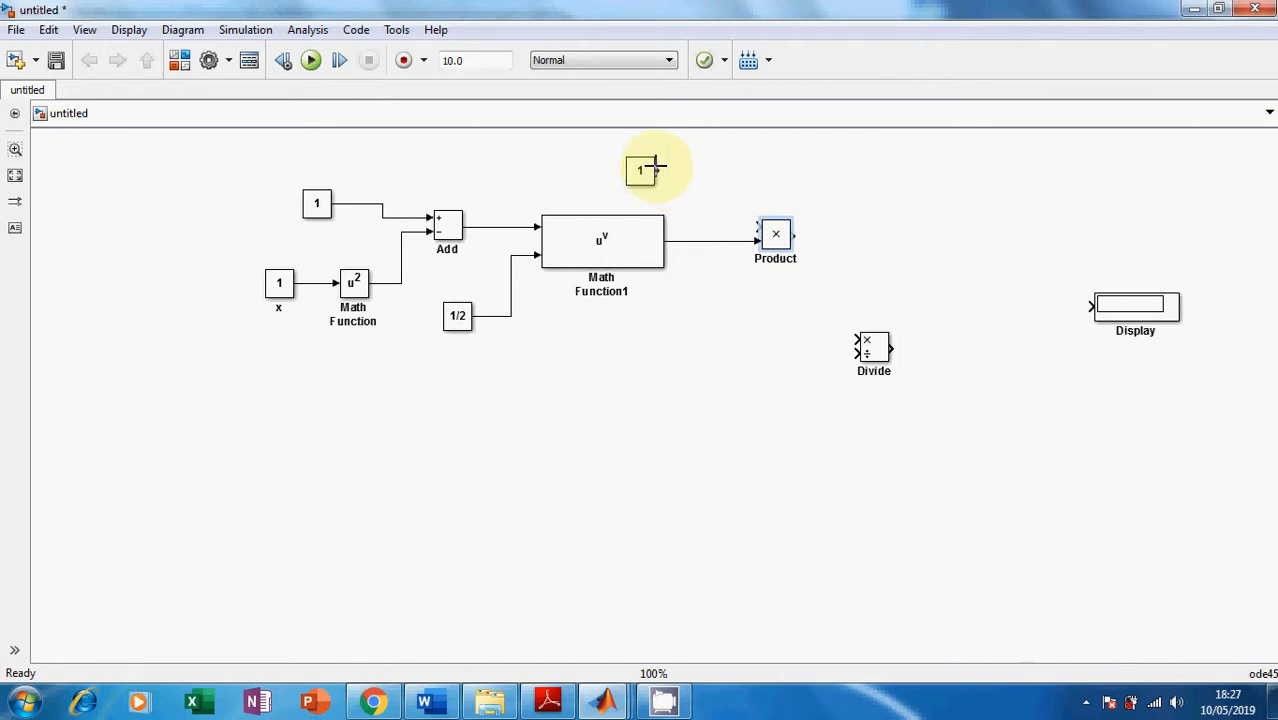
drag(656, 169, 759, 227)
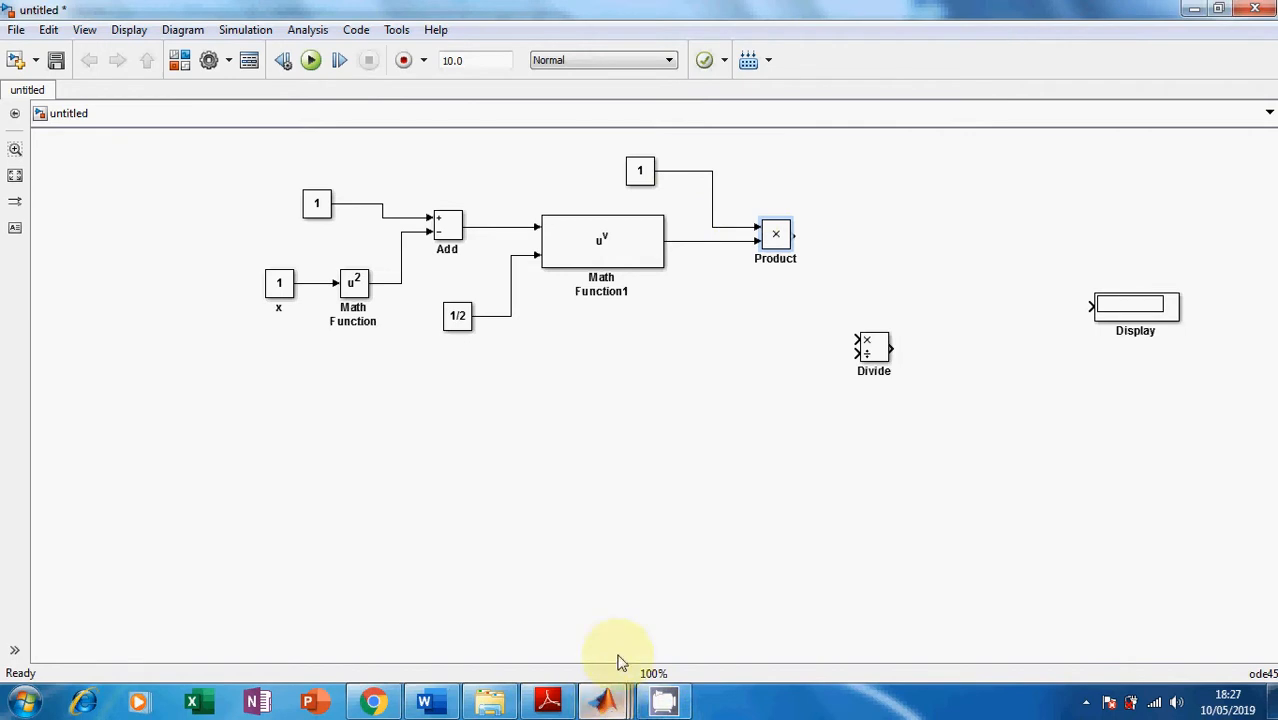
Recheck the equation in Word, then place a copy of the square block below Product, to the left of Divide.
click(430, 704)
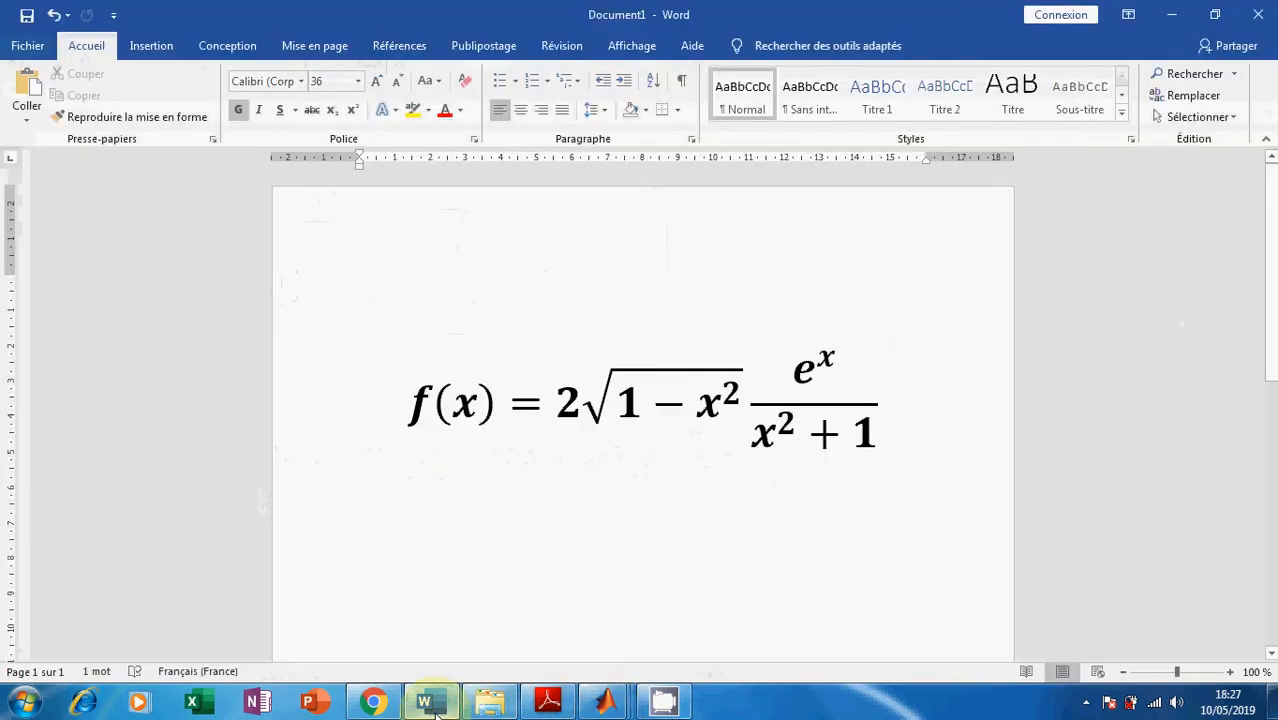
click(432, 706)
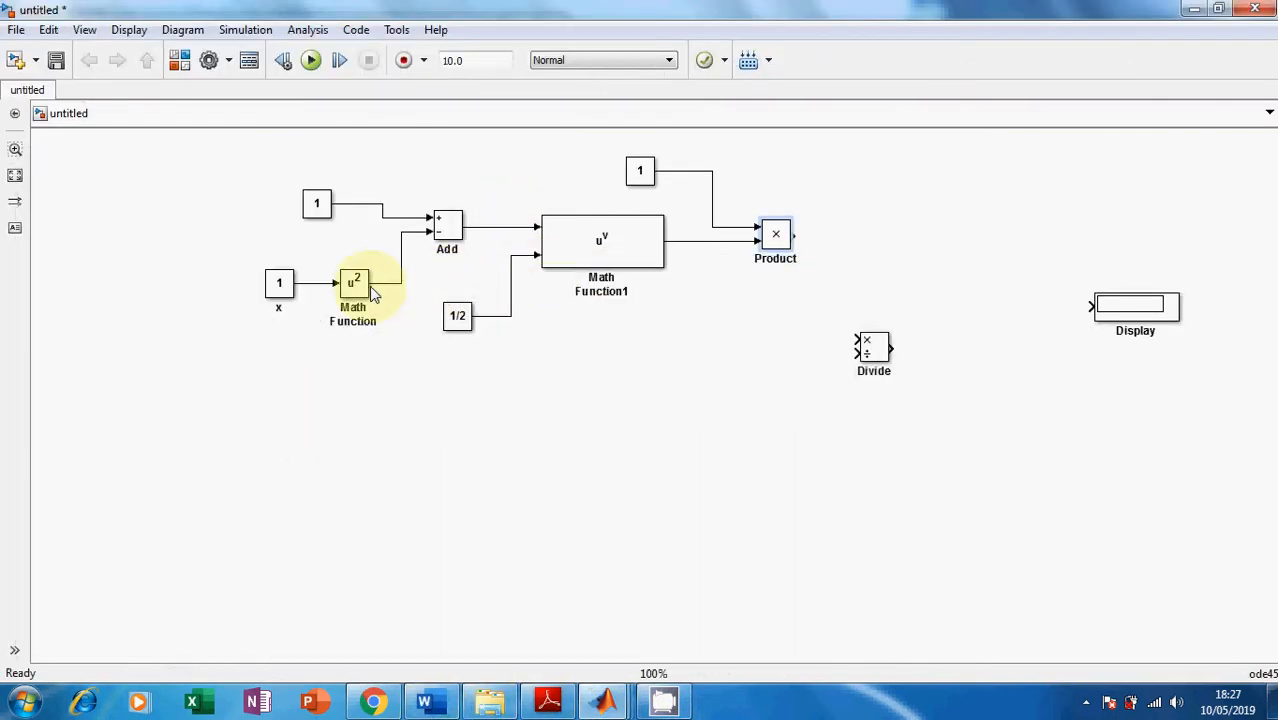
drag(352, 298, 873, 238)
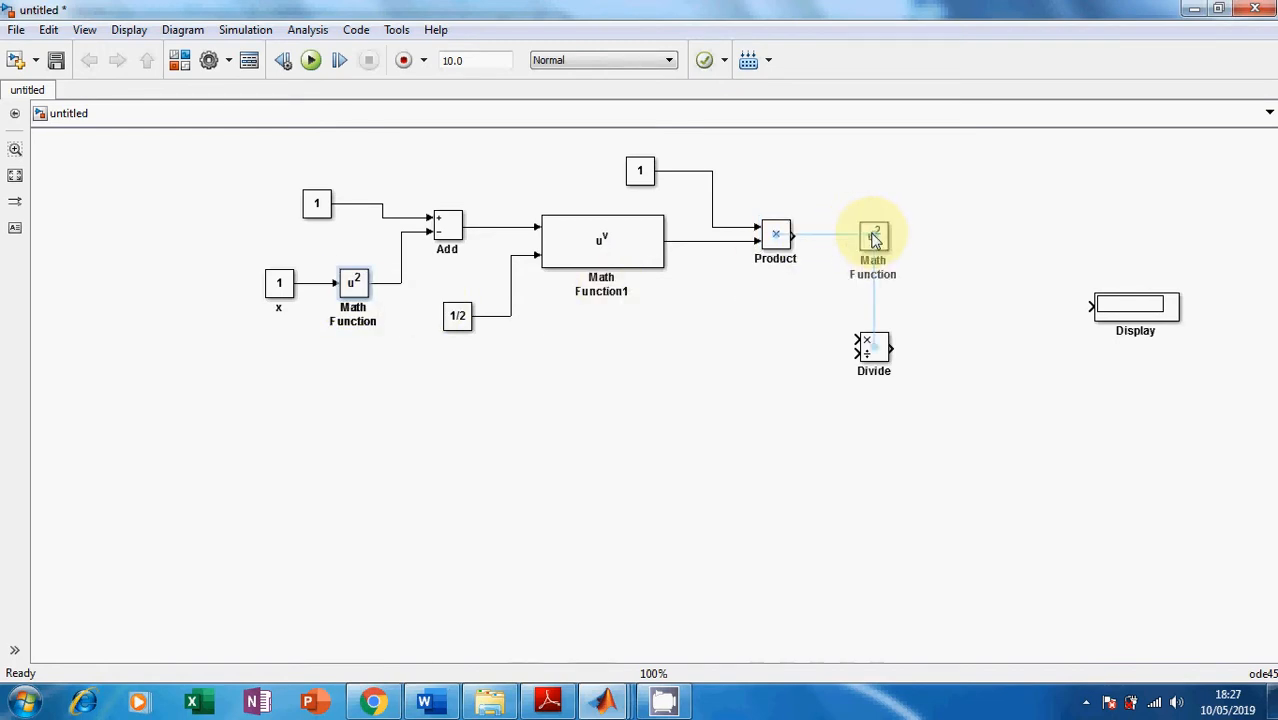
drag(873, 238, 780, 367)
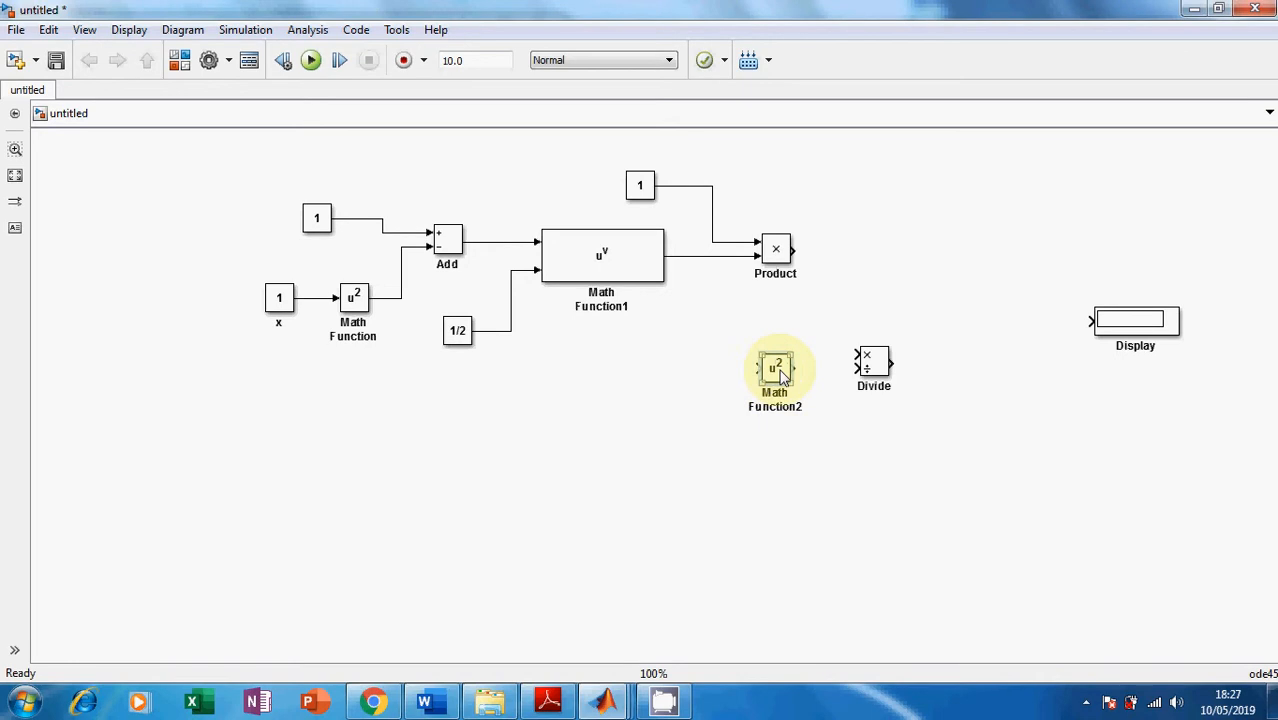
Set the copied Math Function block's function to exp and connect its input to the x constant's output line.
double_click(781, 371)
click(934, 355)
click(937, 374)
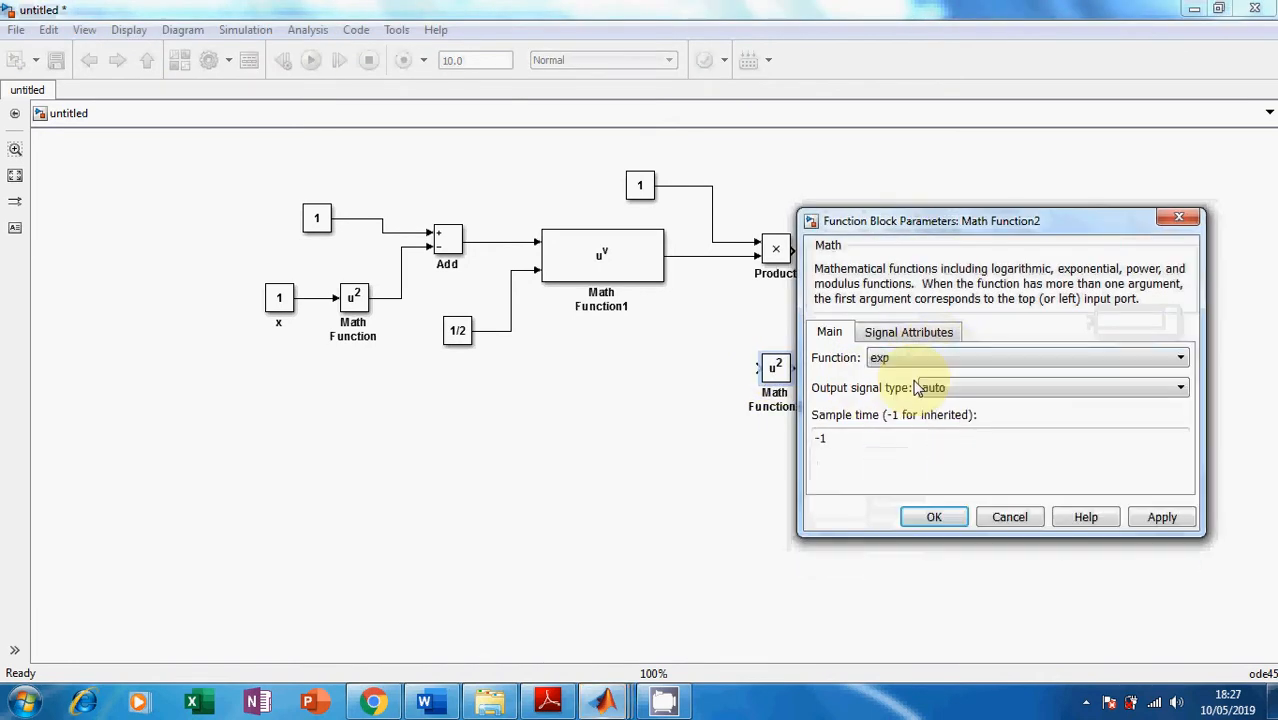
click(933, 516)
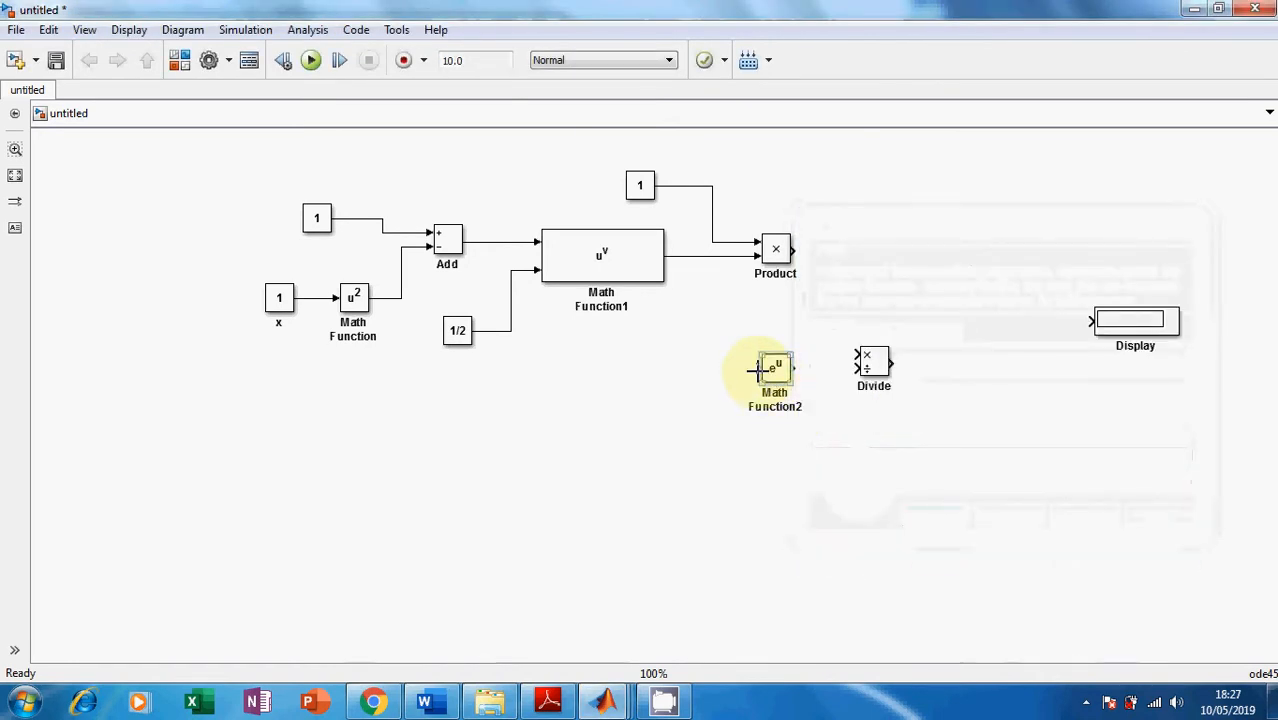
mouse_move(758, 369)
mouse_down()
mouse_move(650, 414)
mouse_move(348, 371)
mouse_move(320, 298)
mouse_up()
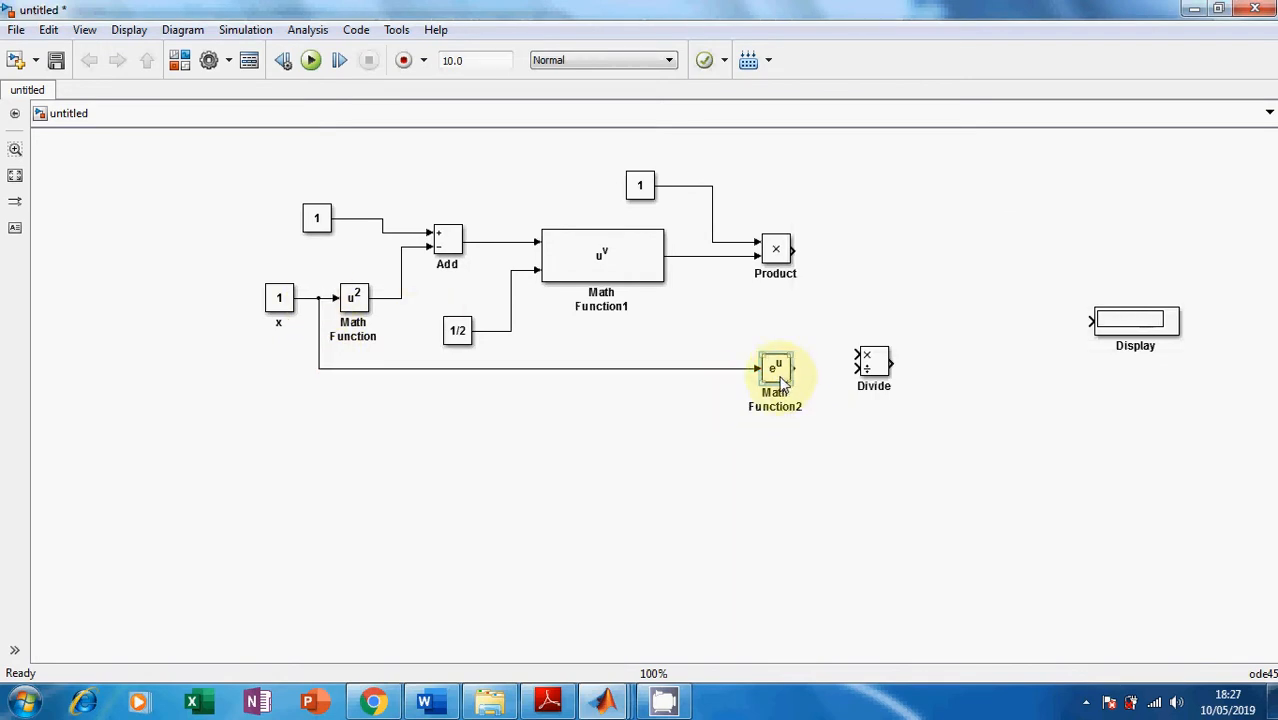
Shift Divide to the right, then add a copy of Product before it, fed by the Product and exp outputs.
drag(783, 380, 955, 366)
click(773, 252)
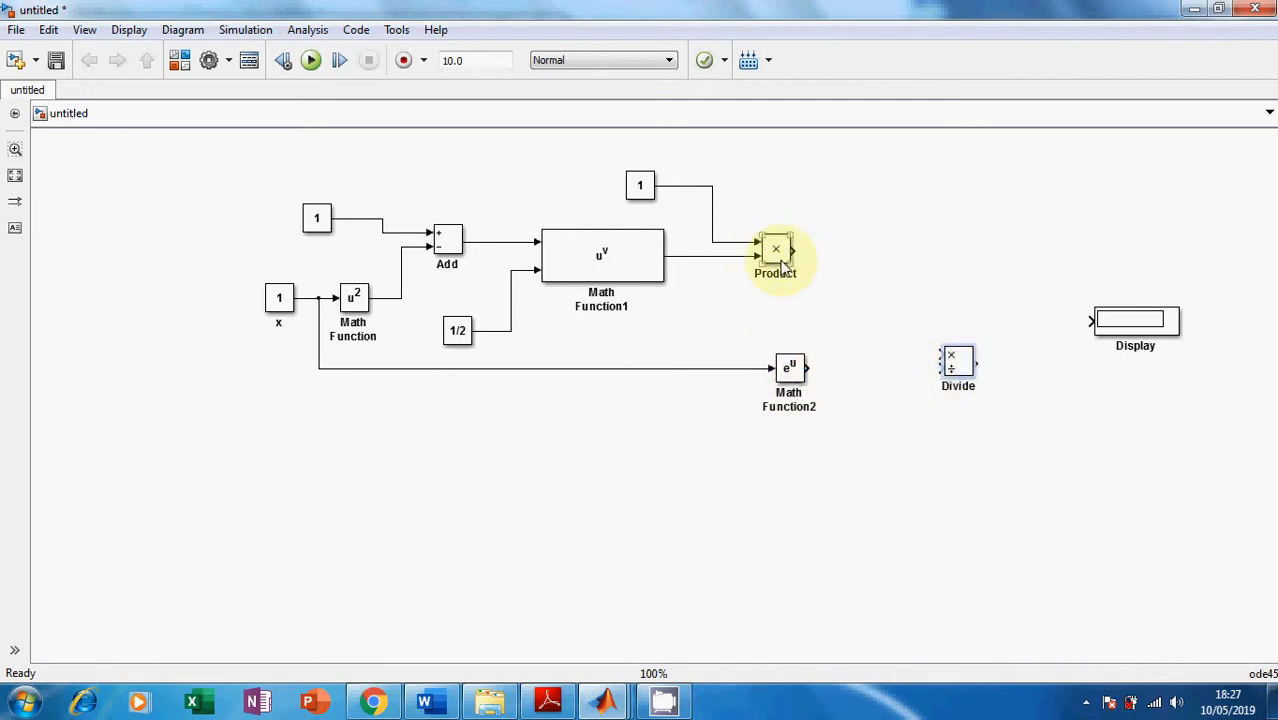
click(781, 252)
mouse_move(781, 252)
mouse_down()
mouse_move(865, 308)
mouse_move(792, 251)
mouse_up()
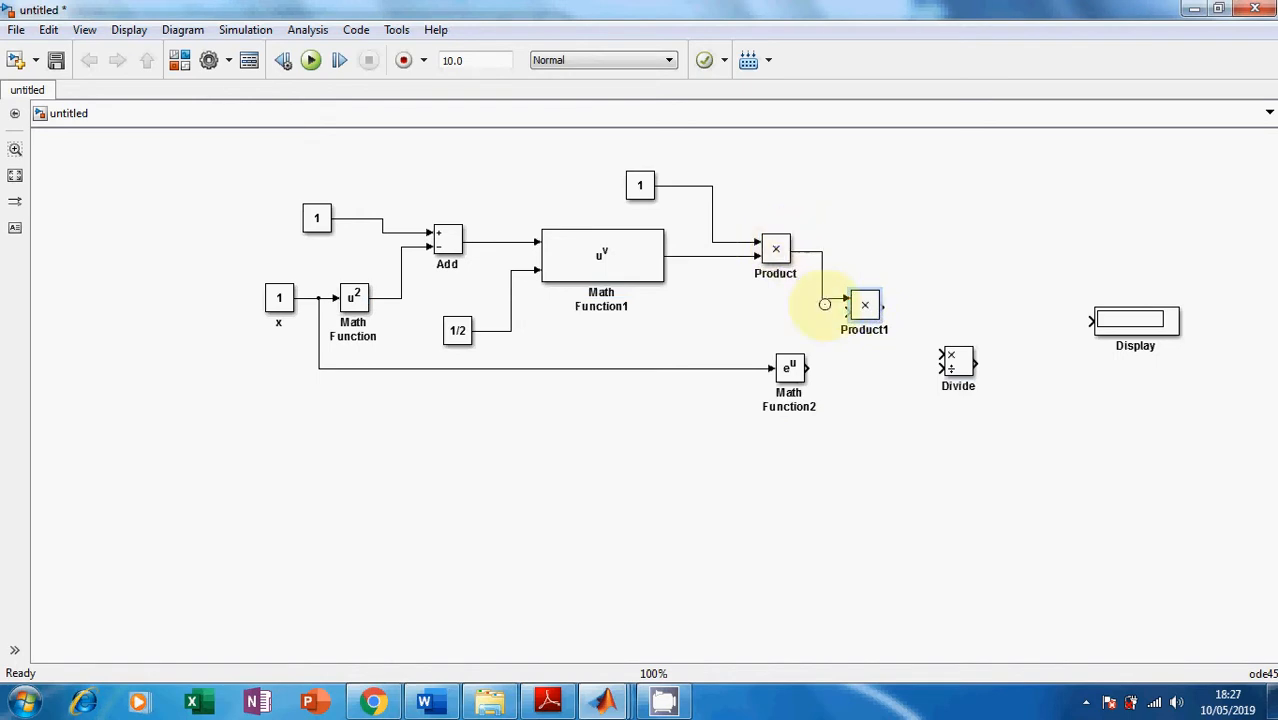
click(808, 367)
drag(808, 367, 845, 312)
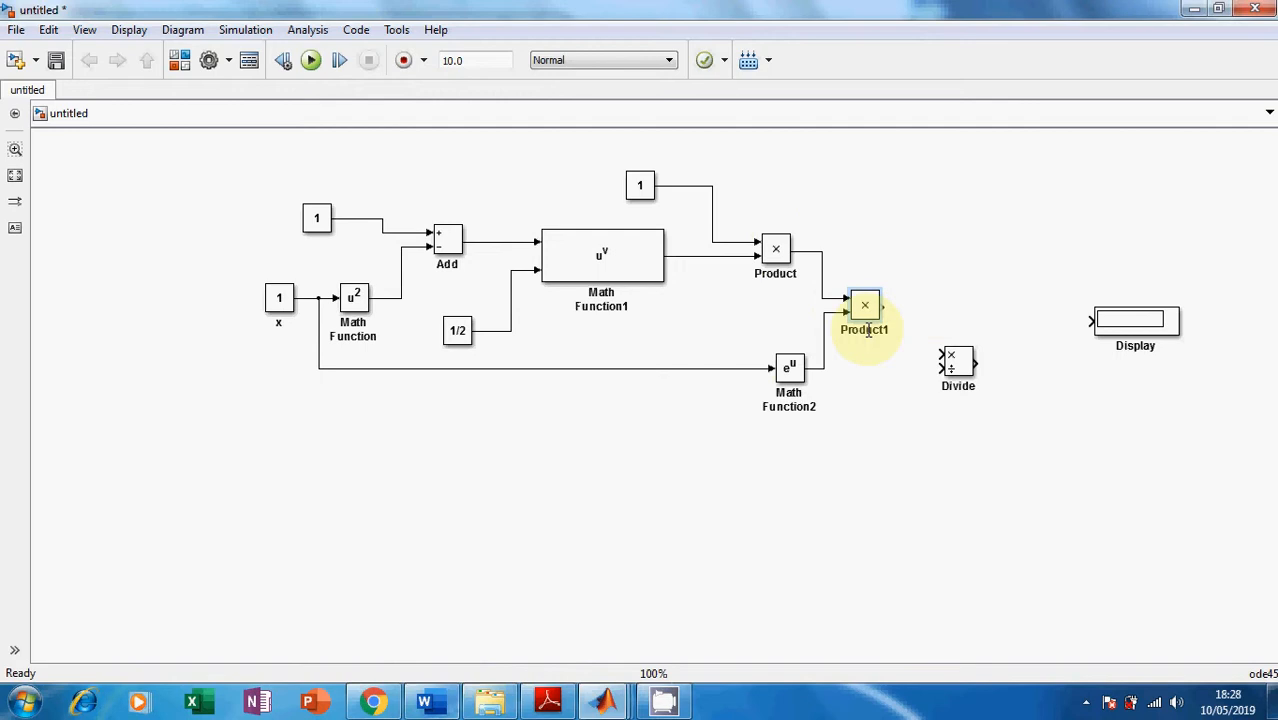
Check the equation's denominator in Word, then move Divide below Display and place a copy of the Add block to its left.
click(424, 703)
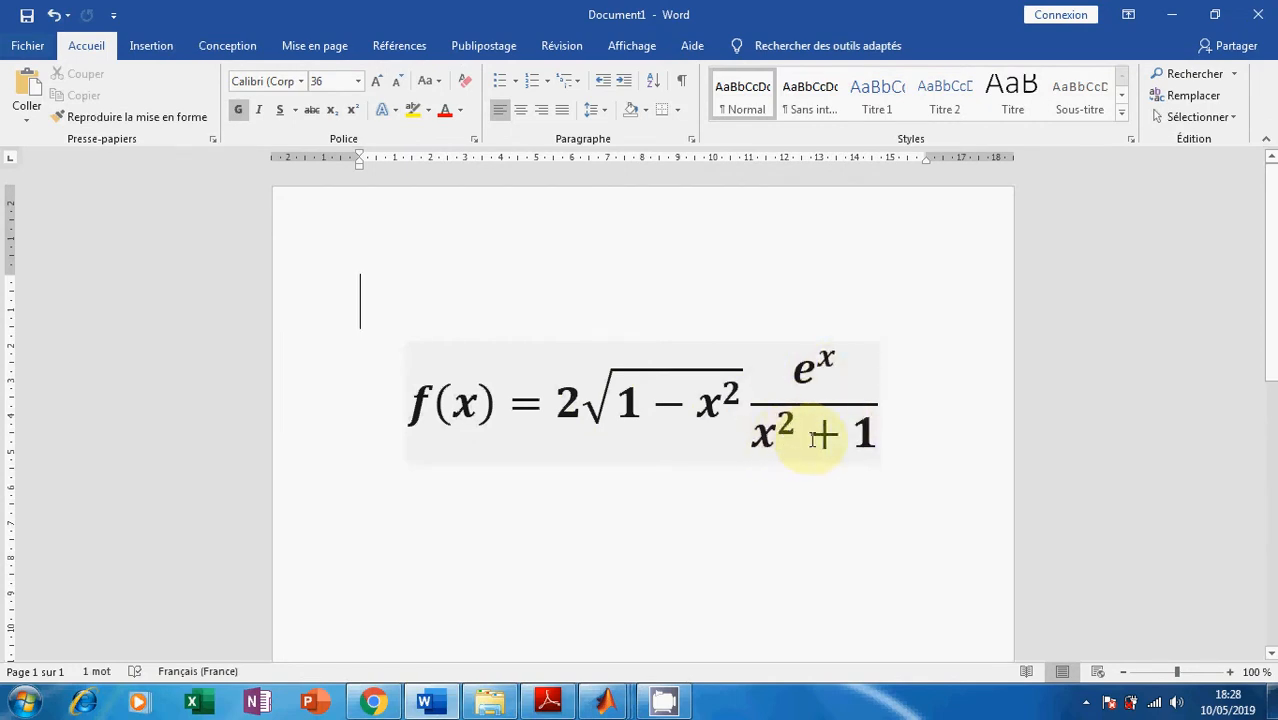
click(1177, 15)
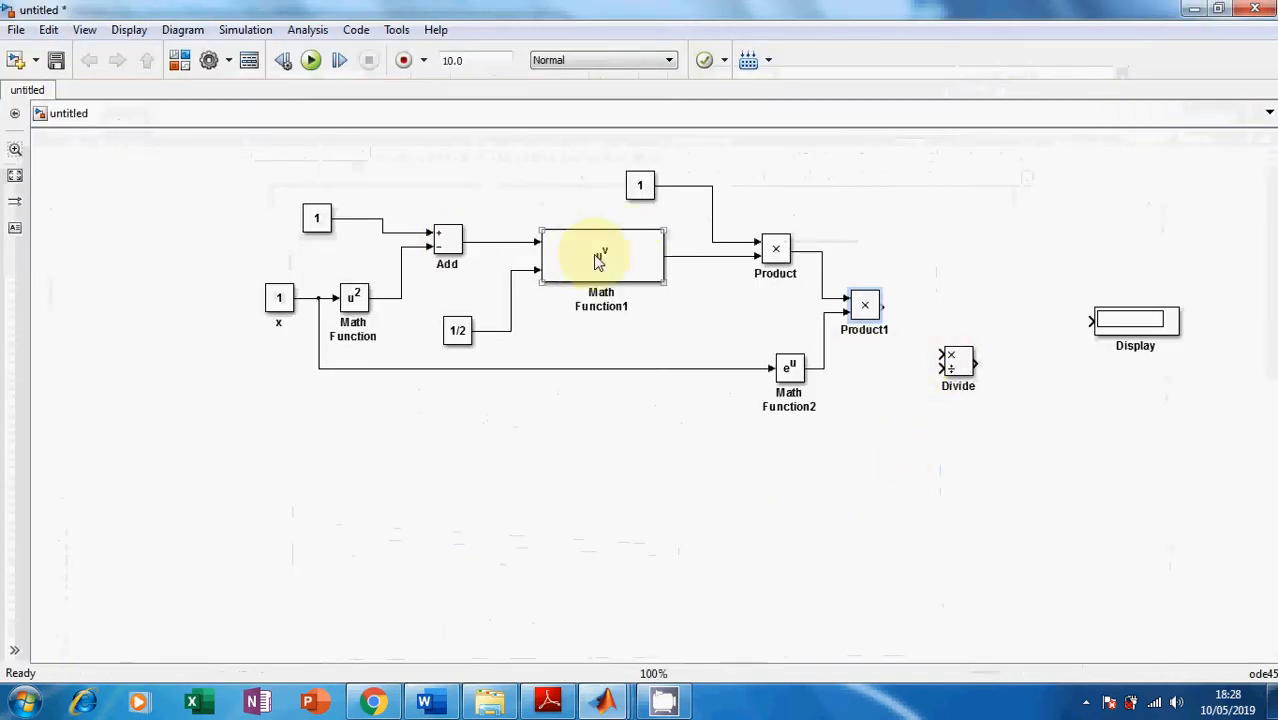
click(448, 244)
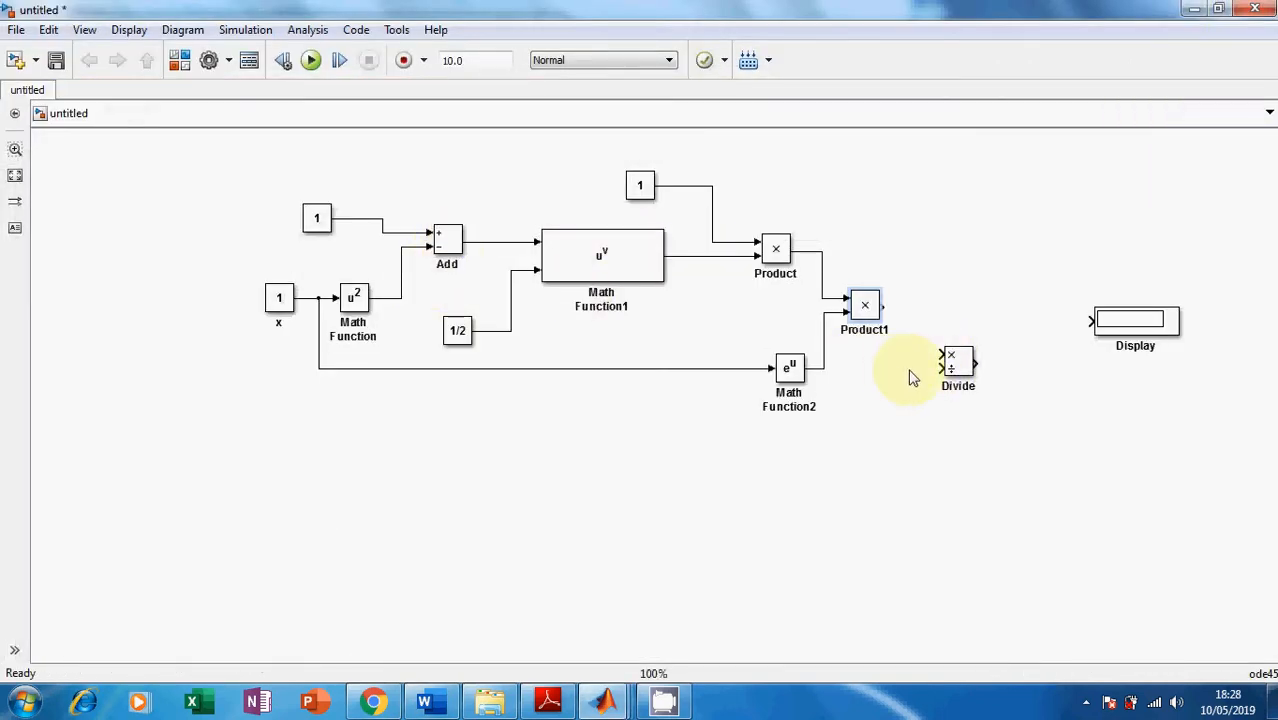
drag(952, 365, 1127, 423)
click(456, 250)
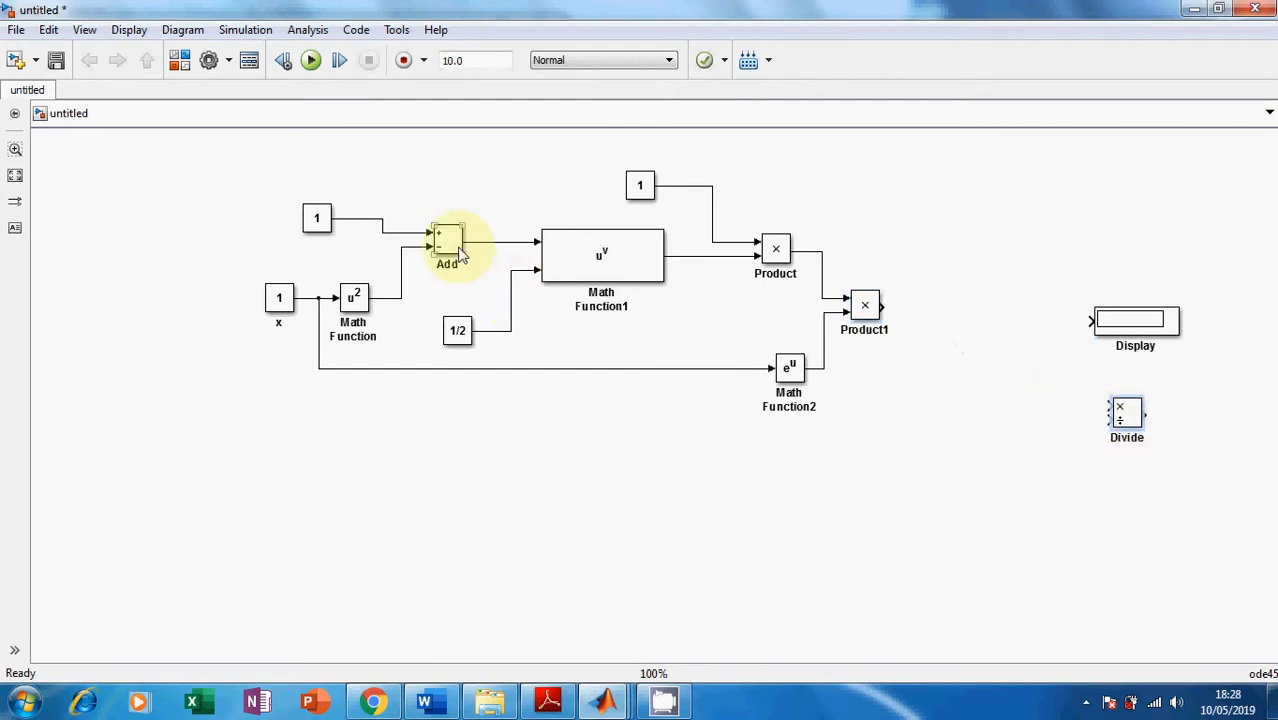
drag(450, 245, 978, 414)
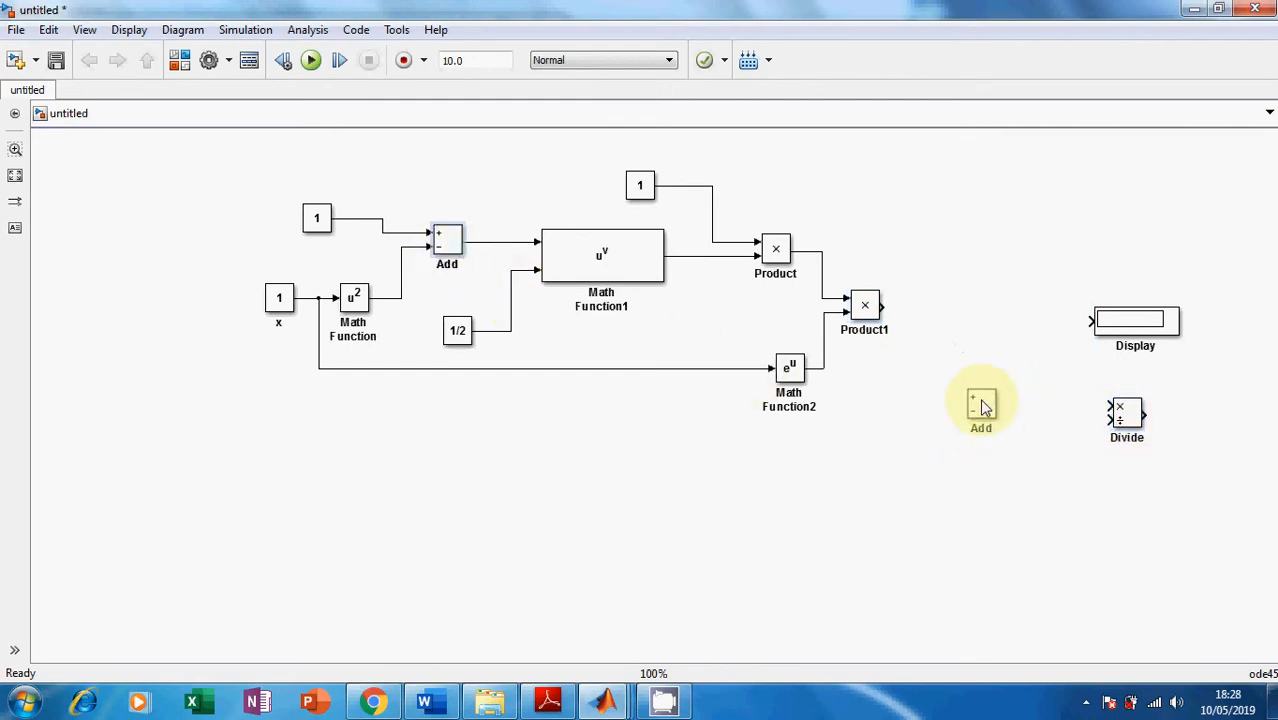
Set the copied Add block's list of signs to ++.
double_click(983, 415)
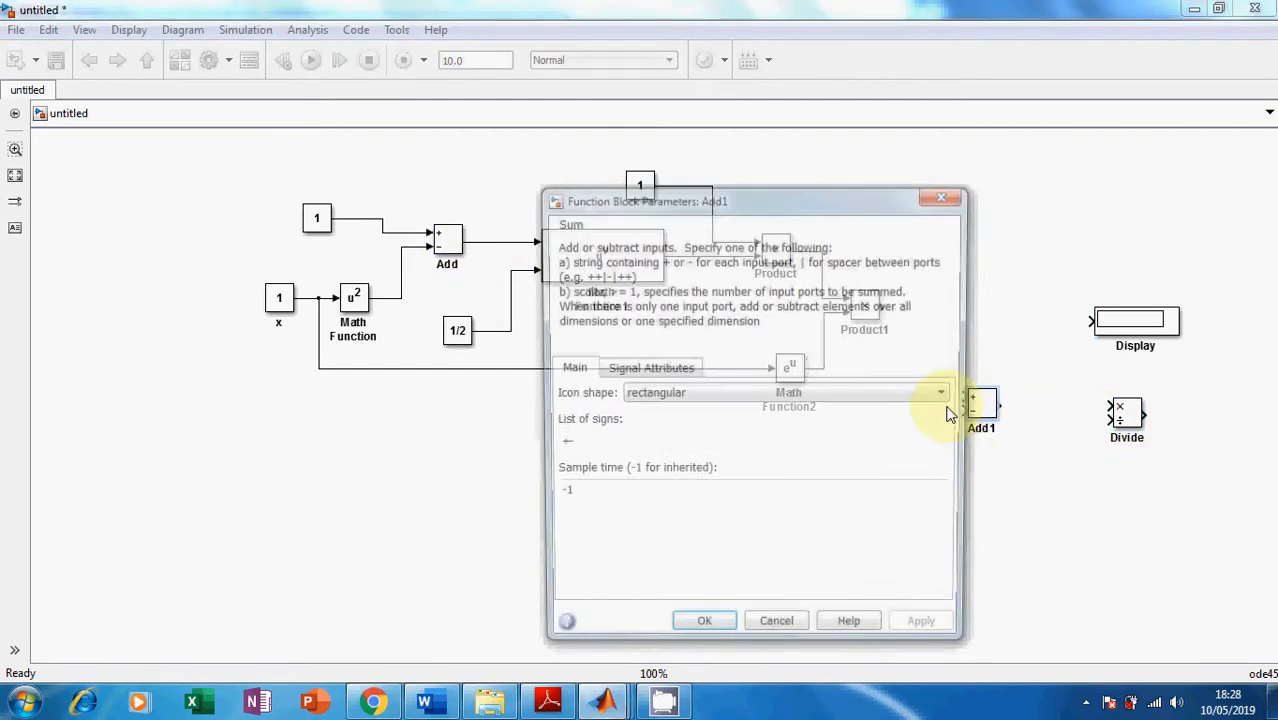
double_click(645, 452)
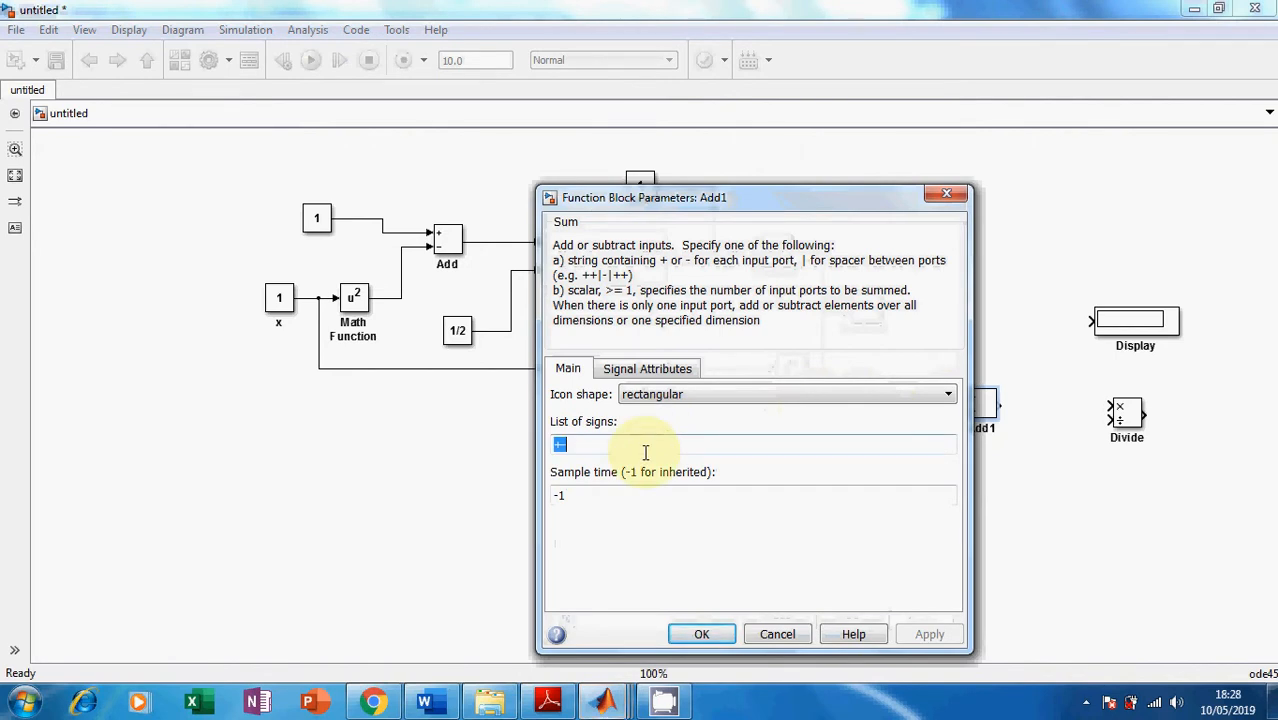
text(+)
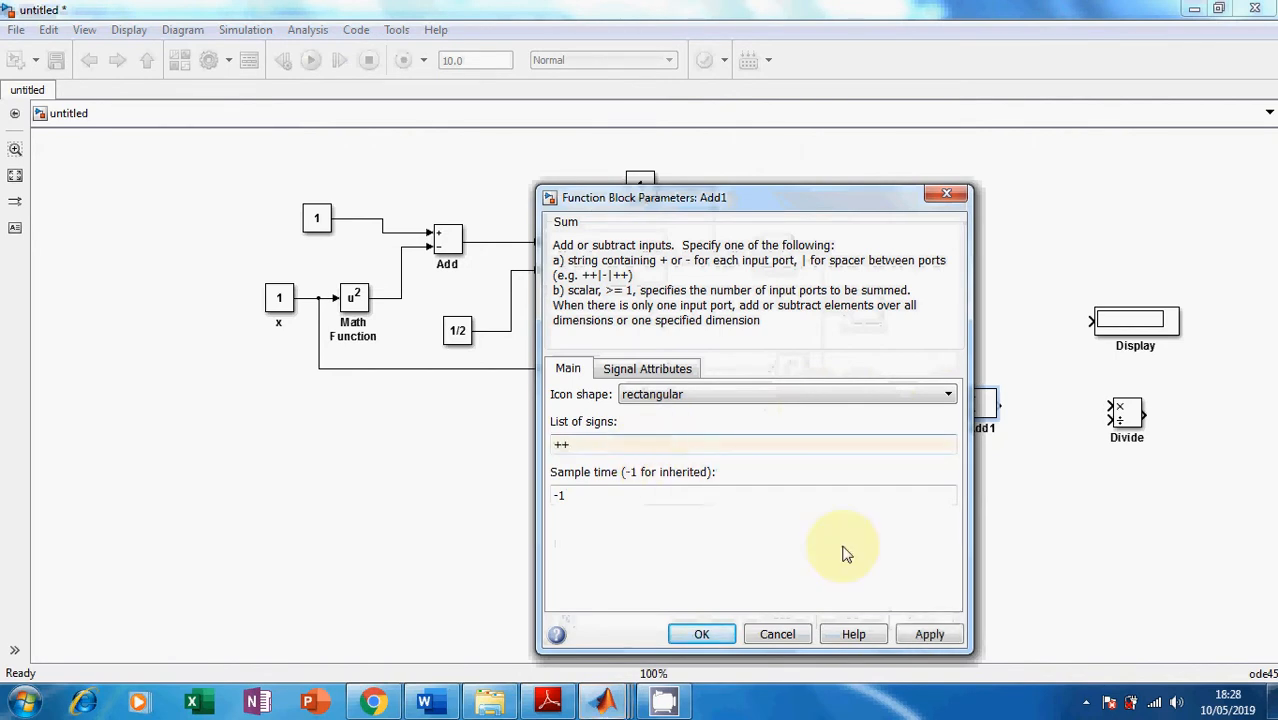
click(925, 632)
click(712, 634)
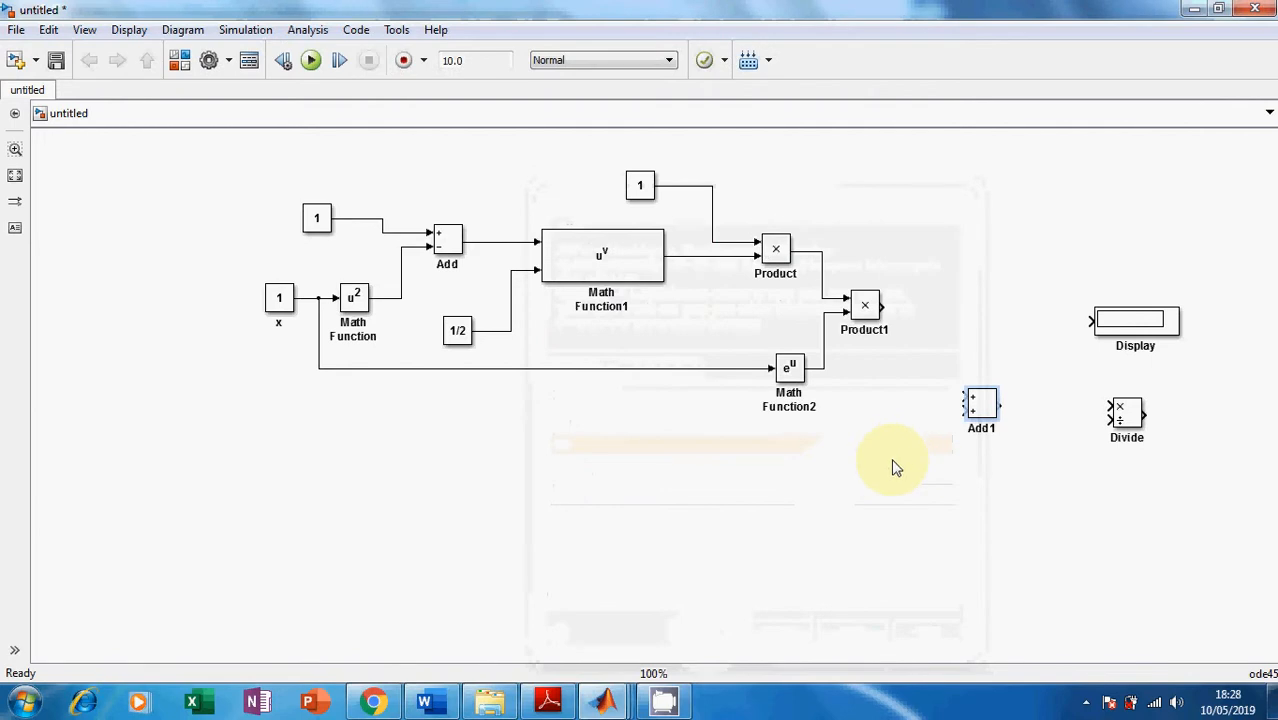
Wire the square block's output and a new copy of the Constant 1 block into the copied Add block, repositioned below the exp branch.
mouse_move(967, 399)
mouse_down()
mouse_move(414, 365)
mouse_move(400, 285)
mouse_move(382, 297)
mouse_up()
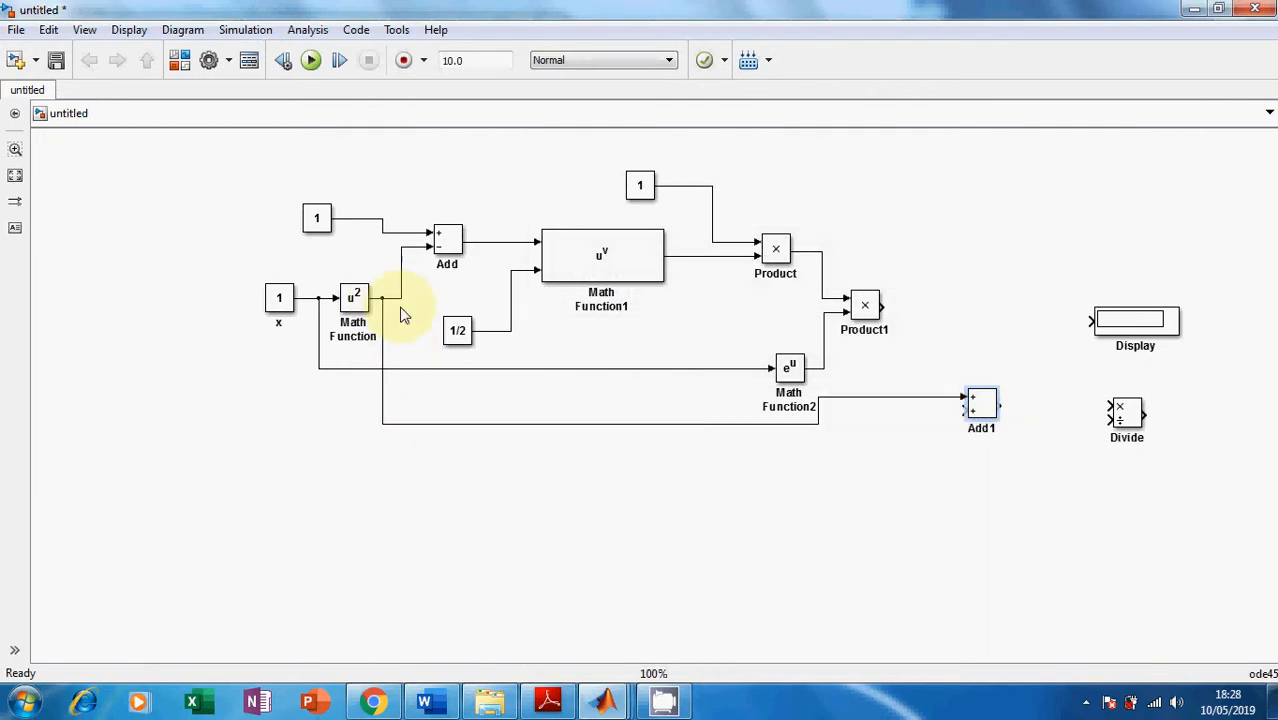
drag(975, 405, 905, 444)
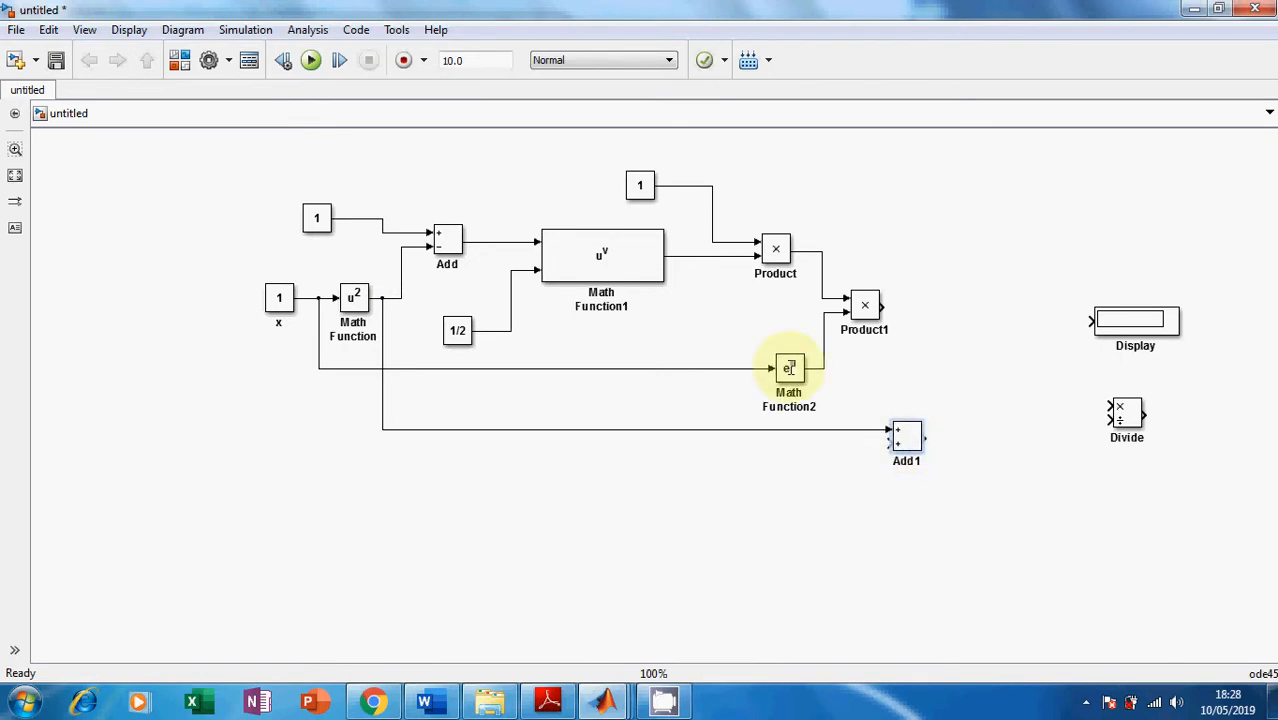
click(640, 198)
mouse_move(640, 188)
mouse_down()
mouse_move(743, 463)
mouse_move(905, 440)
mouse_up()
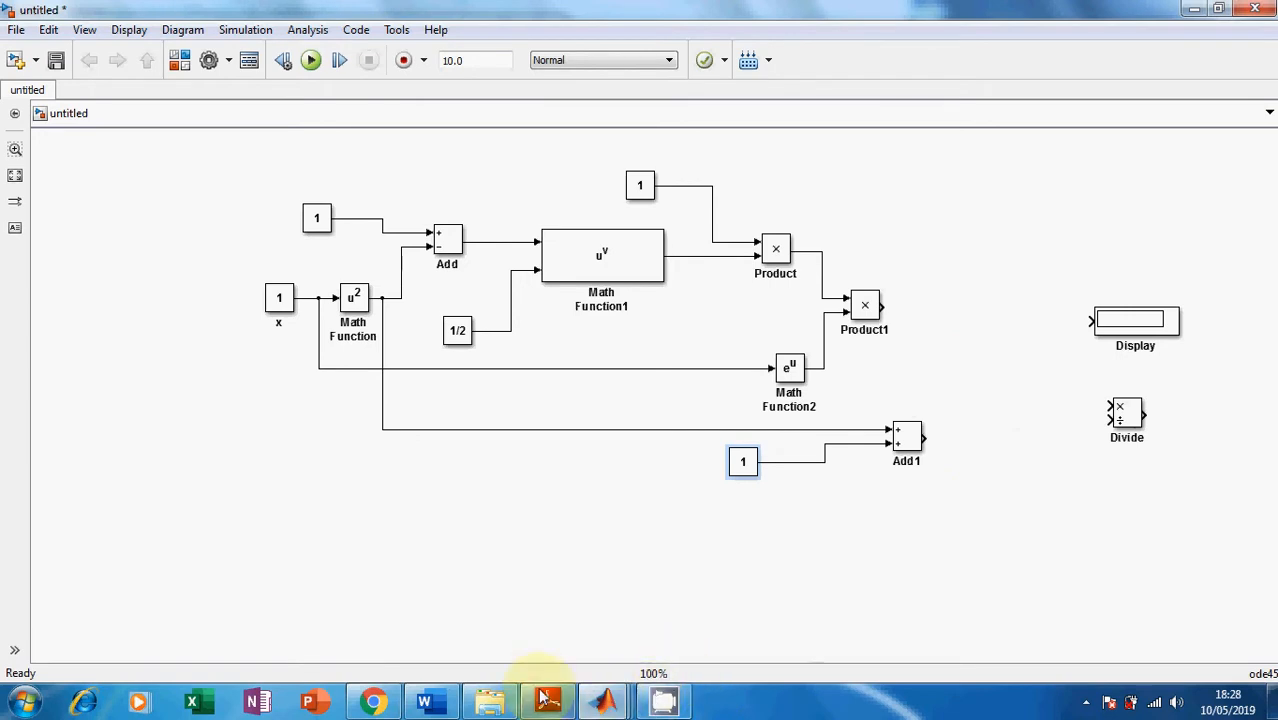
Recheck the equation, then wire the second Product into Divide's × input, the second Add into its ÷ input, and Divide's output into Display.
click(426, 700)
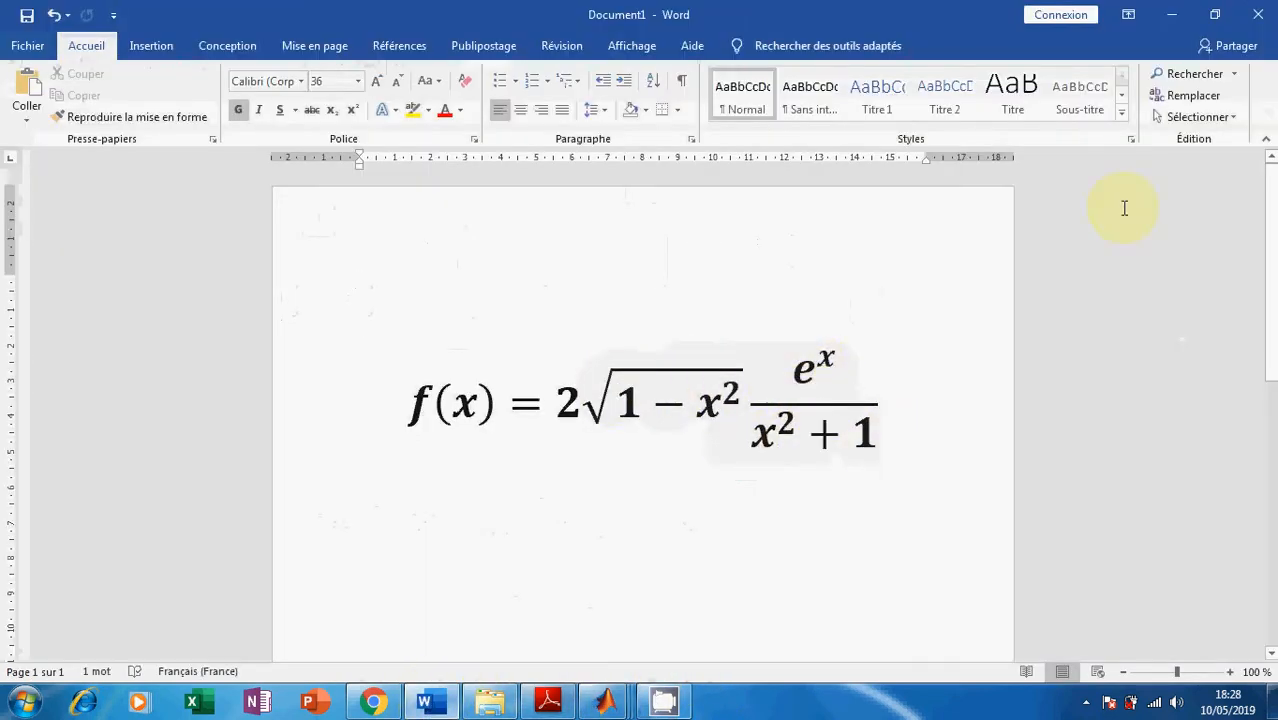
click(1171, 14)
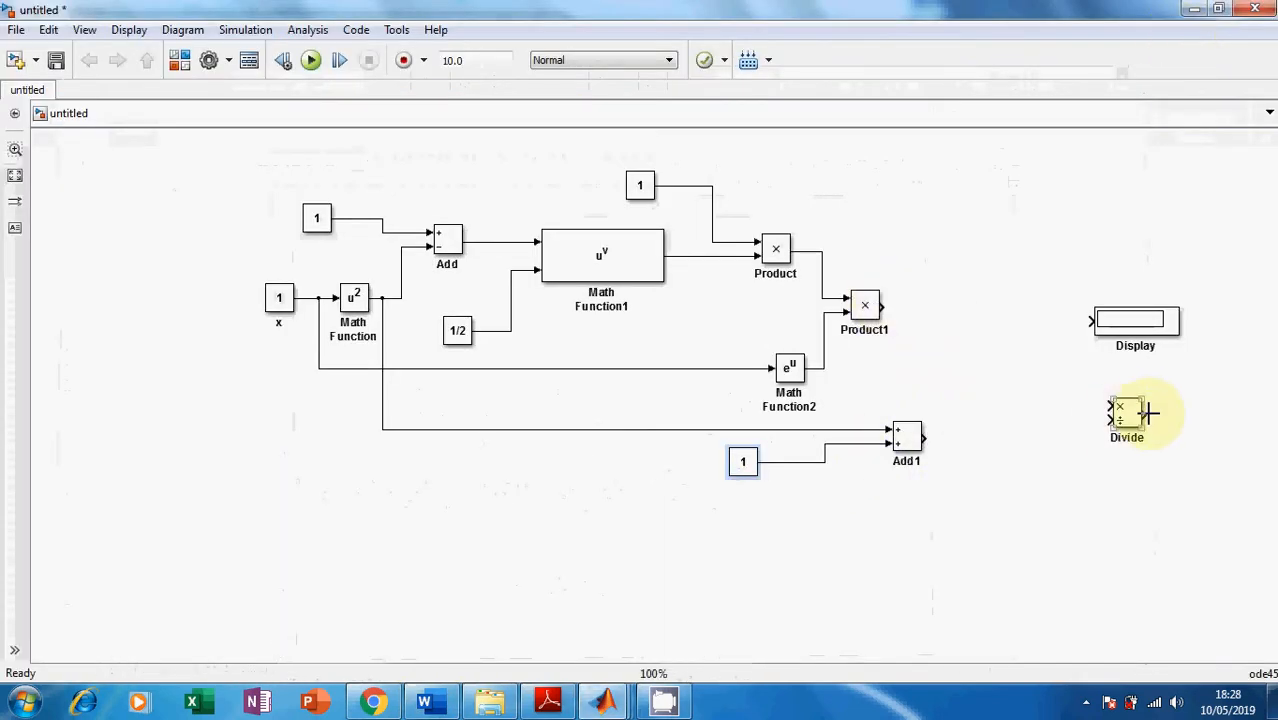
drag(1137, 422, 1003, 361)
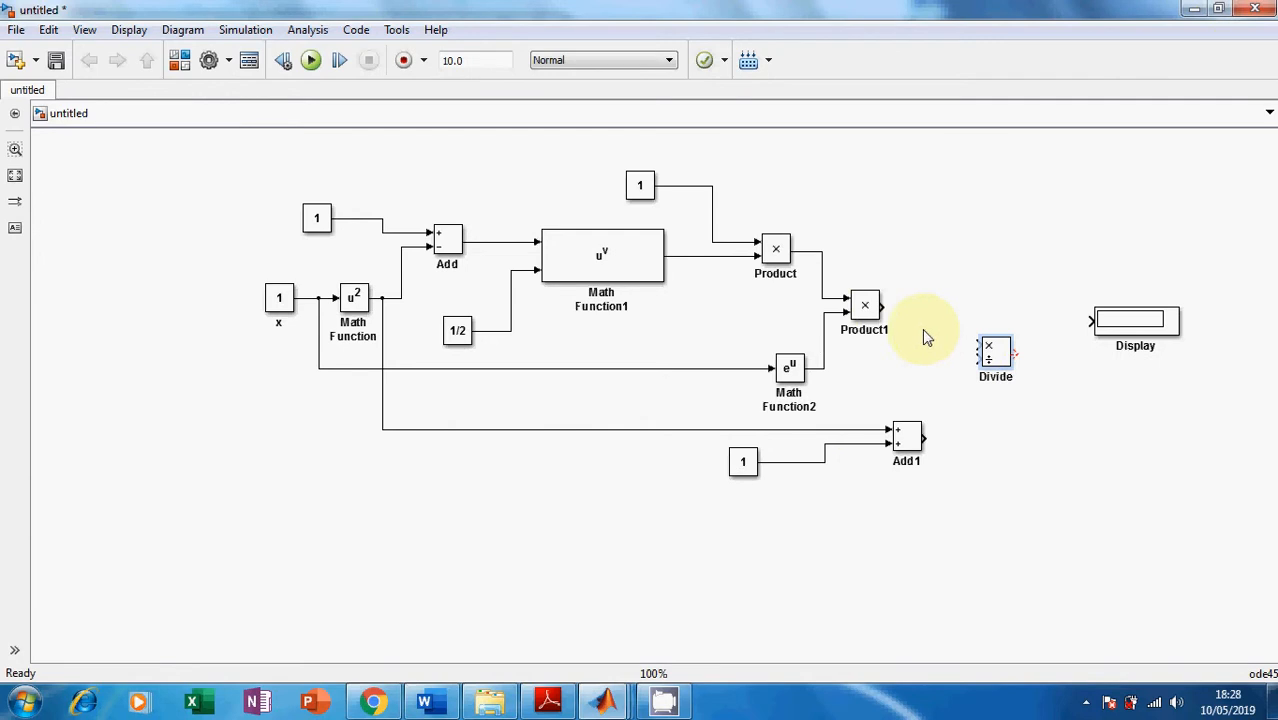
drag(884, 311, 972, 350)
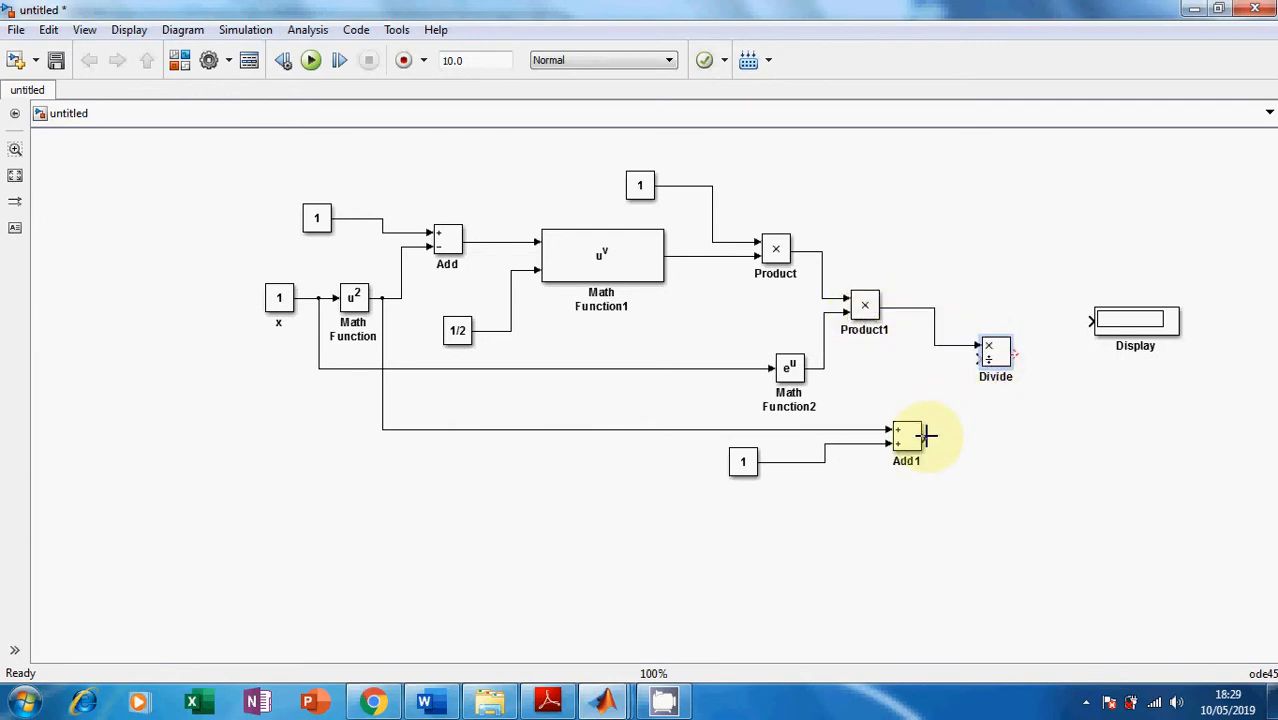
mouse_move(928, 435)
mouse_down()
mouse_move(966, 355)
mouse_move(1090, 321)
mouse_move(1108, 368)
mouse_up()
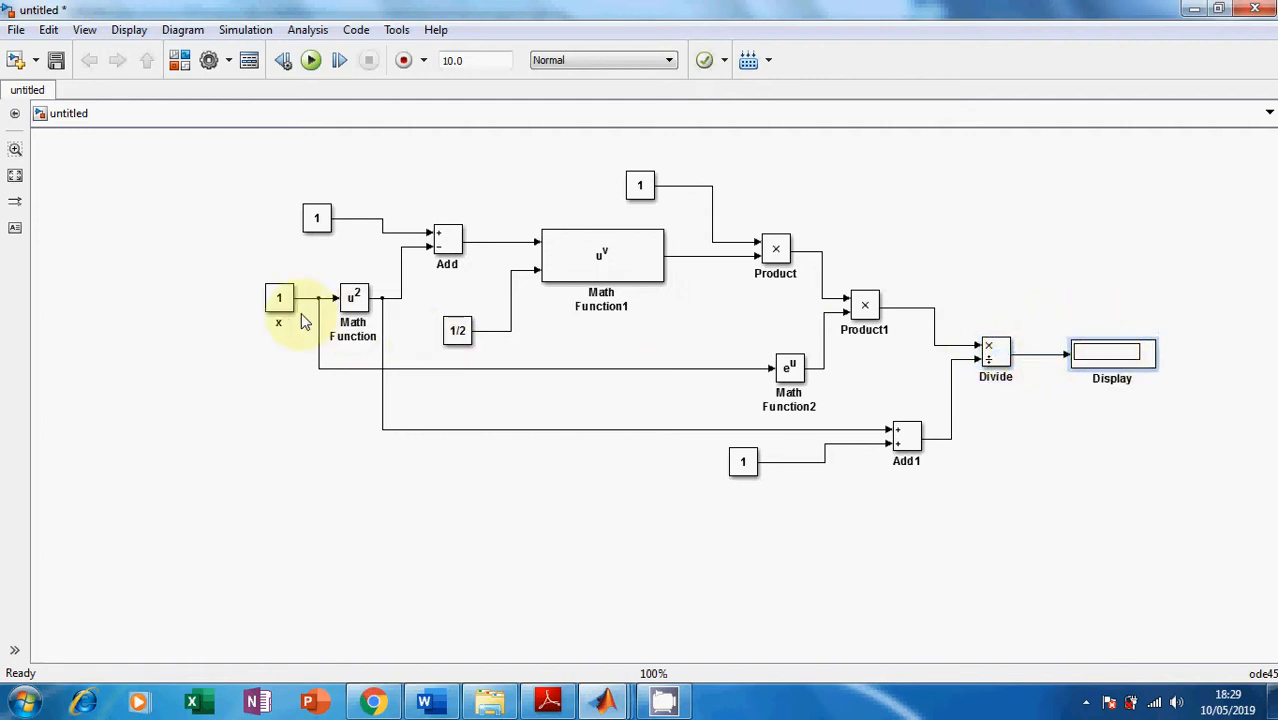
Move the x constant block further left, away from the square block.
drag(267, 304, 128, 299)
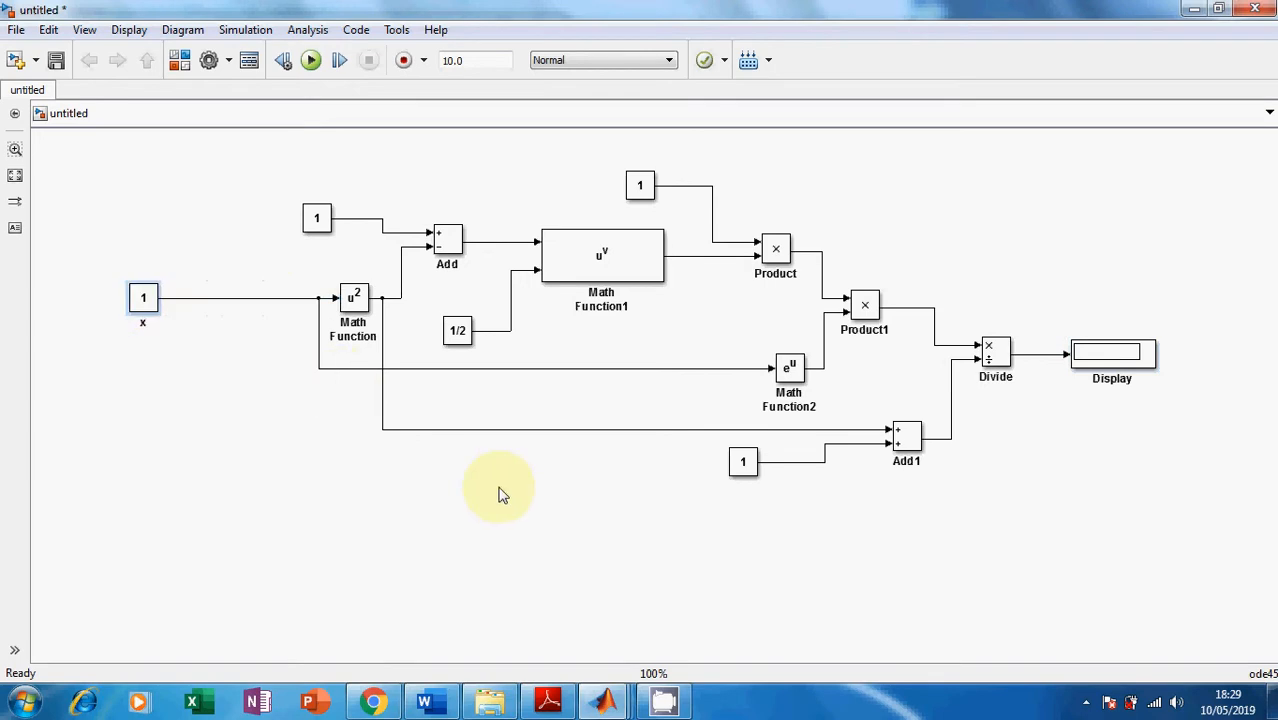
click(455, 498)
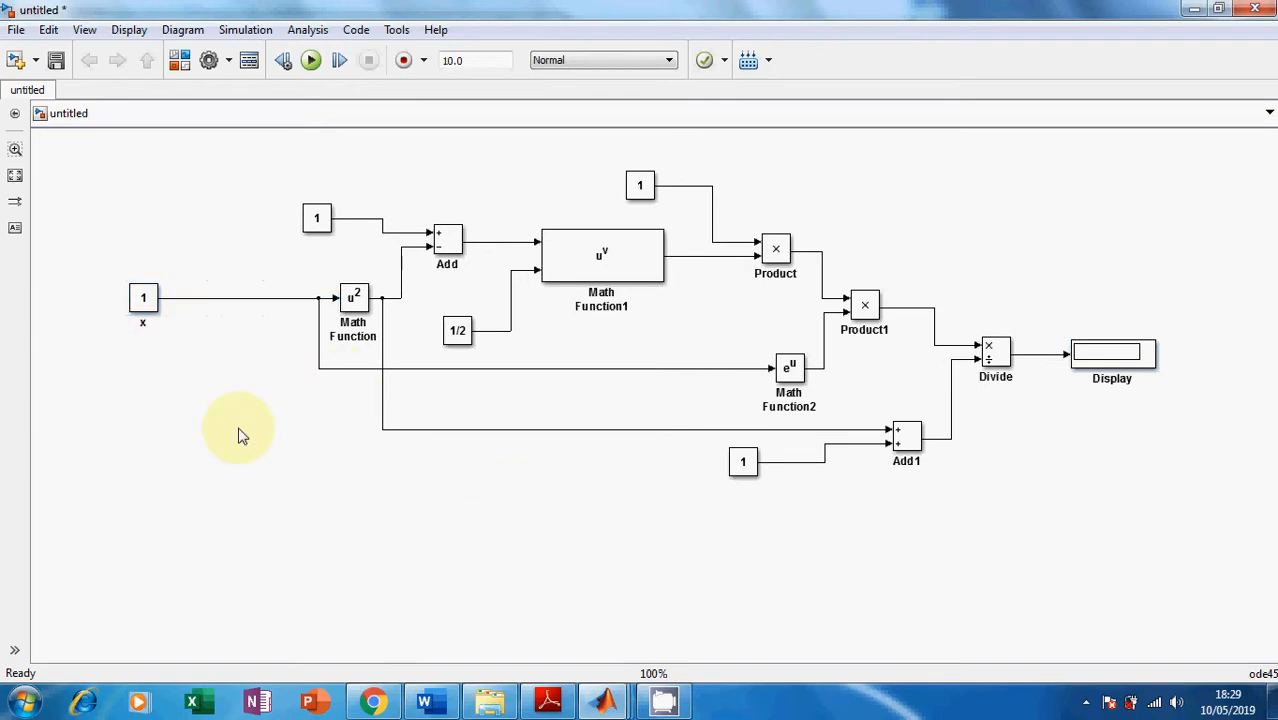
In the Word document, add the domain line "Df=[-1 ;1]" beneath the equation, then return to Simulink.
click(426, 700)
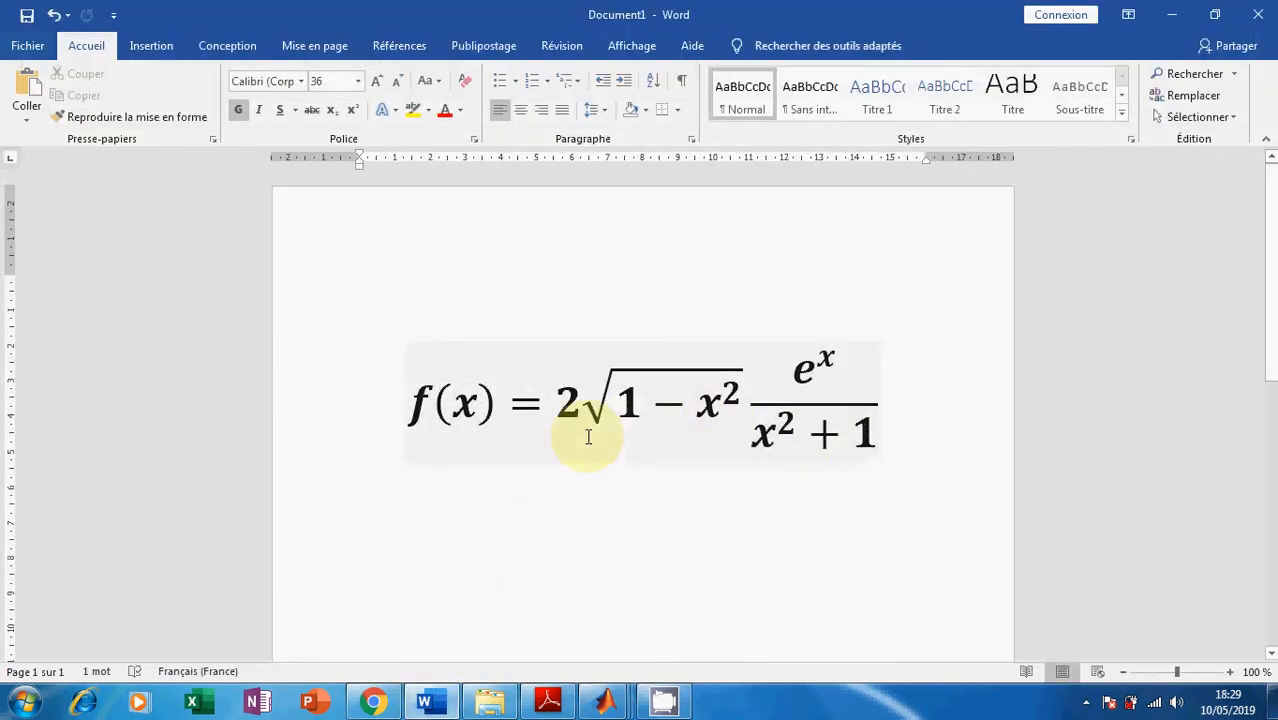
click(896, 428)
key(Return)
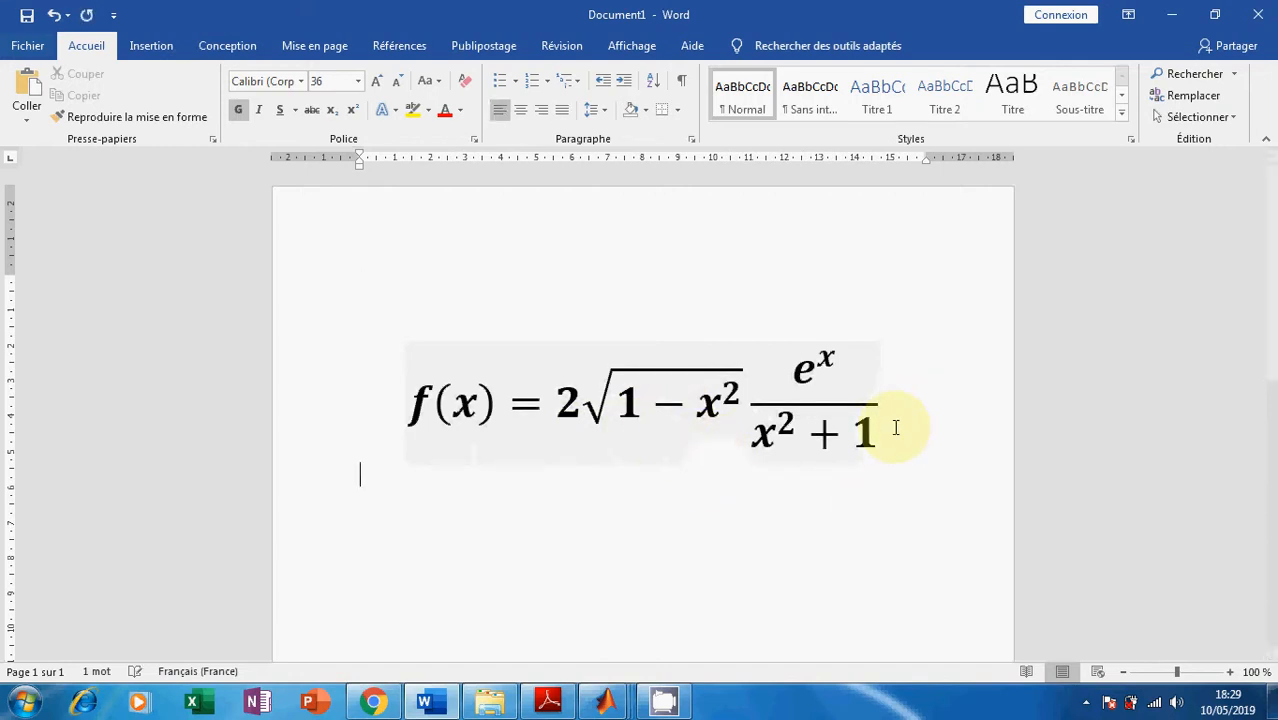
text(Df=[-1 ;1)
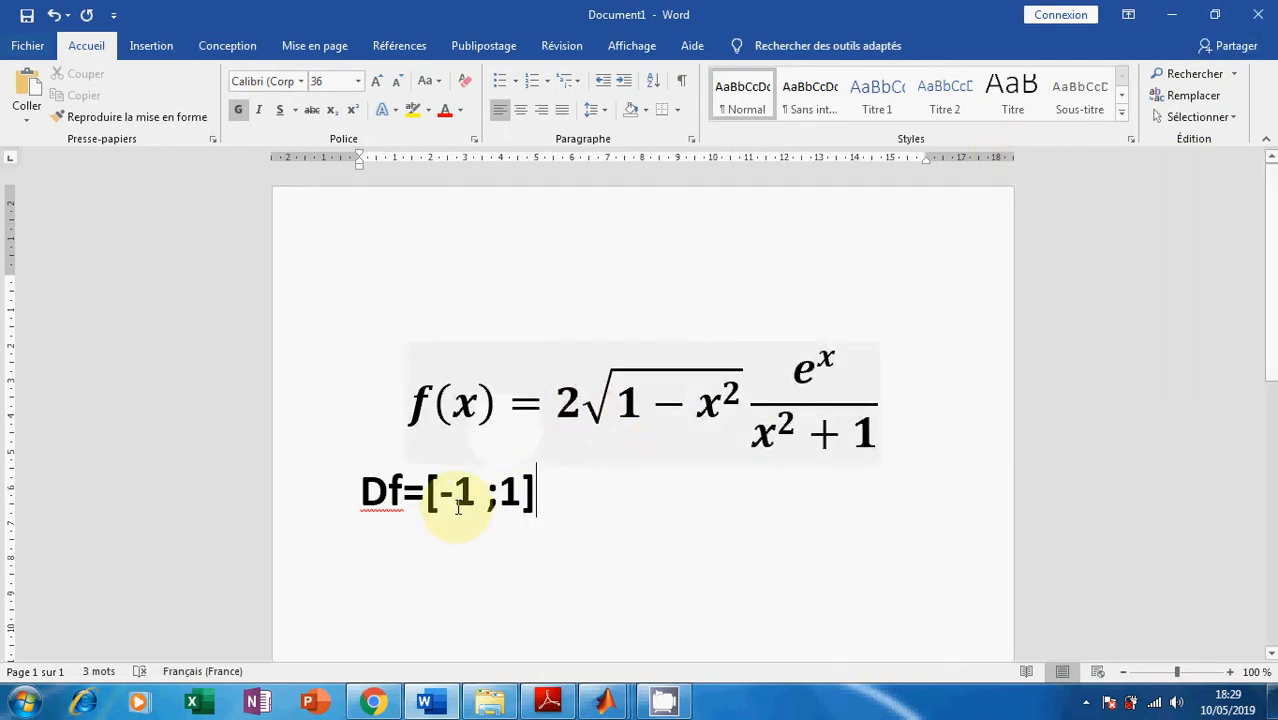
key(ctrl+z)
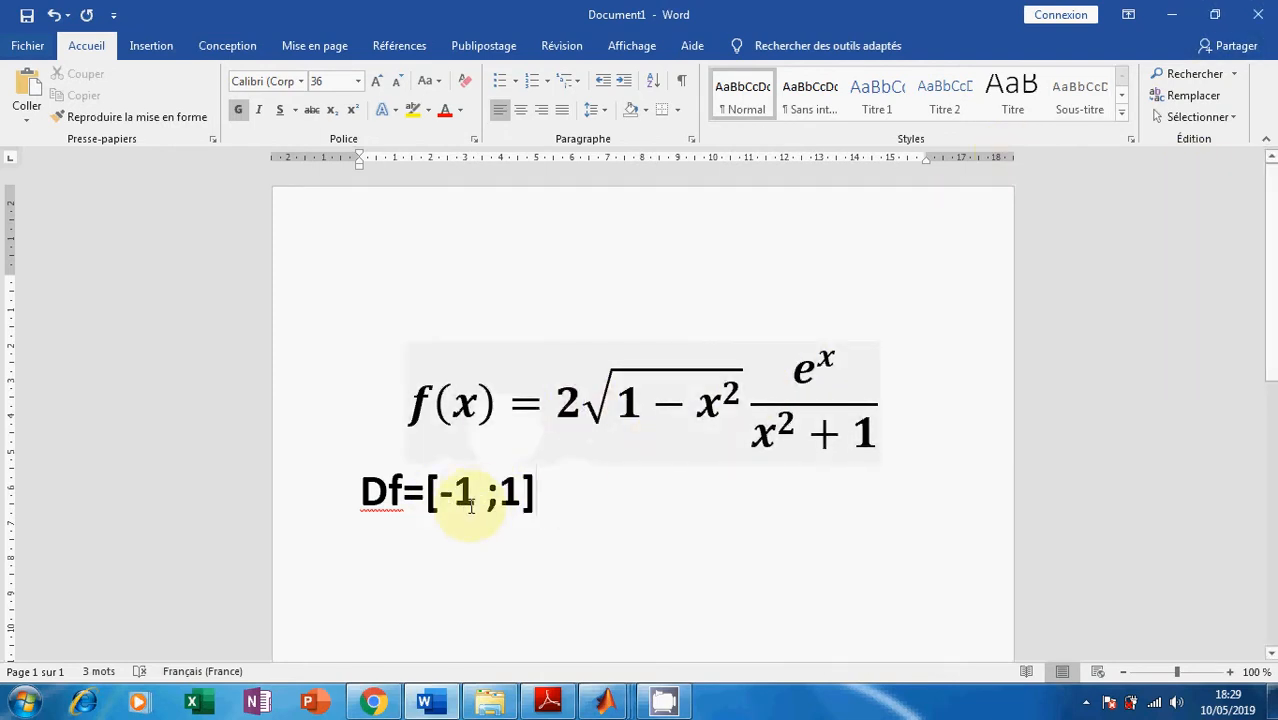
click(1180, 14)
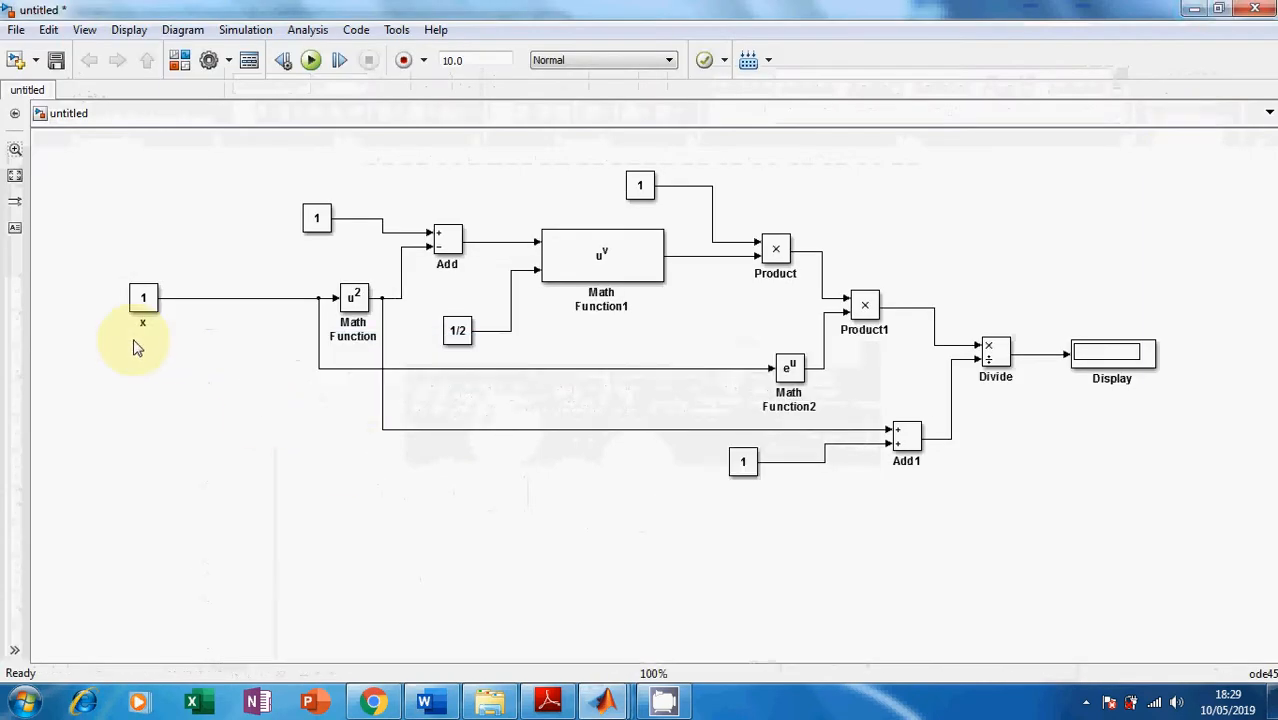
Check the x block's parameters and the equation in Word, then run the simulation with x at 1.
double_click(145, 297)
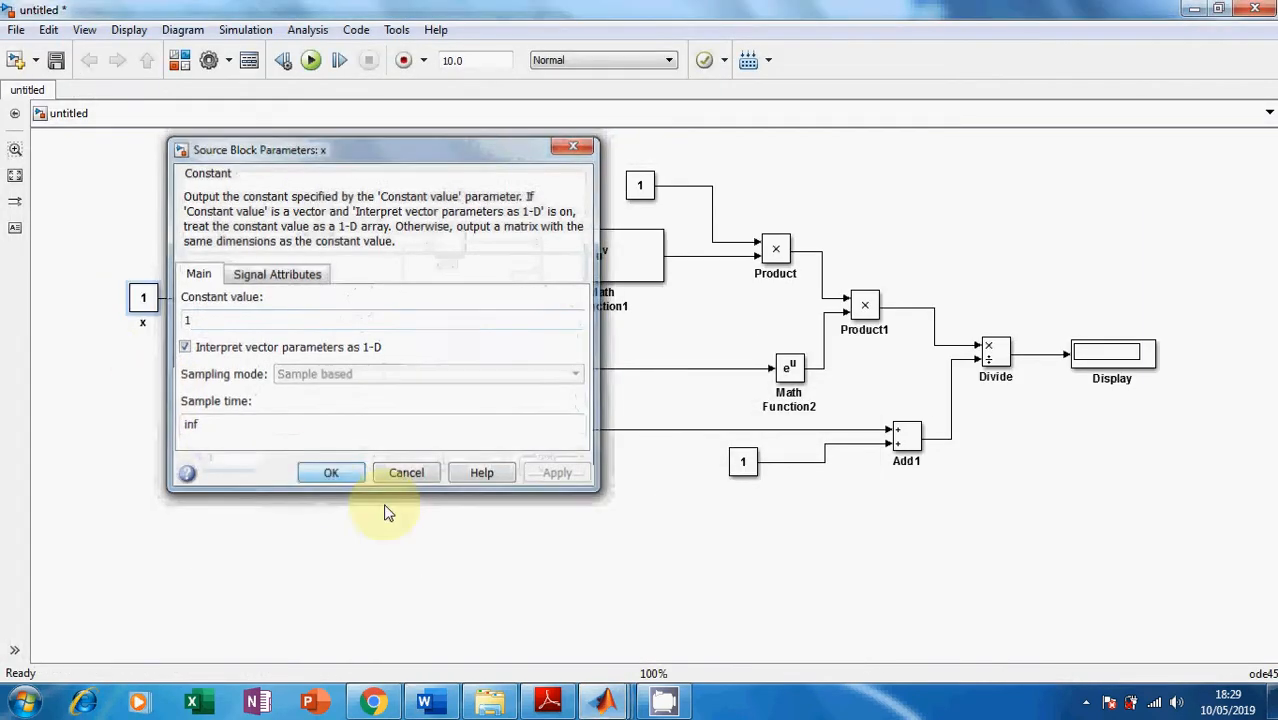
click(406, 472)
click(424, 701)
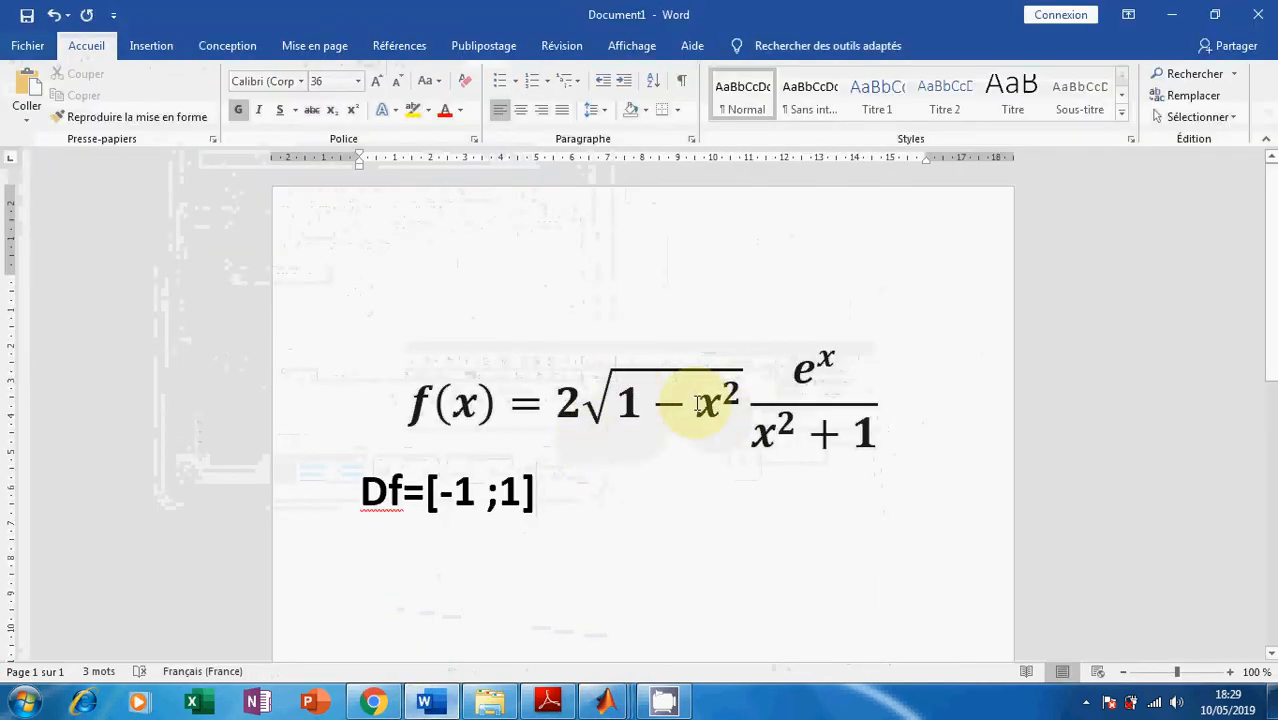
click(1171, 14)
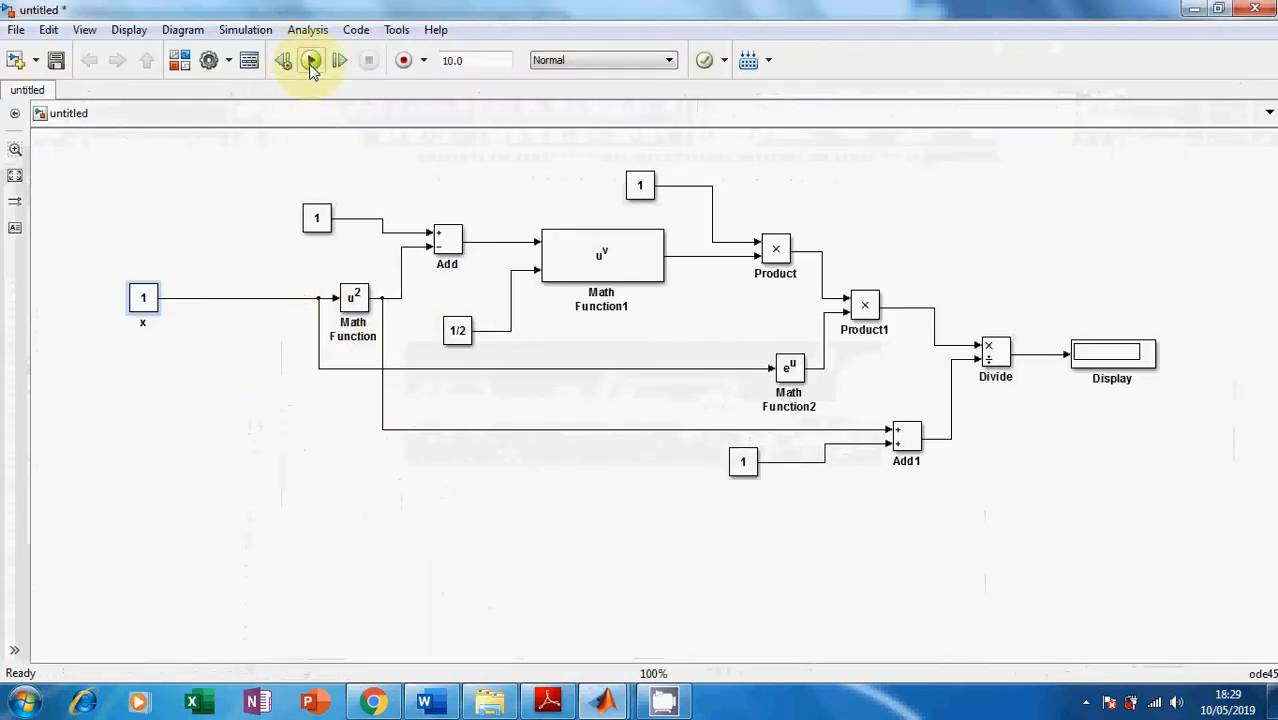
click(312, 61)
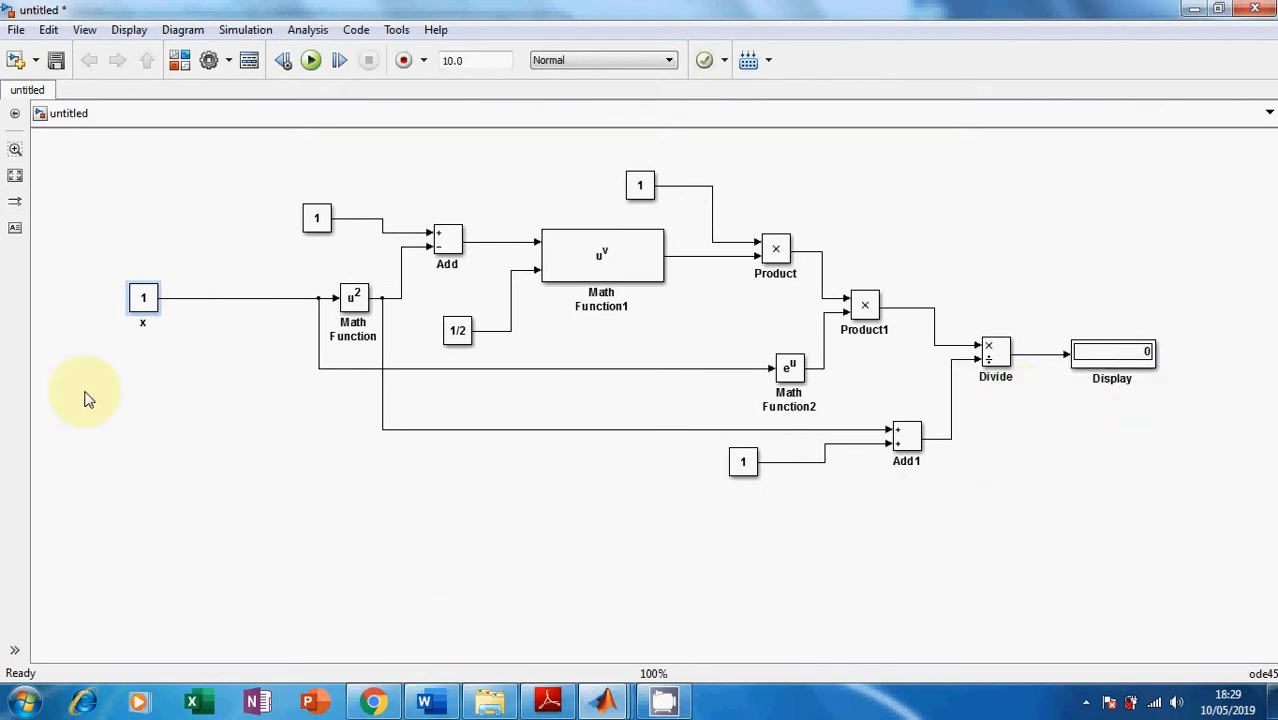
Set the x constant's value to 0.5 and run the simulation.
double_click(142, 305)
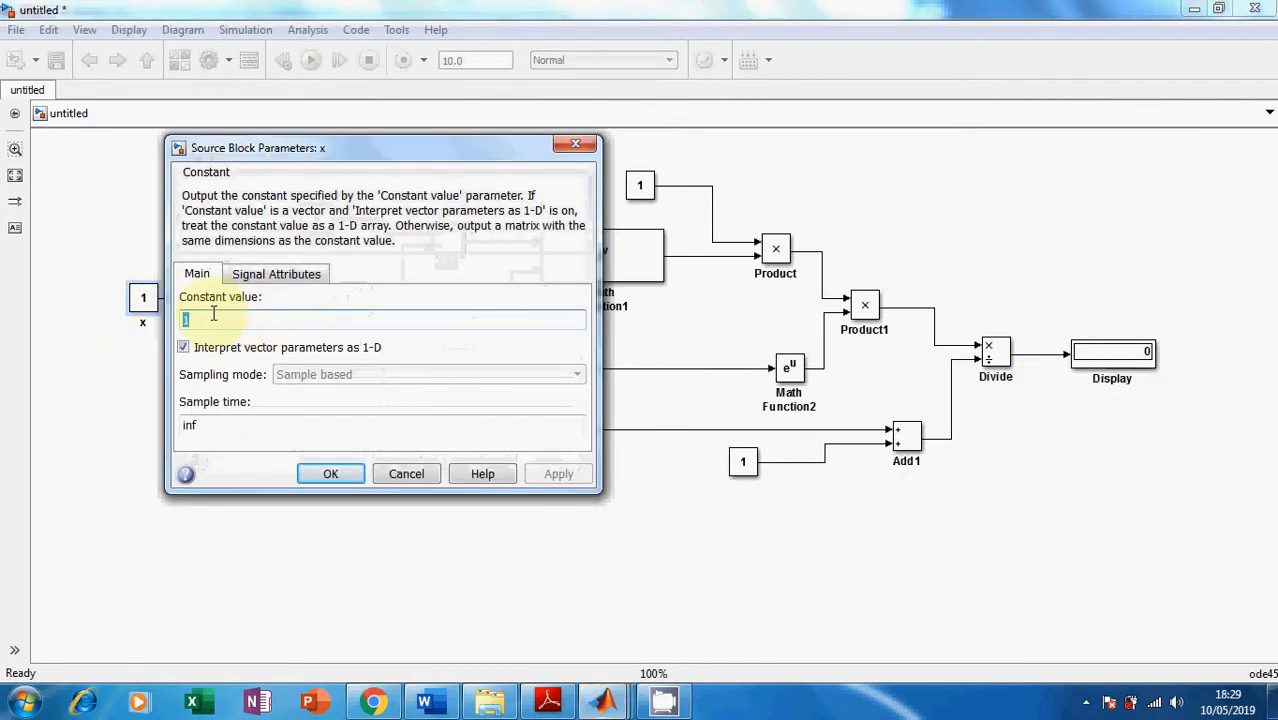
text(0.)
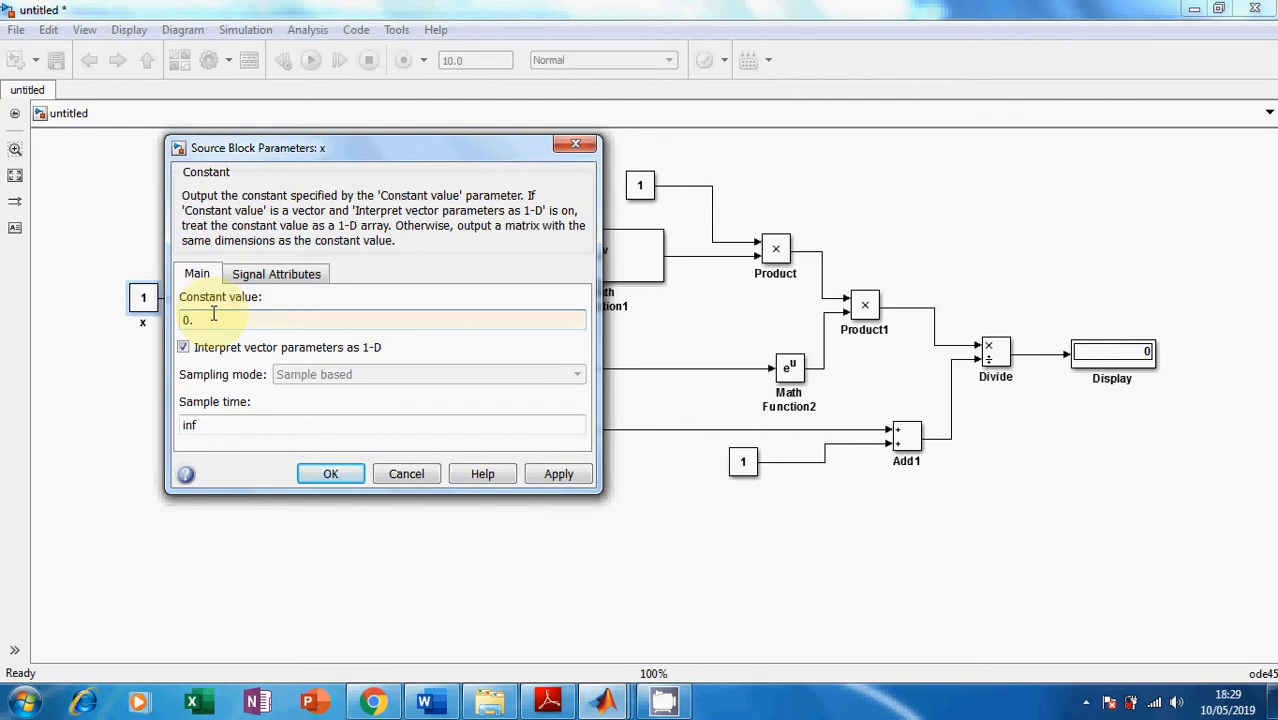
text(5)
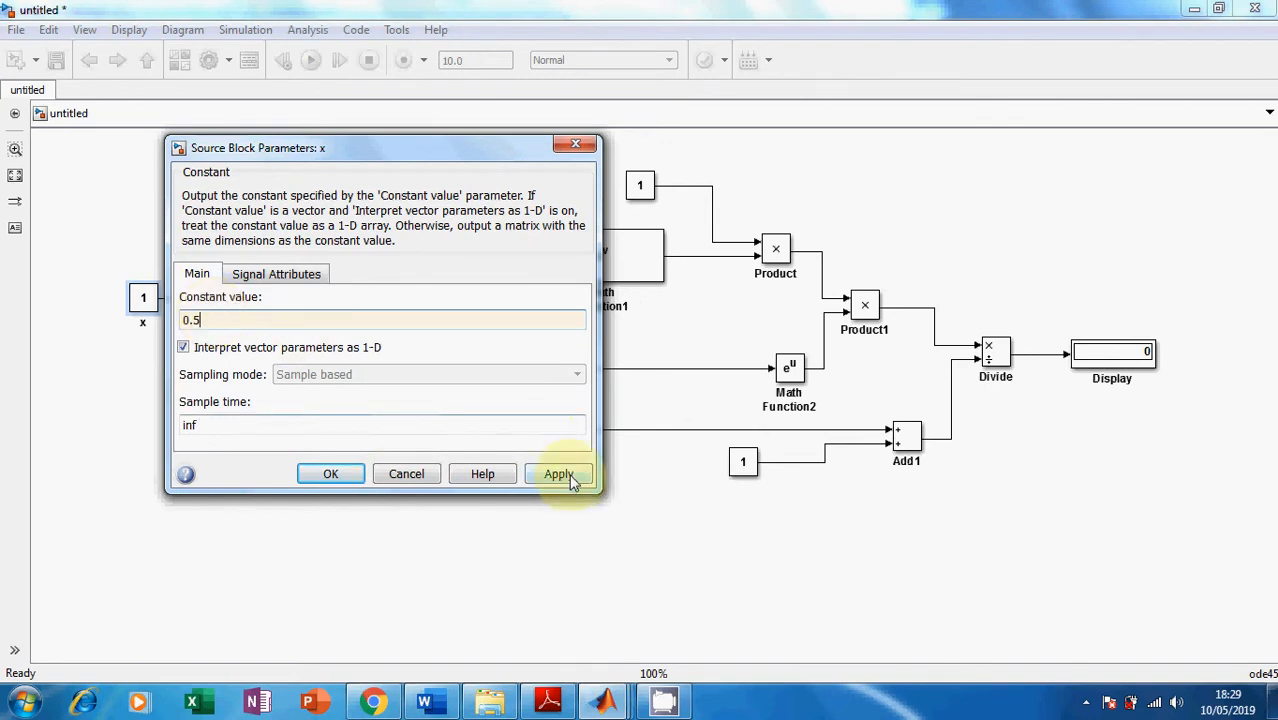
click(558, 474)
click(330, 474)
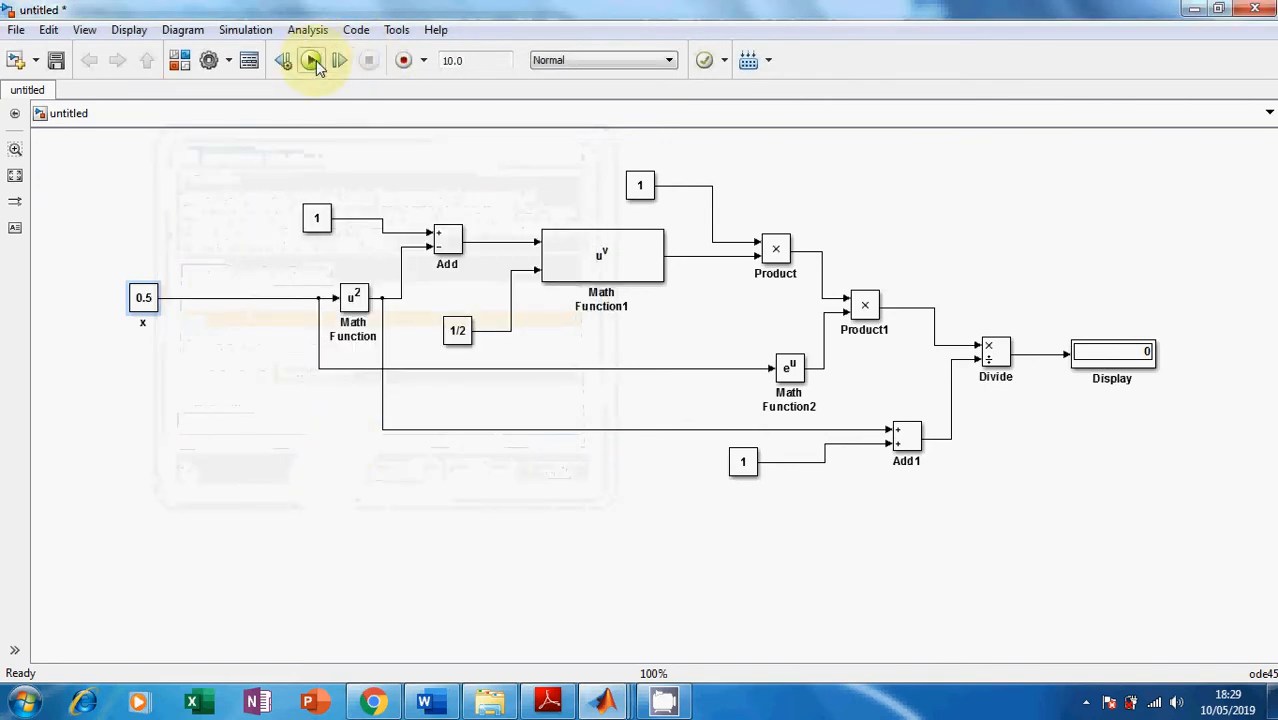
click(312, 60)
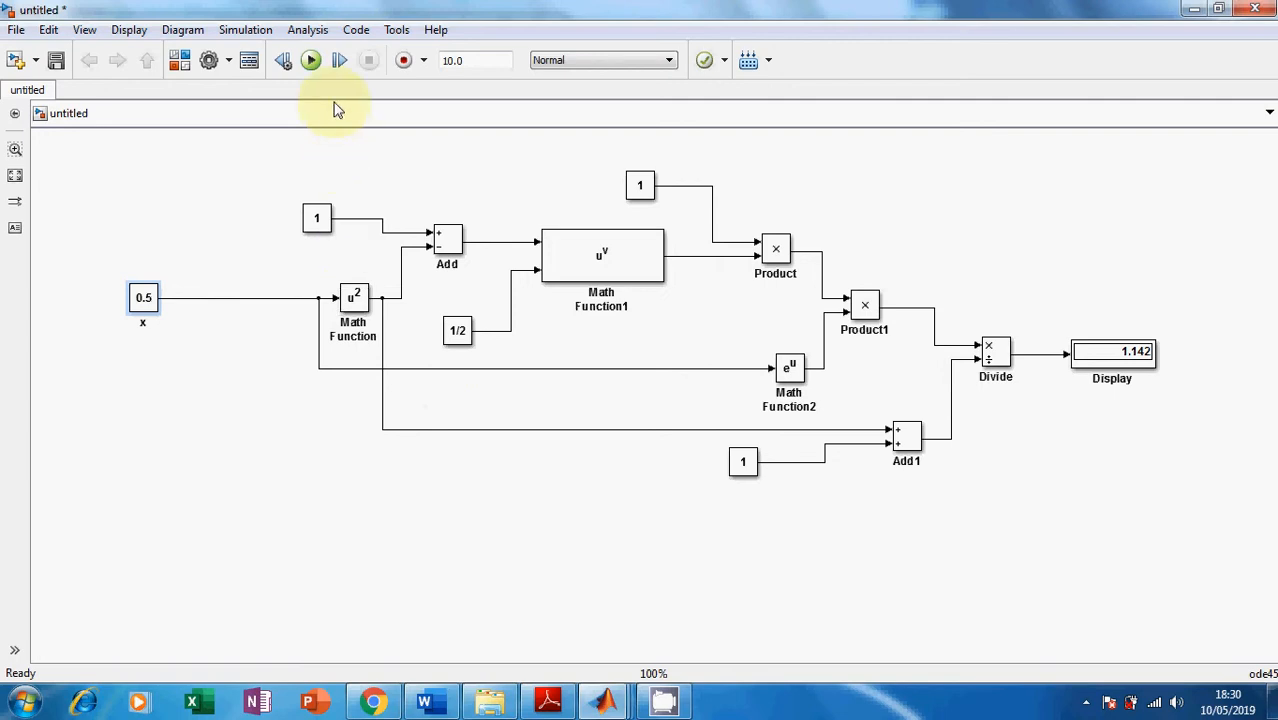
Set the x constant's value to 0 and run the simulation again.
double_click(147, 311)
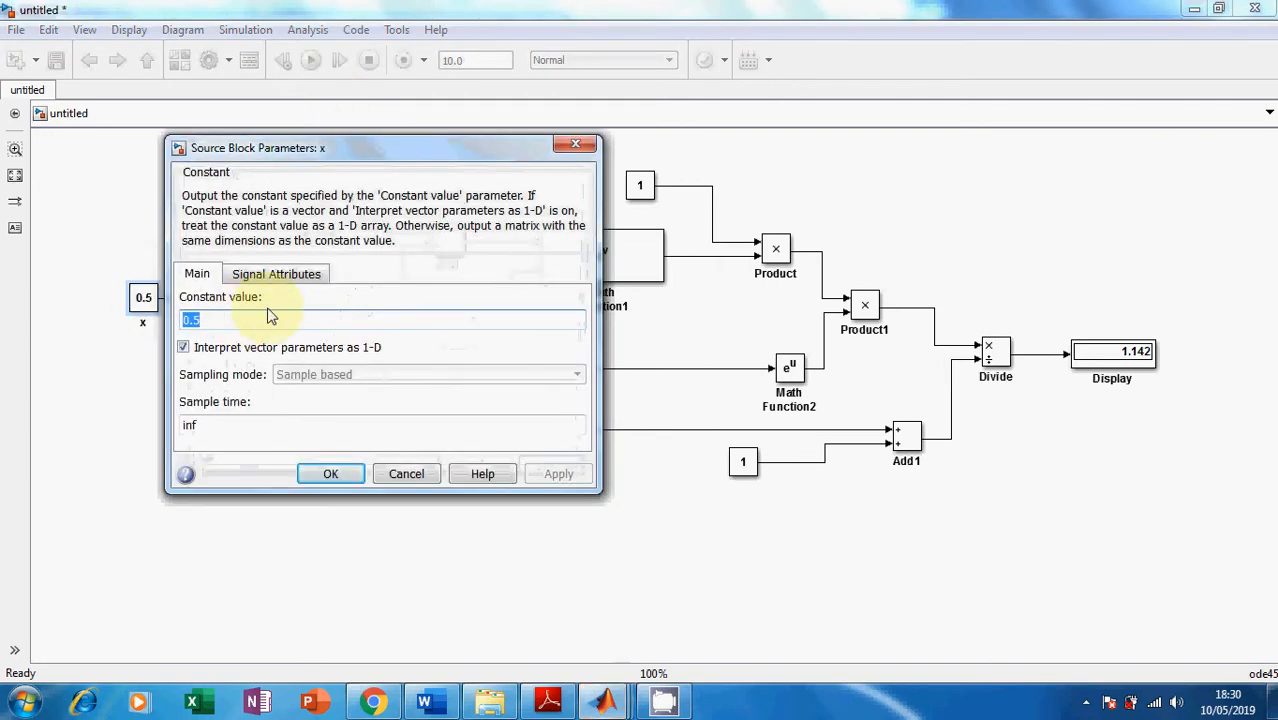
text(0)
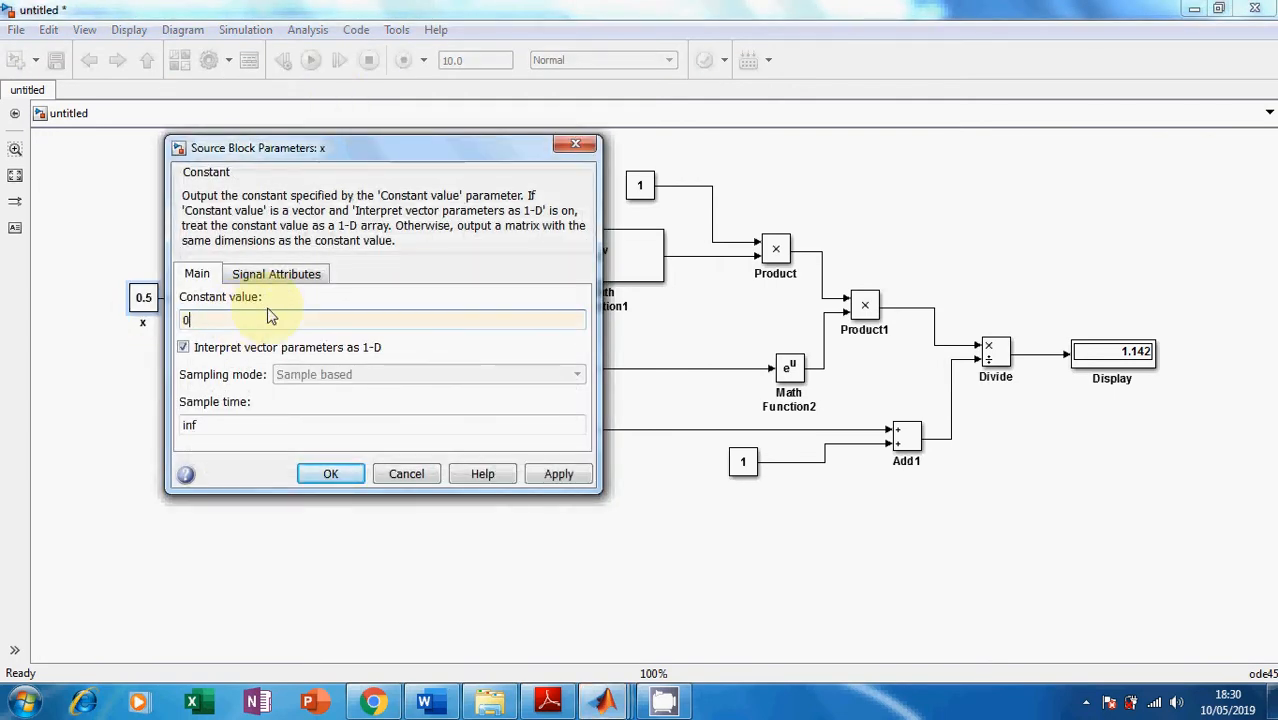
click(561, 475)
click(340, 474)
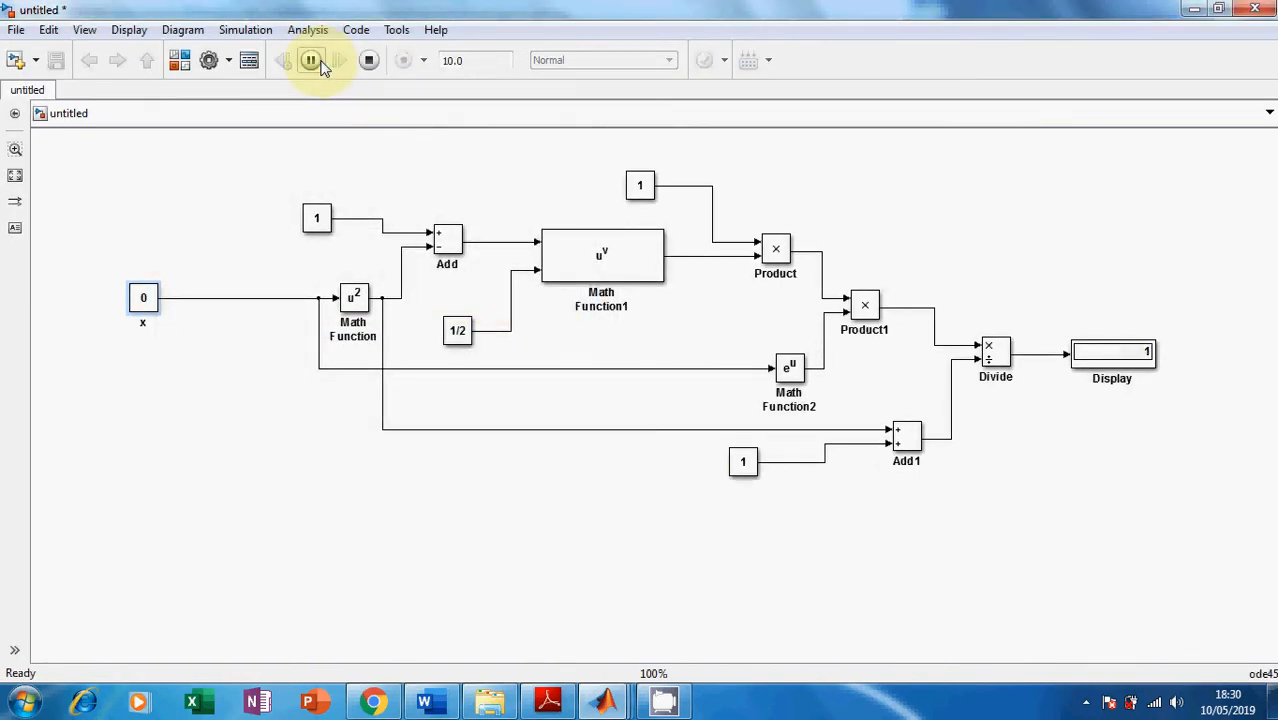
click(311, 61)
Switch to Word to compare the equation's constants with the block diagram, then return to Simulink.
click(452, 708)
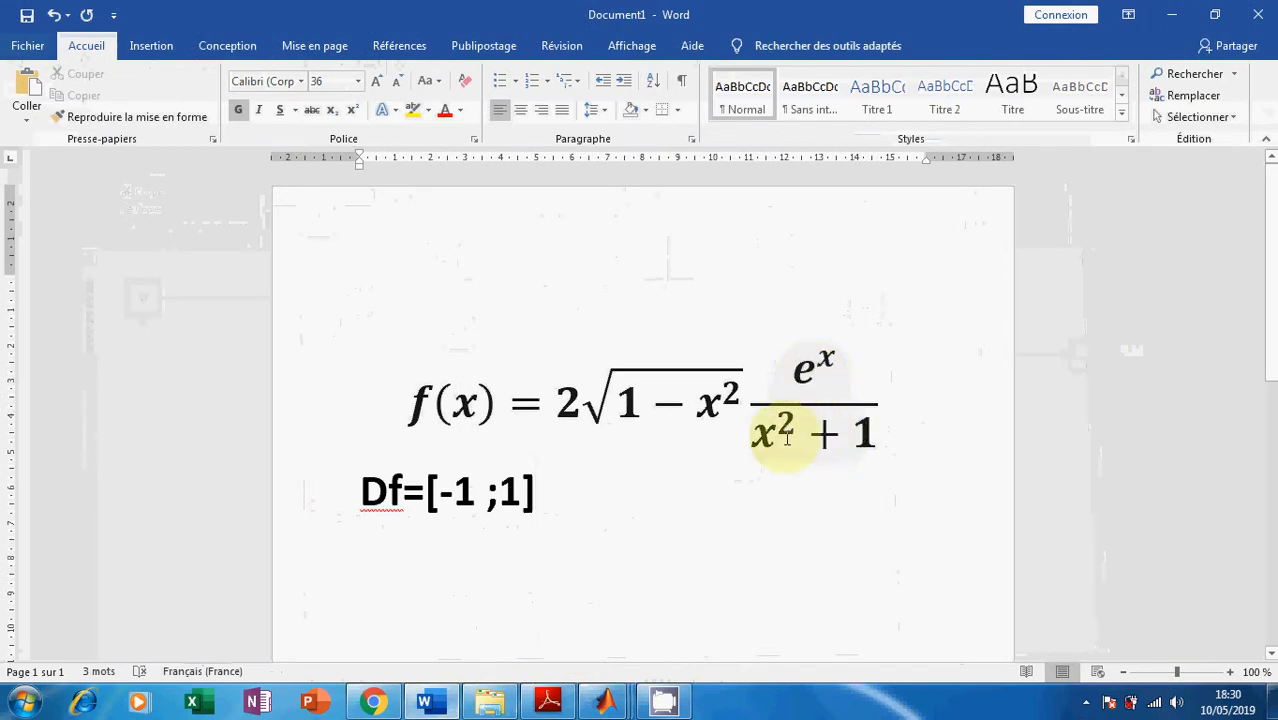
click(710, 401)
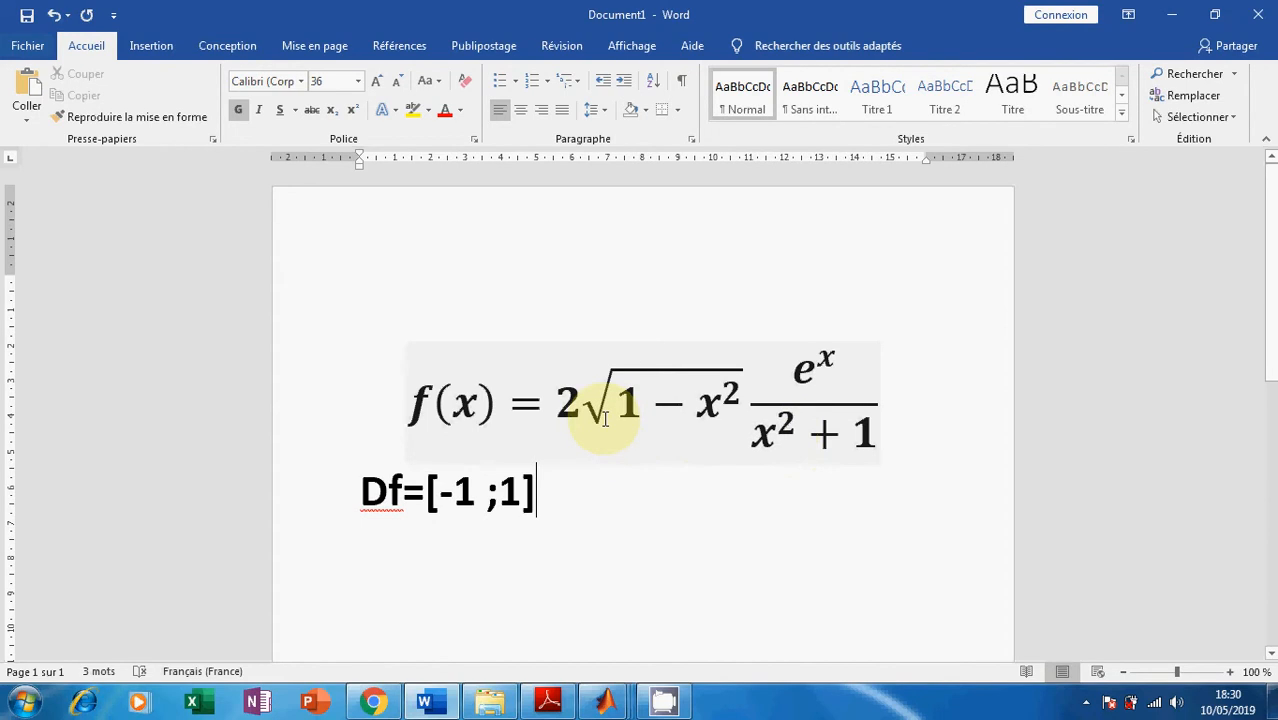
click(1181, 19)
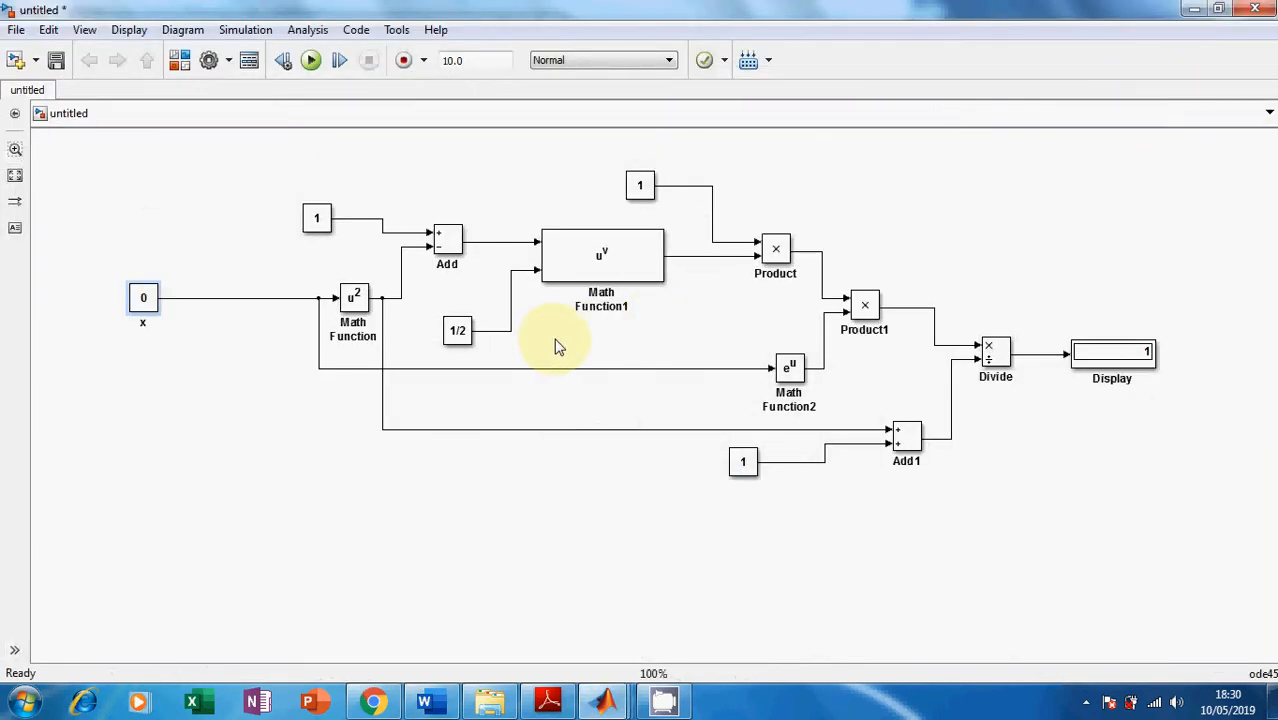
Set the constant feeding the first Add block's + input to 2 and run the simulation.
click(318, 226)
double_click(317, 224)
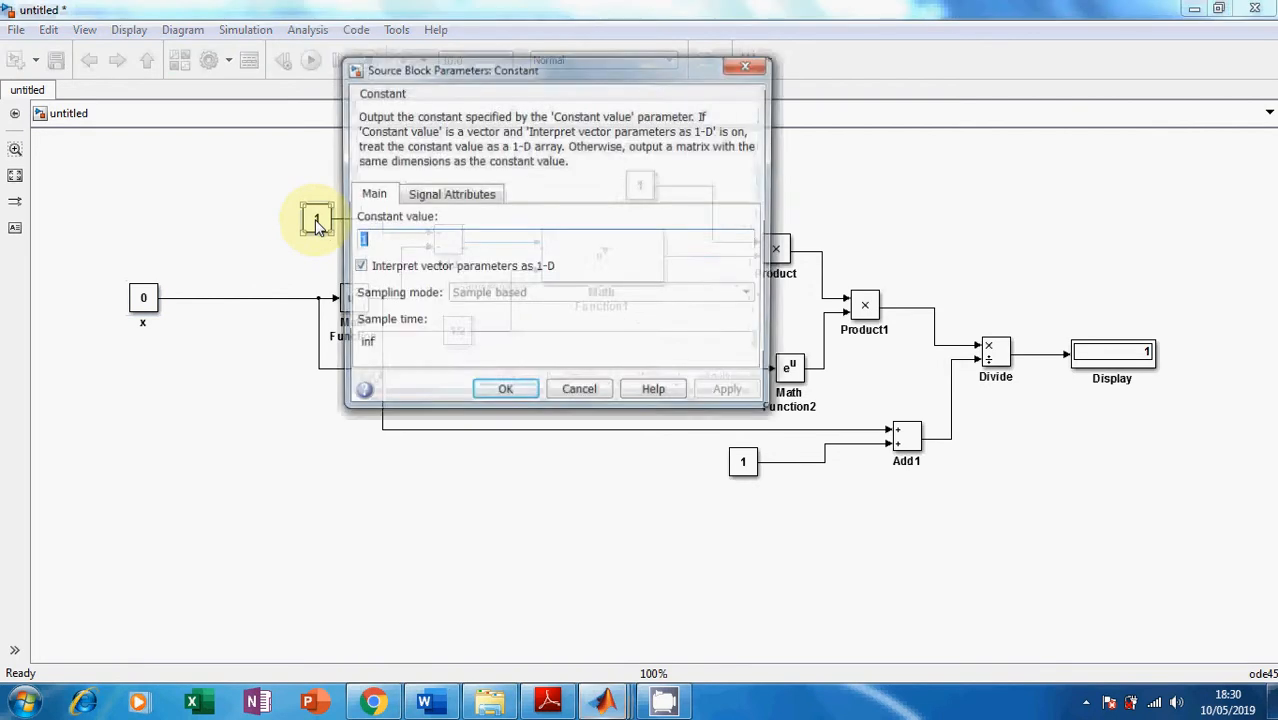
text(2)
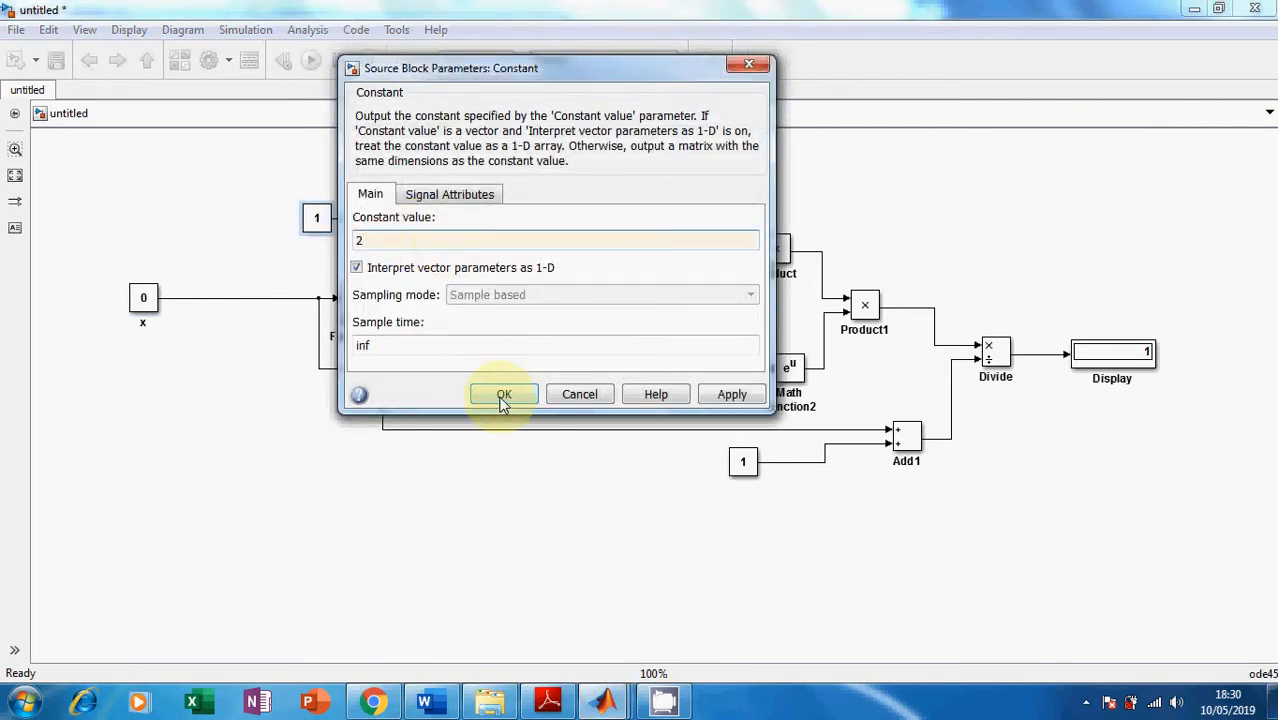
click(504, 394)
click(311, 60)
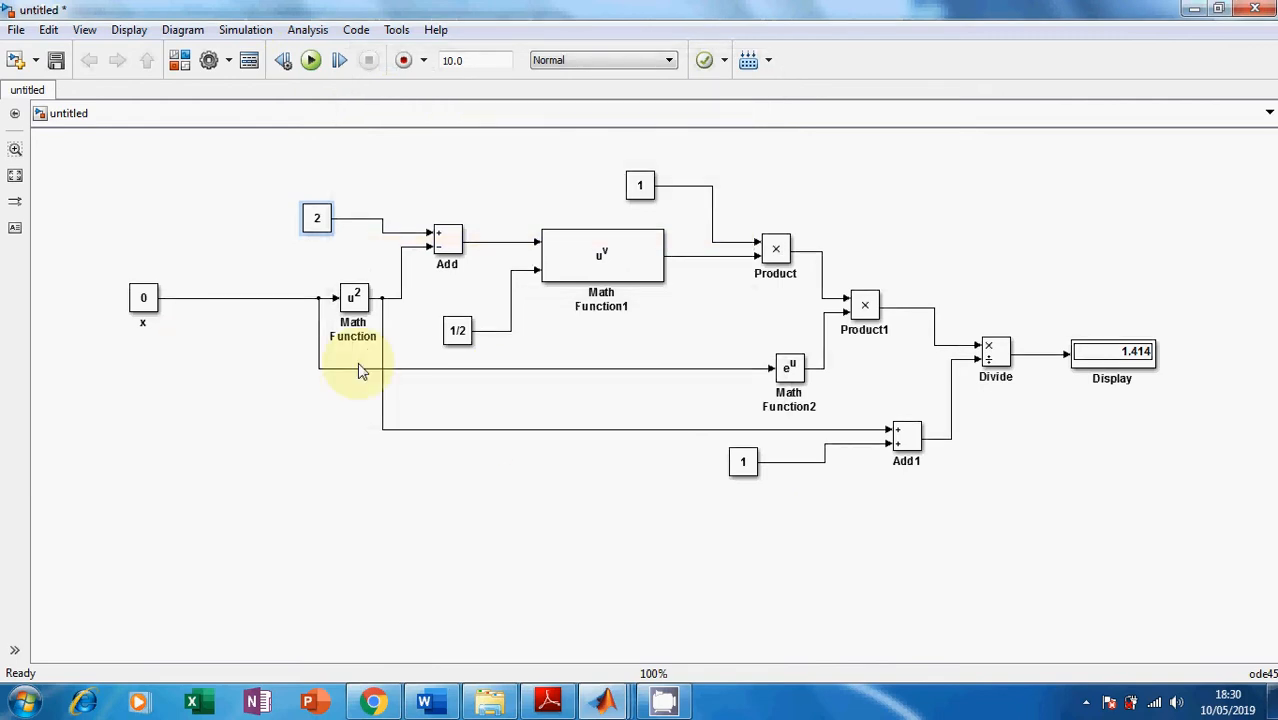
Set the x constant's value to 0.5.
double_click(139, 299)
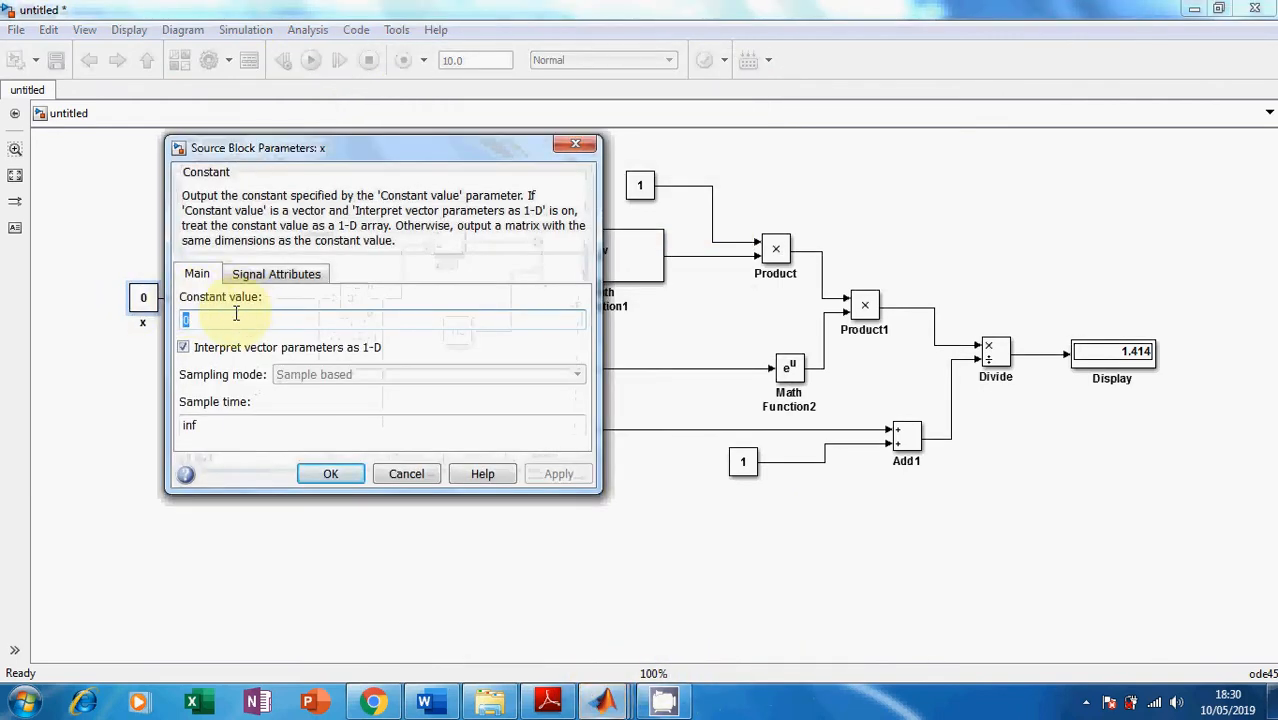
text(0.5)
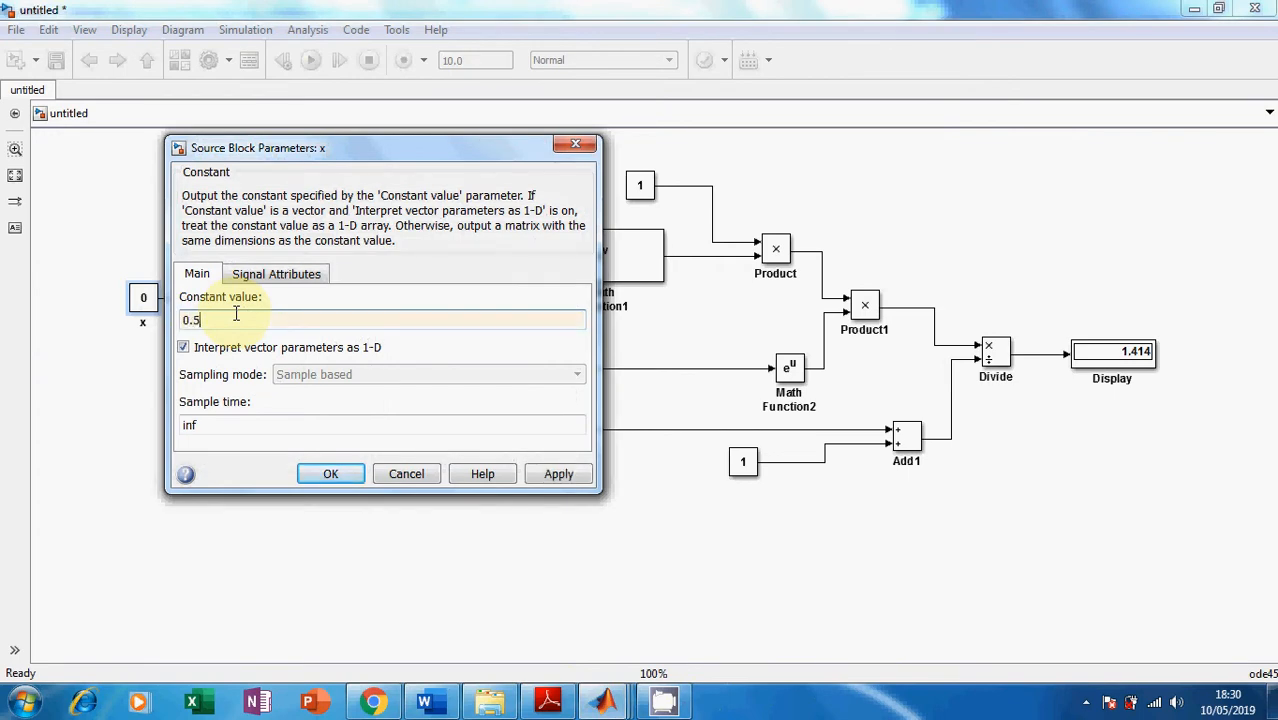
key(Return)
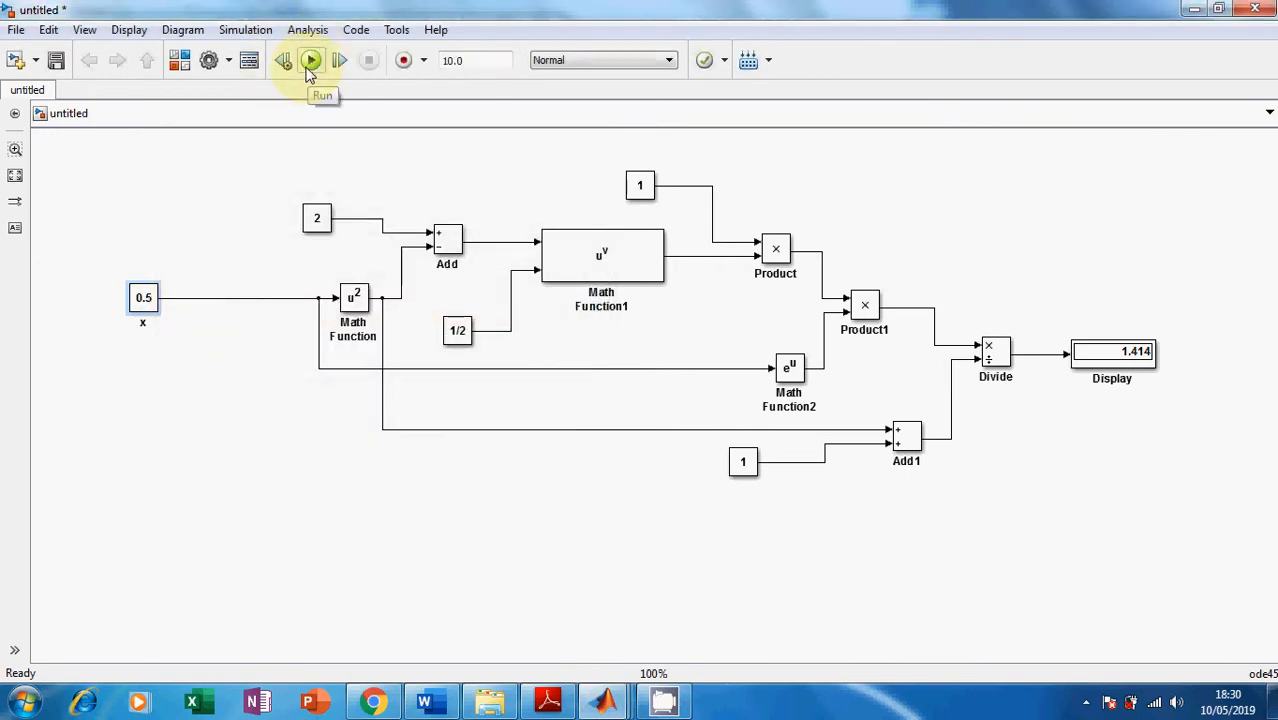
Restore the constant feeding the first Add block's + input to 1.
double_click(317, 218)
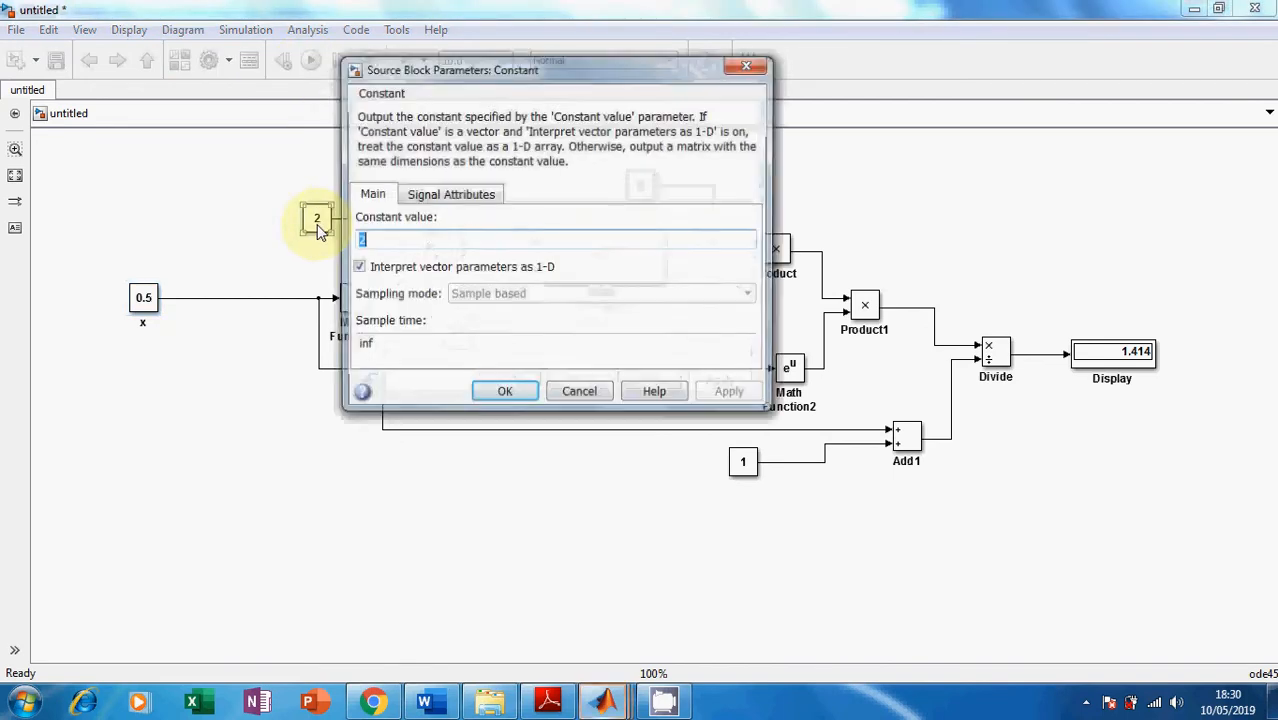
text(1)
click(504, 394)
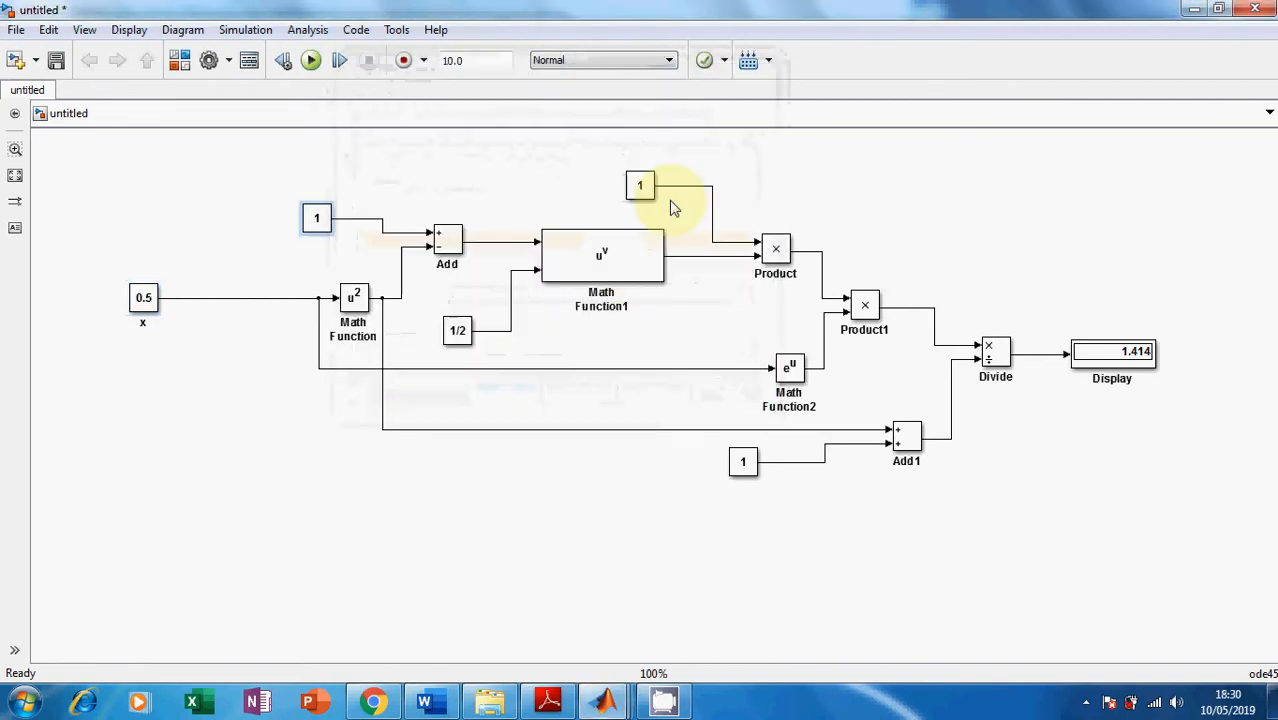
Set the constant feeding the first Product block to 2 and run the simulation.
double_click(636, 188)
text(2)
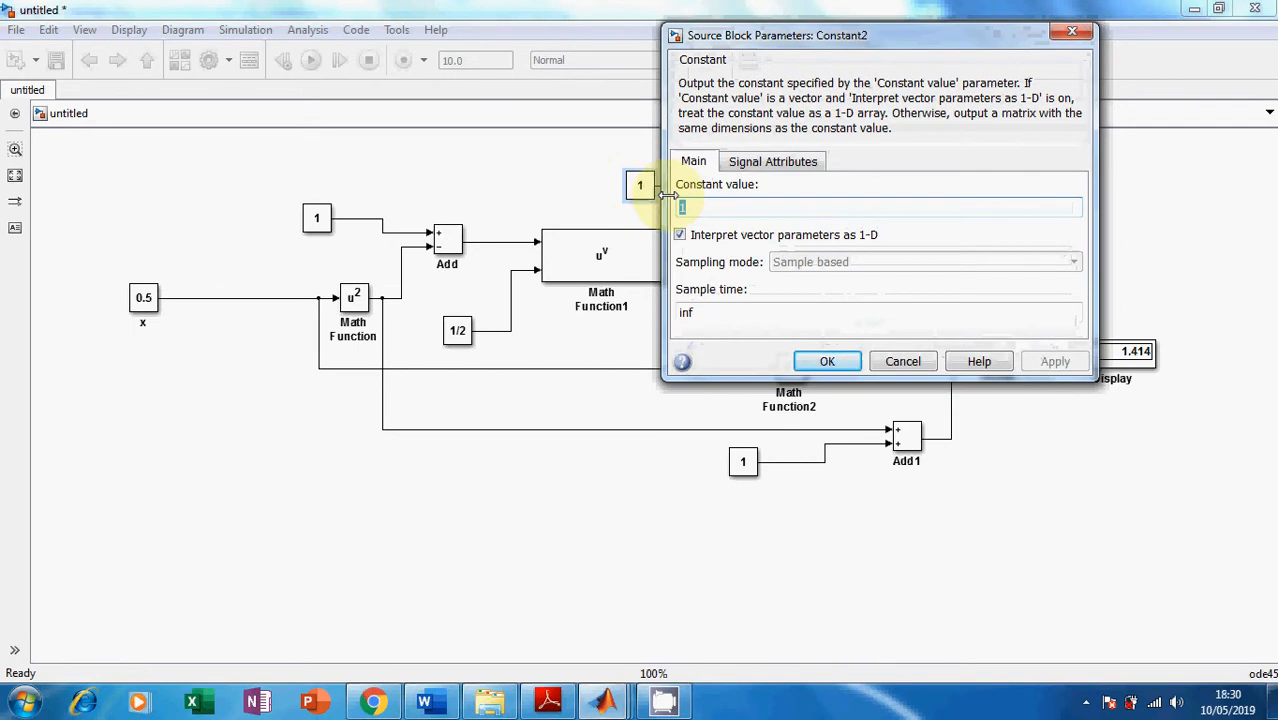
click(827, 362)
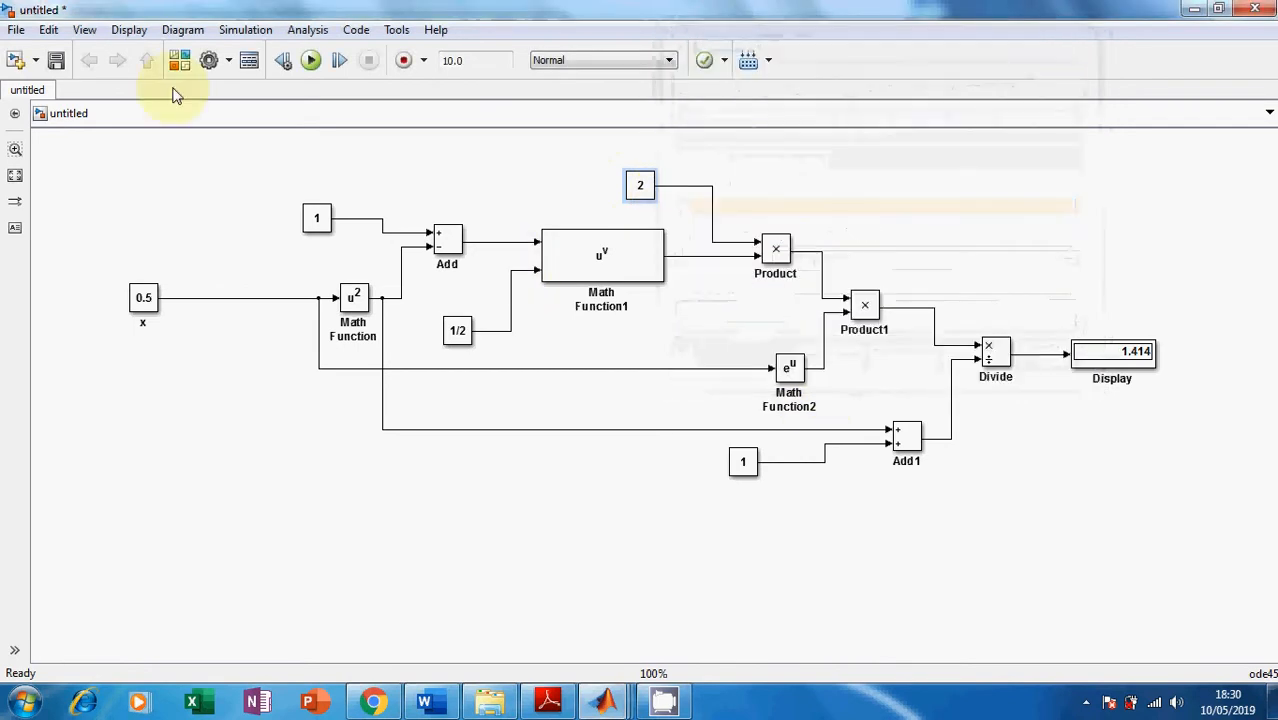
click(312, 62)
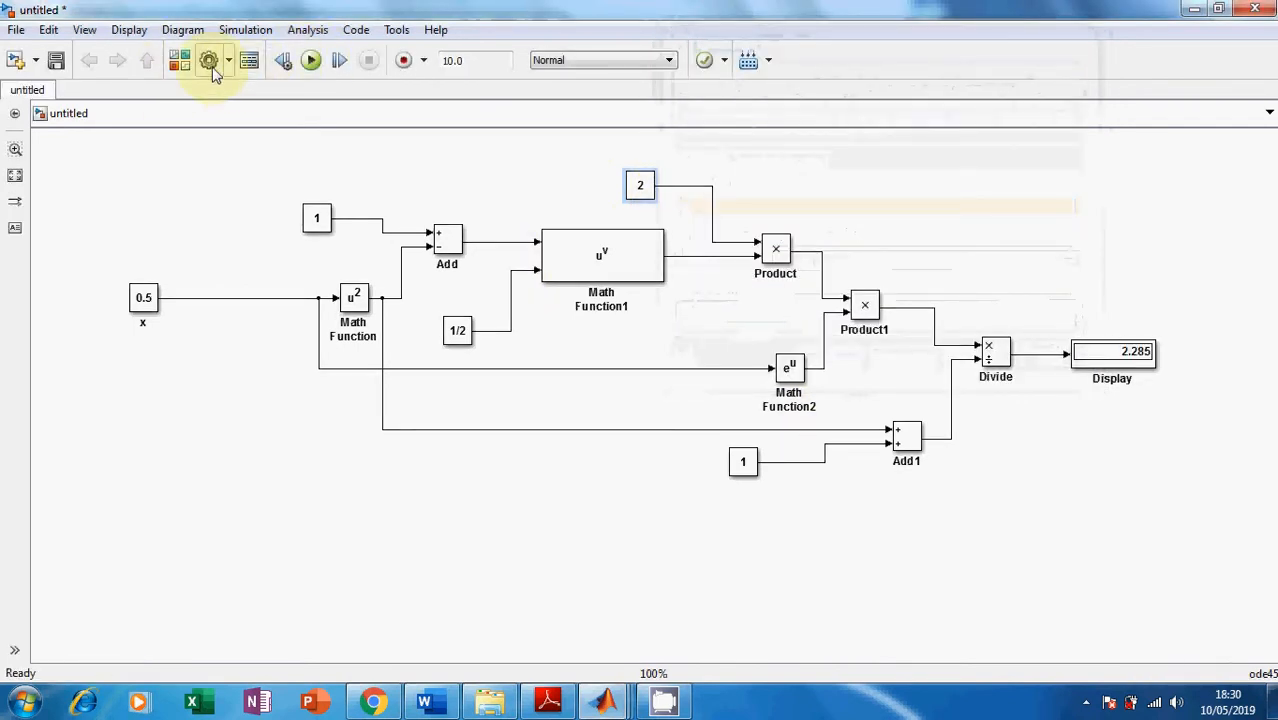
Set the x constant's value to 0, run the simulation, and go back to the equation in Word.
double_click(143, 297)
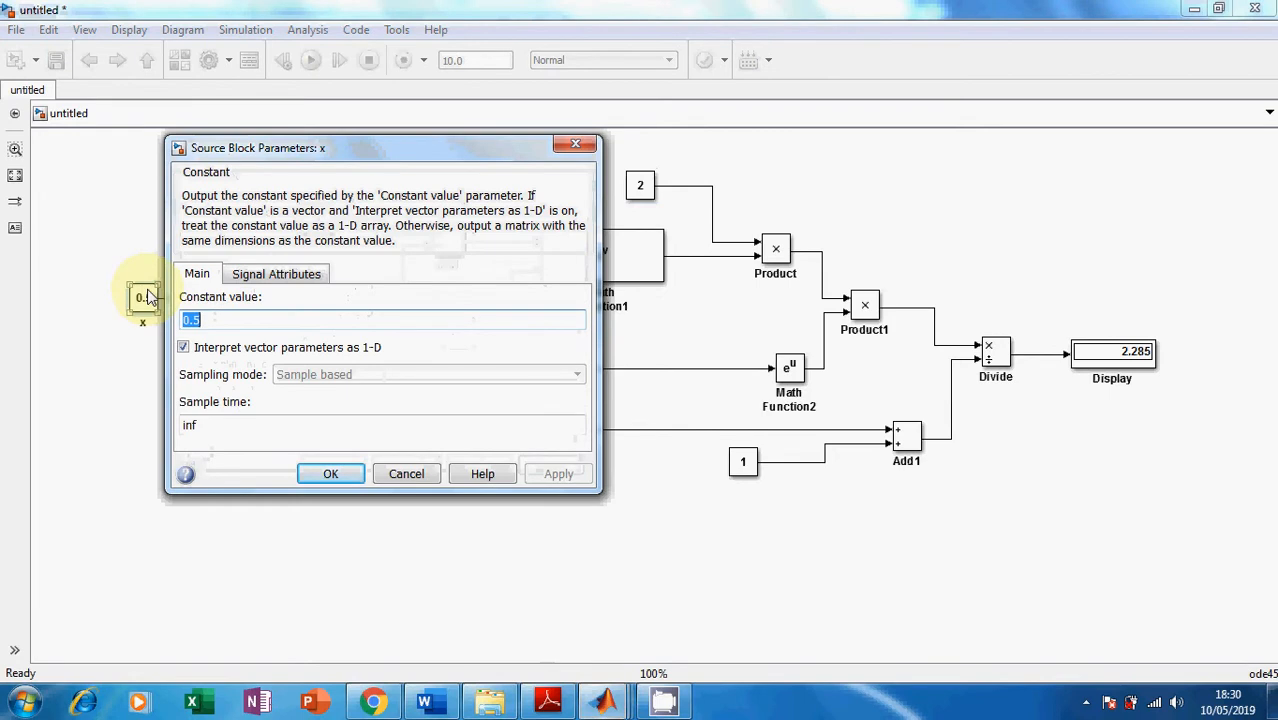
text(0)
click(562, 474)
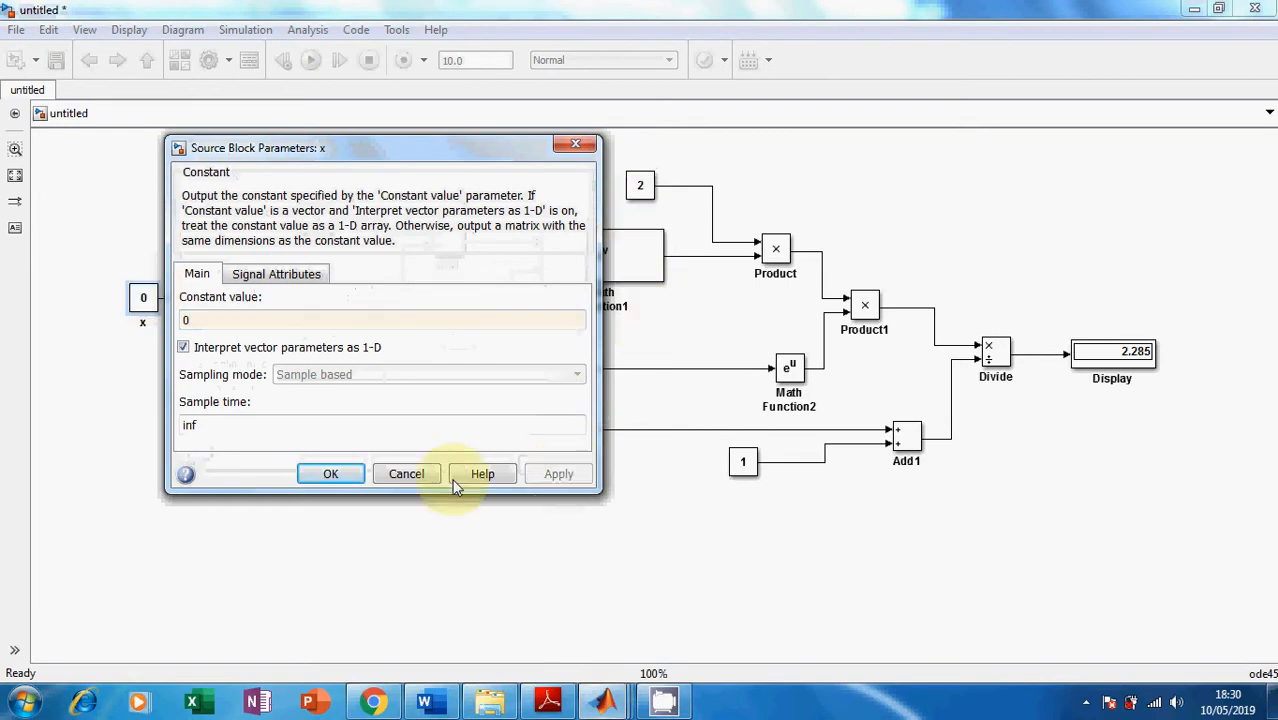
click(328, 476)
click(316, 64)
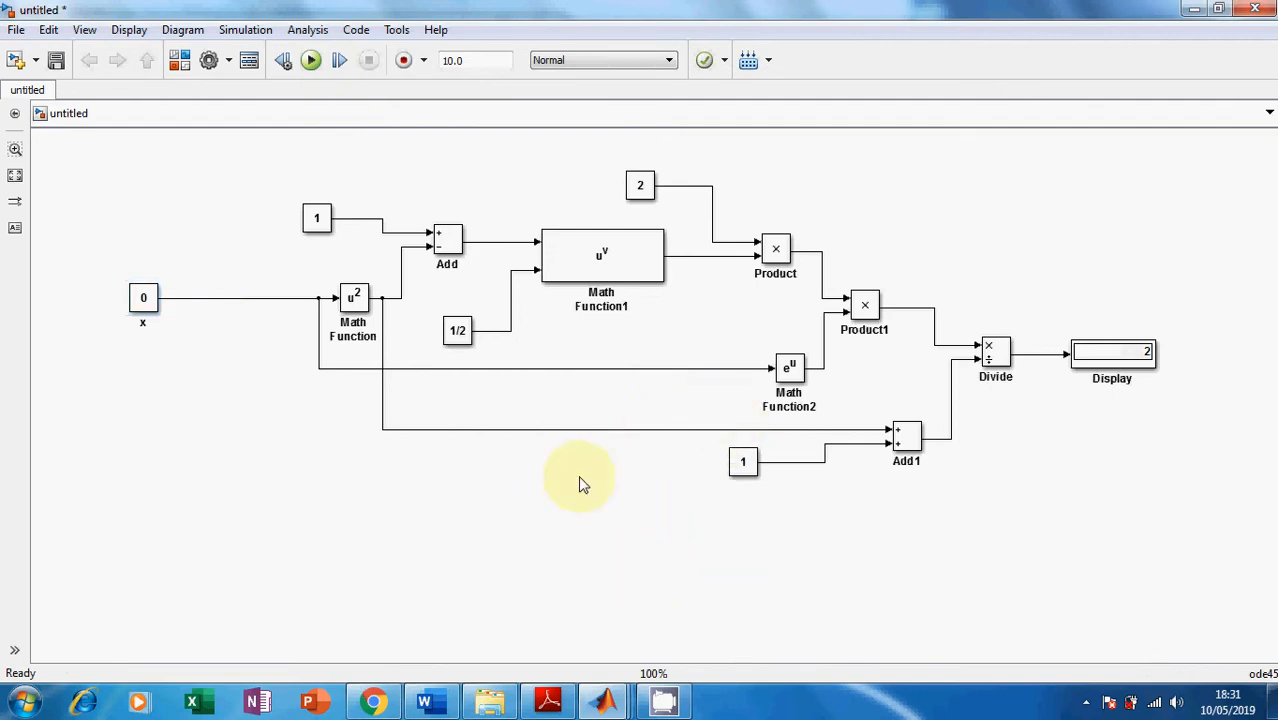
click(424, 703)
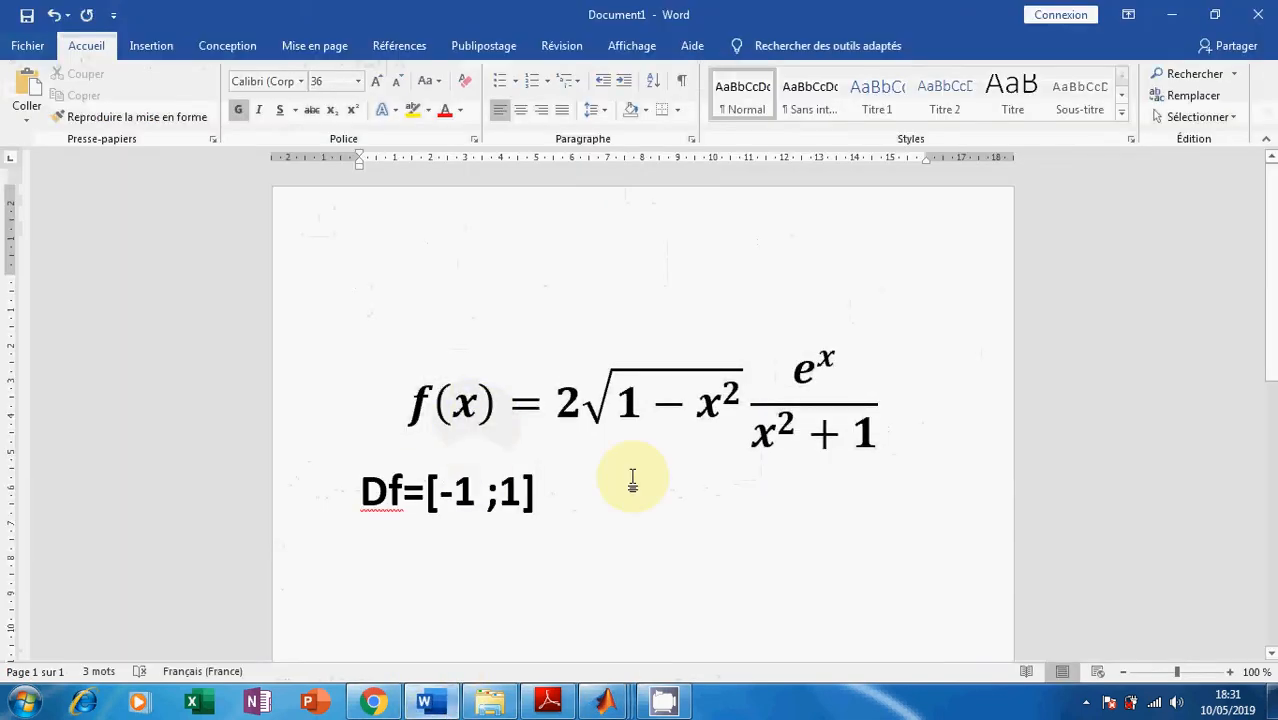
Back in Simulink, group all blocks between the x constant and the Display into a subsystem, enlarging and repositioning its block.
click(1171, 14)
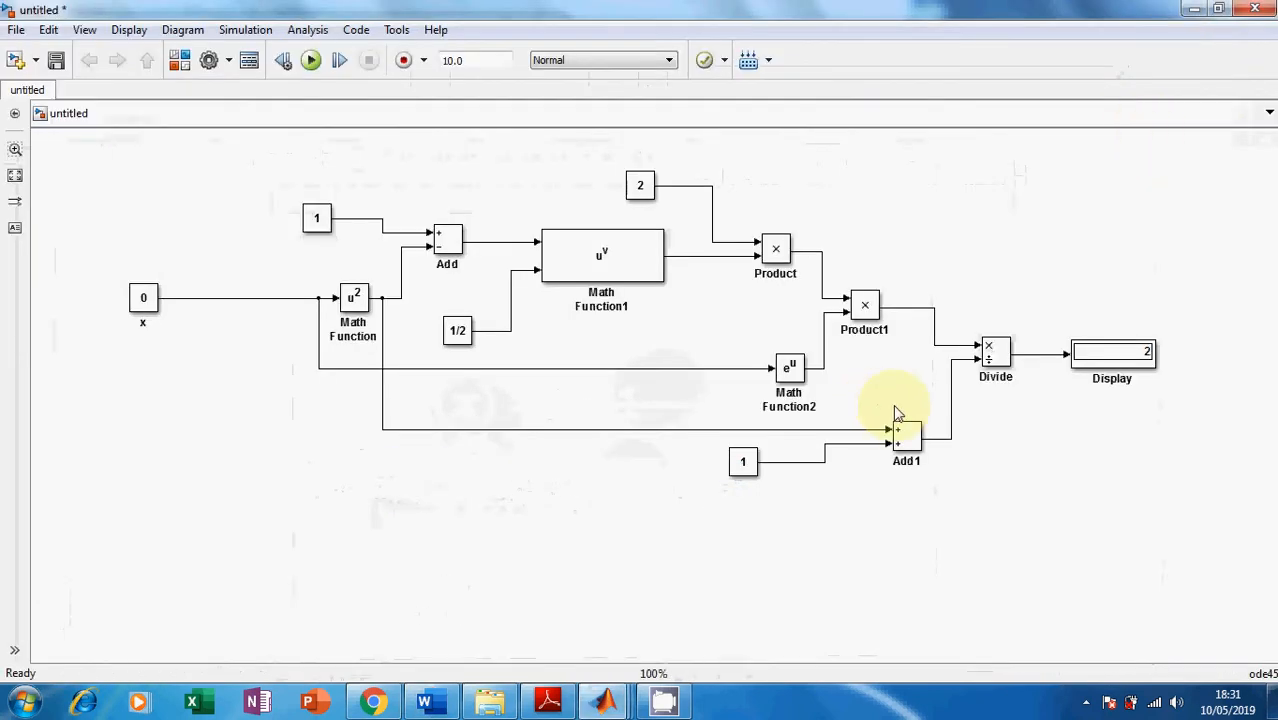
drag(1022, 530, 278, 166)
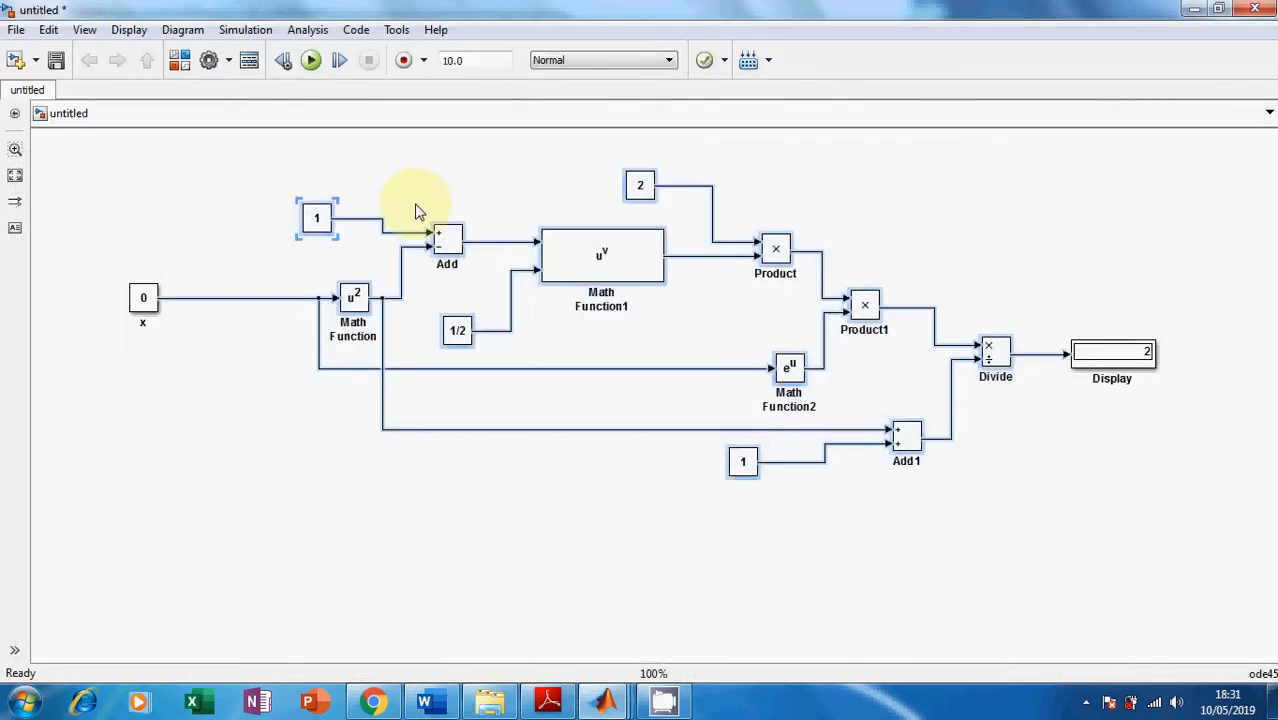
right_click(583, 259)
click(654, 404)
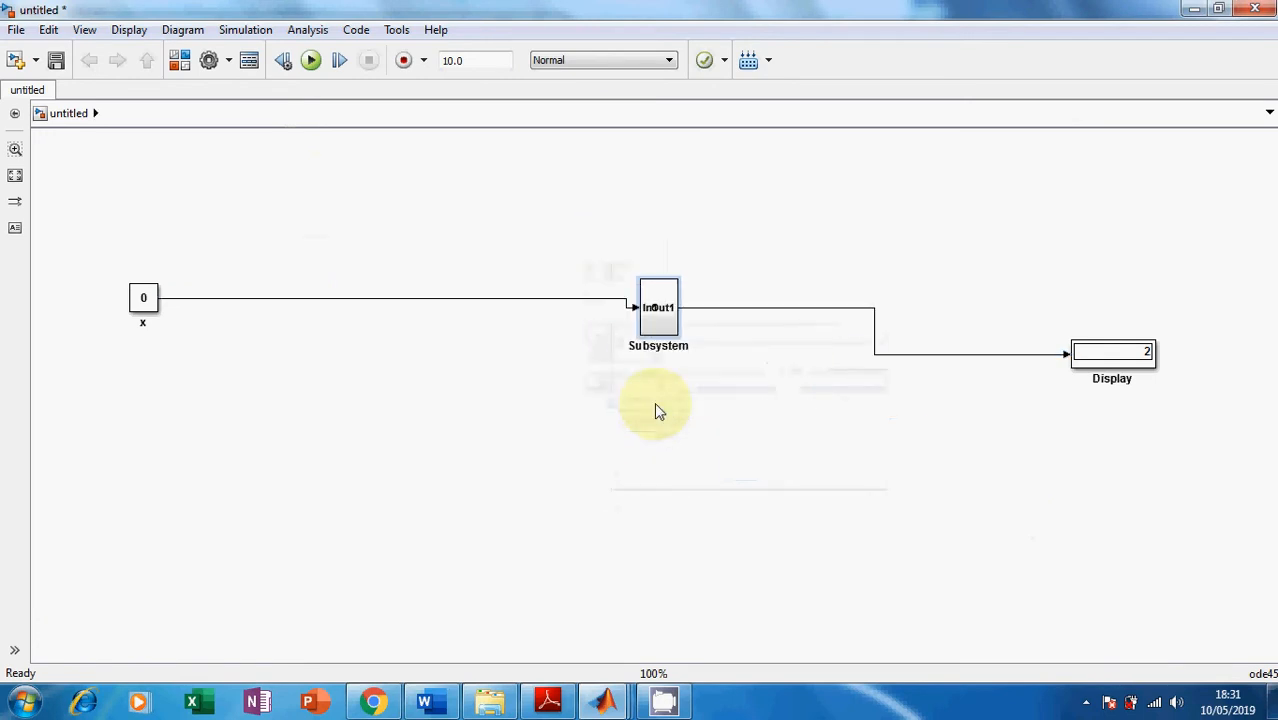
drag(679, 276, 807, 260)
drag(716, 314, 500, 308)
Inside the subsystem, rename the input port x and the output port F(x), and return to the top-level model.
double_click(486, 317)
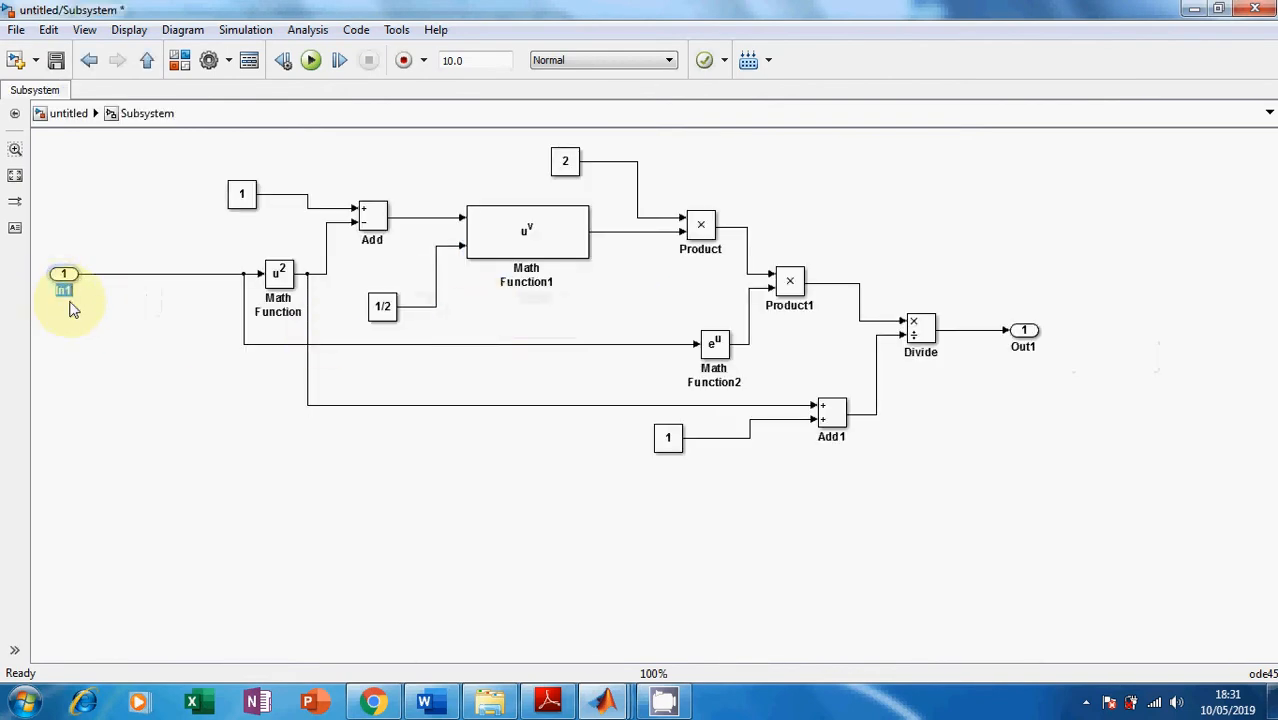
click(183, 371)
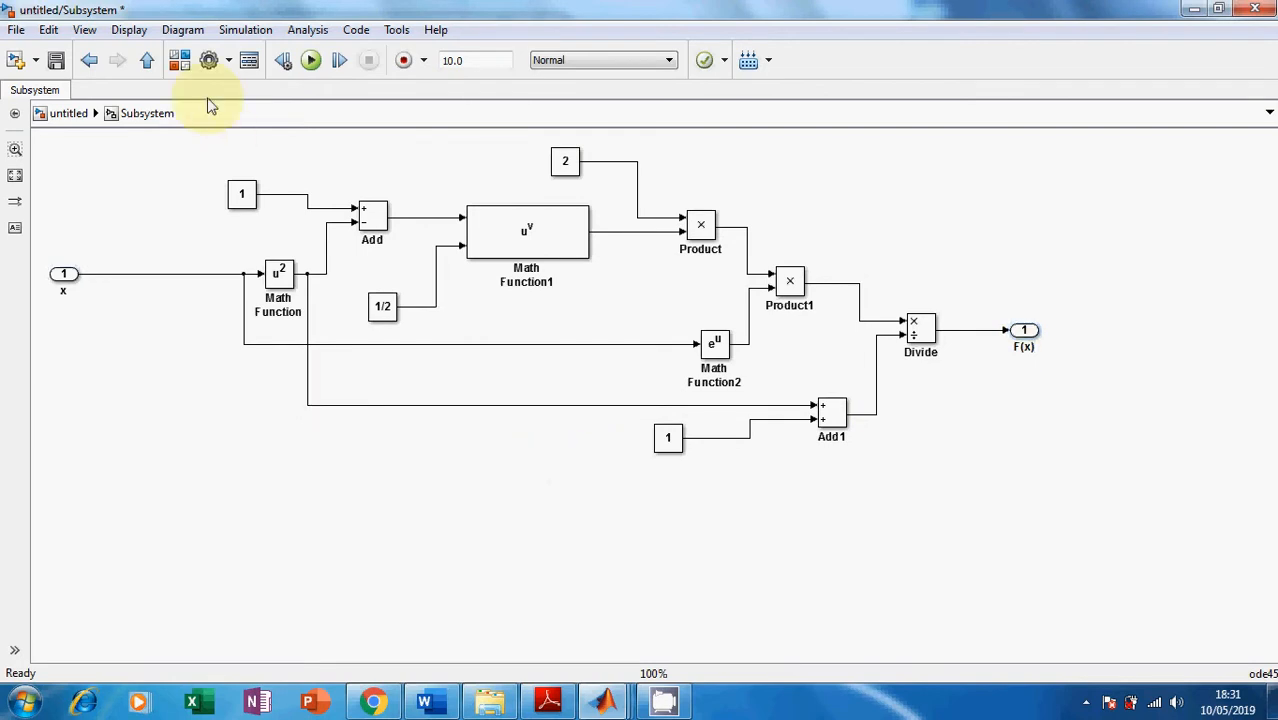
click(145, 60)
Move the Display and the x constant closer to the subsystem, aligned with its output and input ports.
drag(1110, 362, 745, 315)
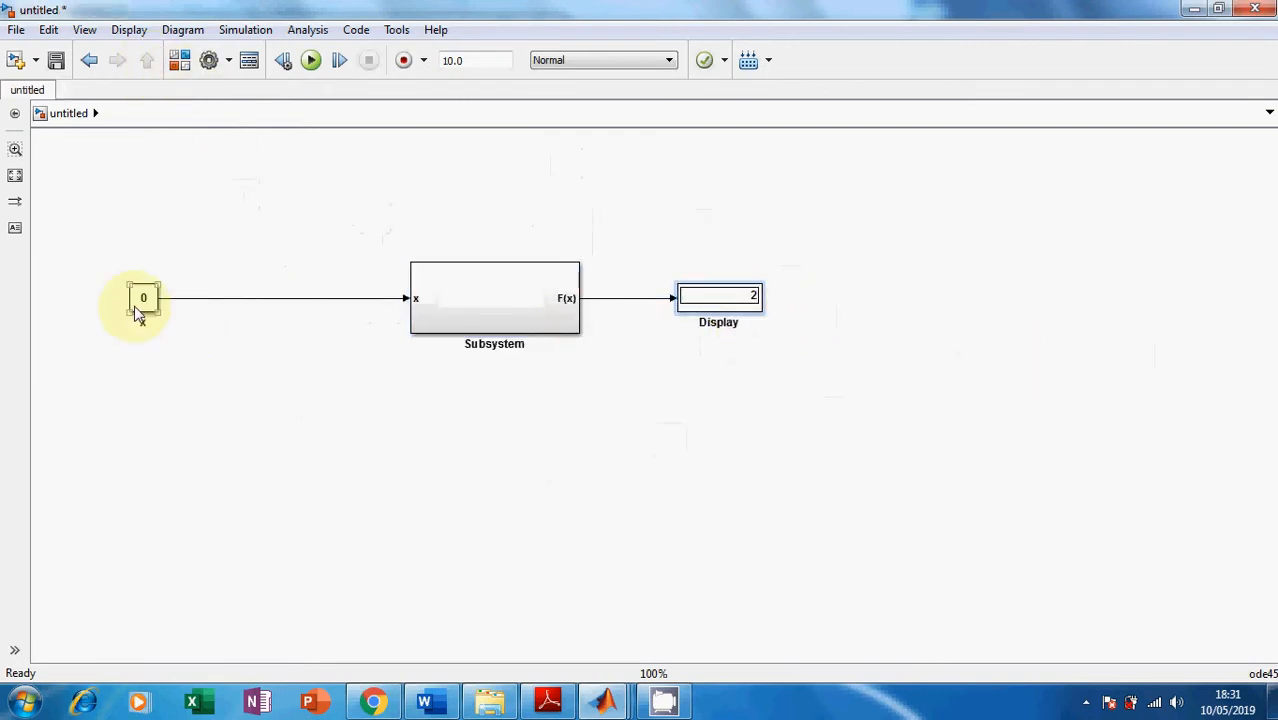
drag(137, 308, 253, 310)
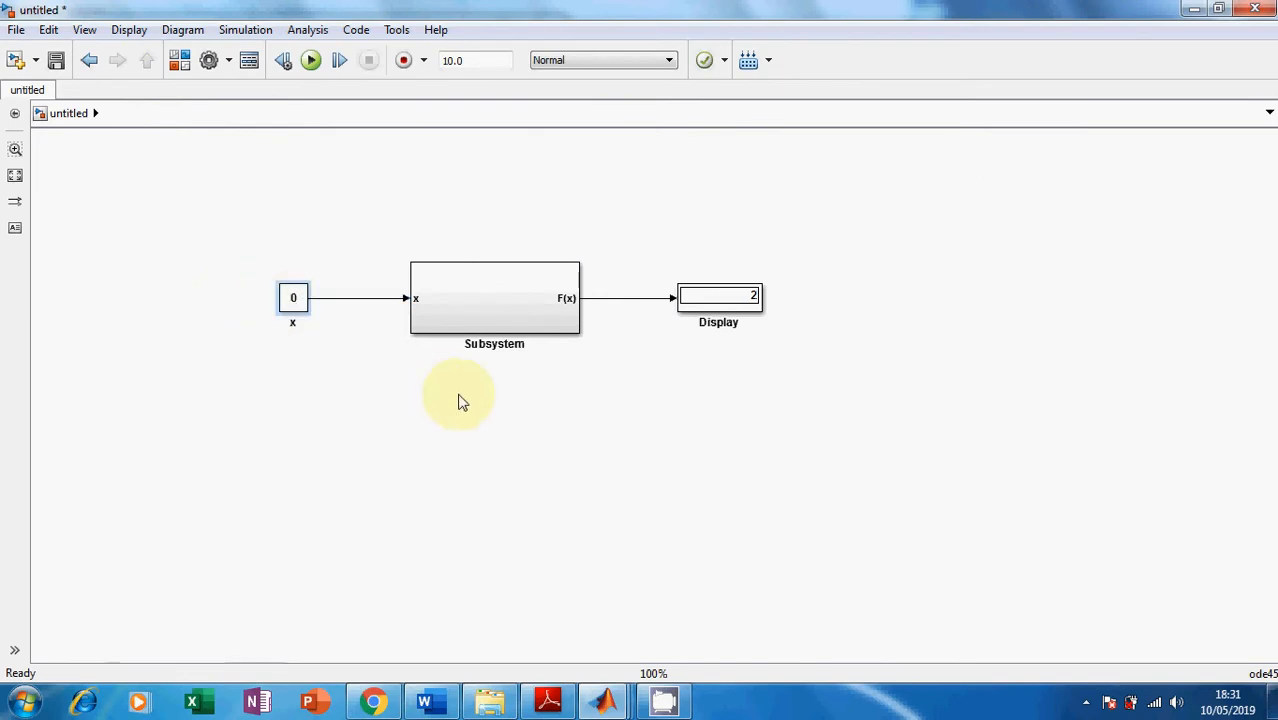
click(516, 400)
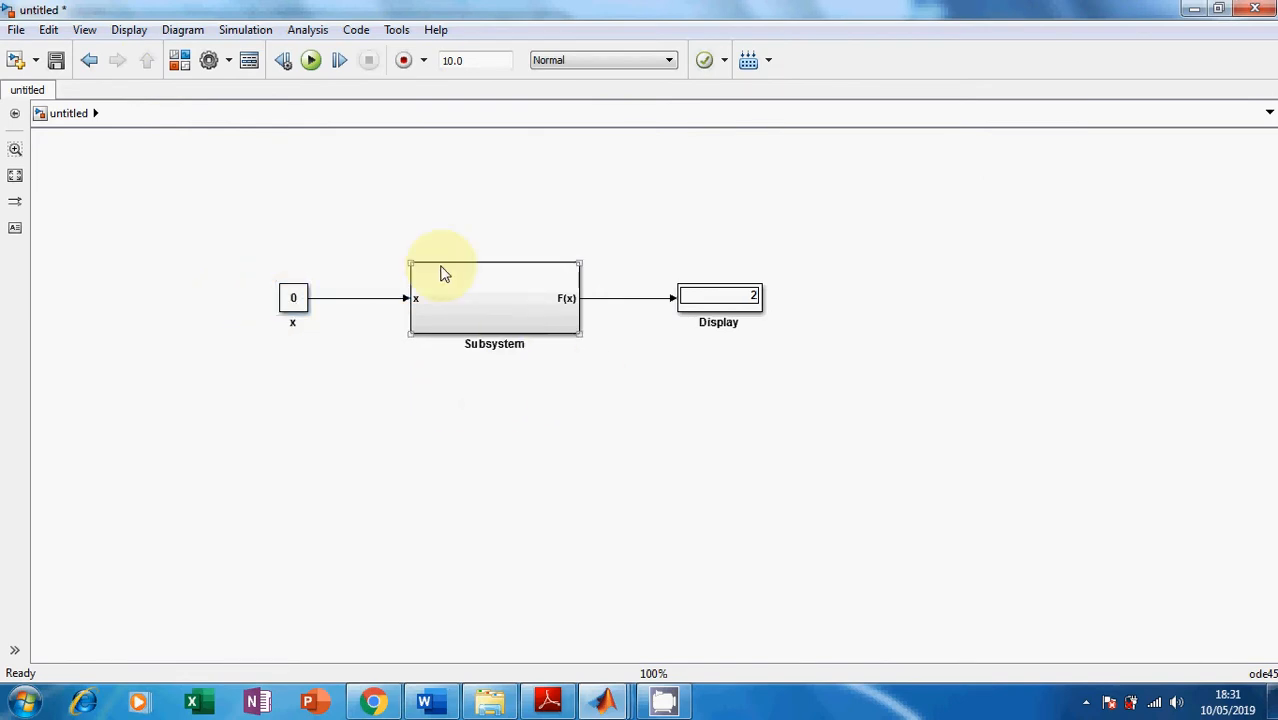
Rename the subsystem block as Fonction F.
click(491, 337)
double_click(491, 340)
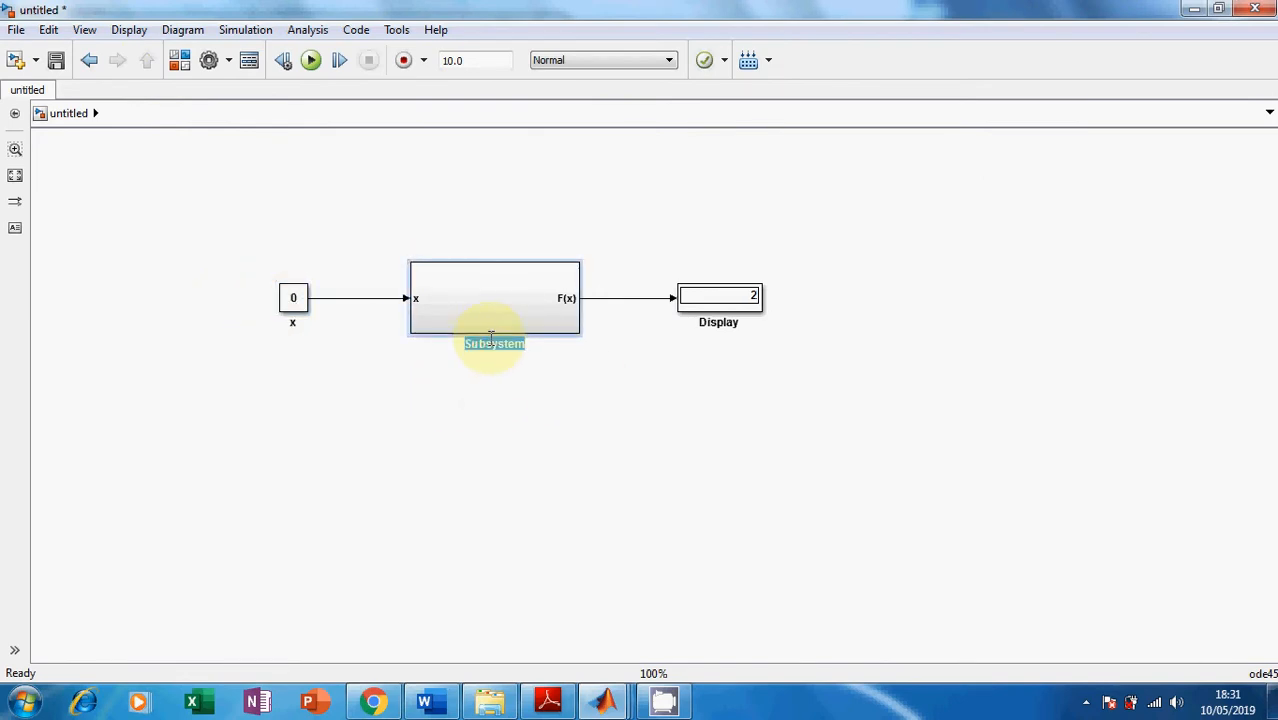
text(F-onction)
text( F)
click(650, 467)
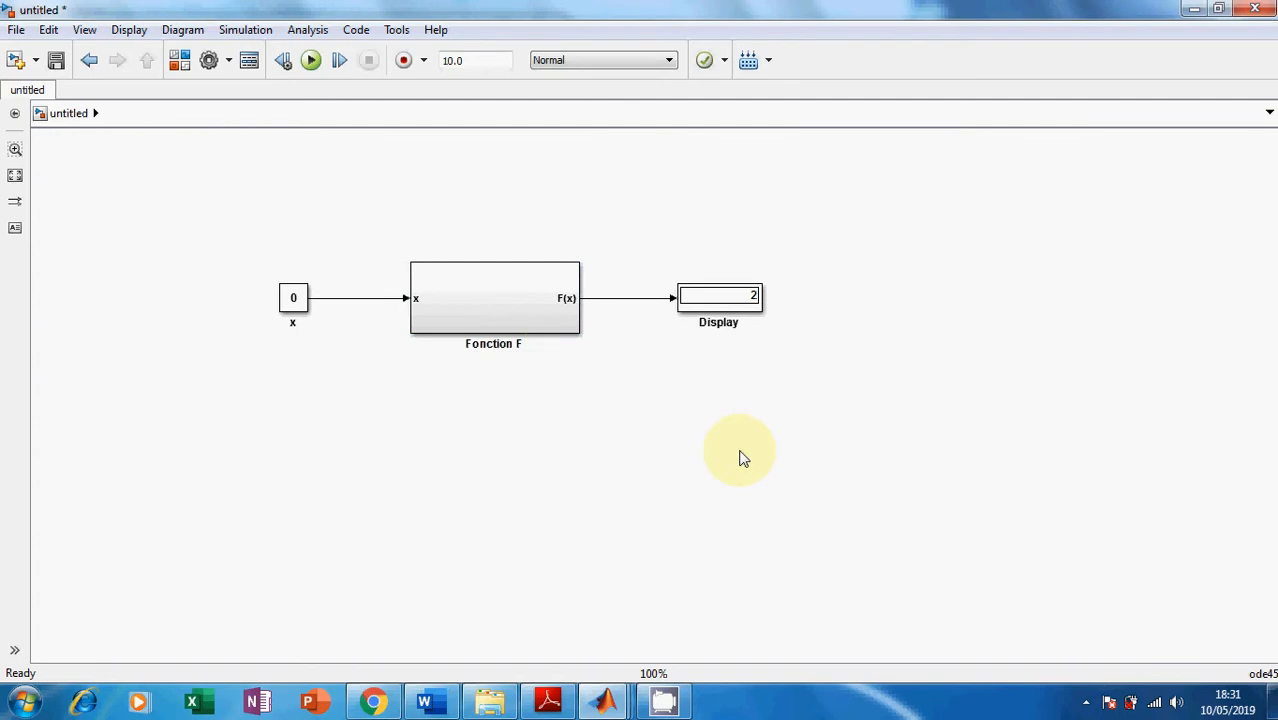
Move the whole x, Fonction F and Display chain higher in the model to free space below it.
drag(756, 437, 240, 232)
drag(485, 322, 438, 251)
click(501, 358)
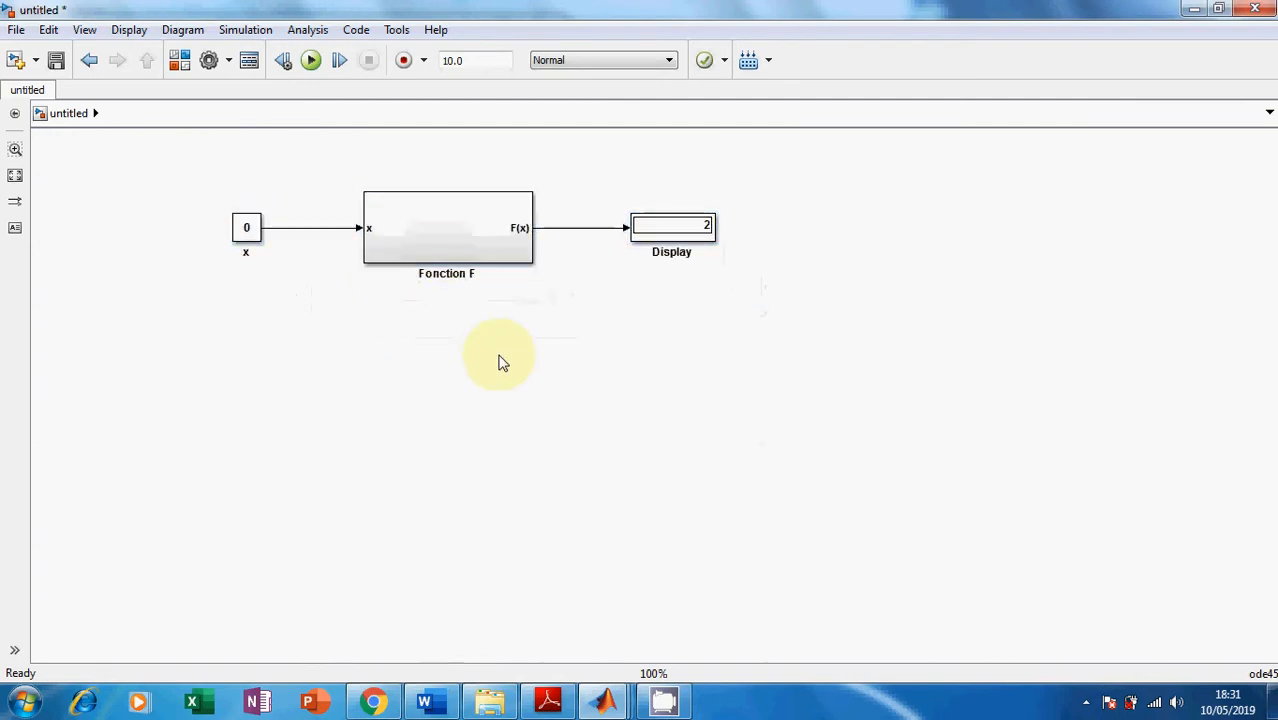
Add an Fcn block from the User-Defined Functions library below Fonction F and connect its input to the x signal line.
click(185, 64)
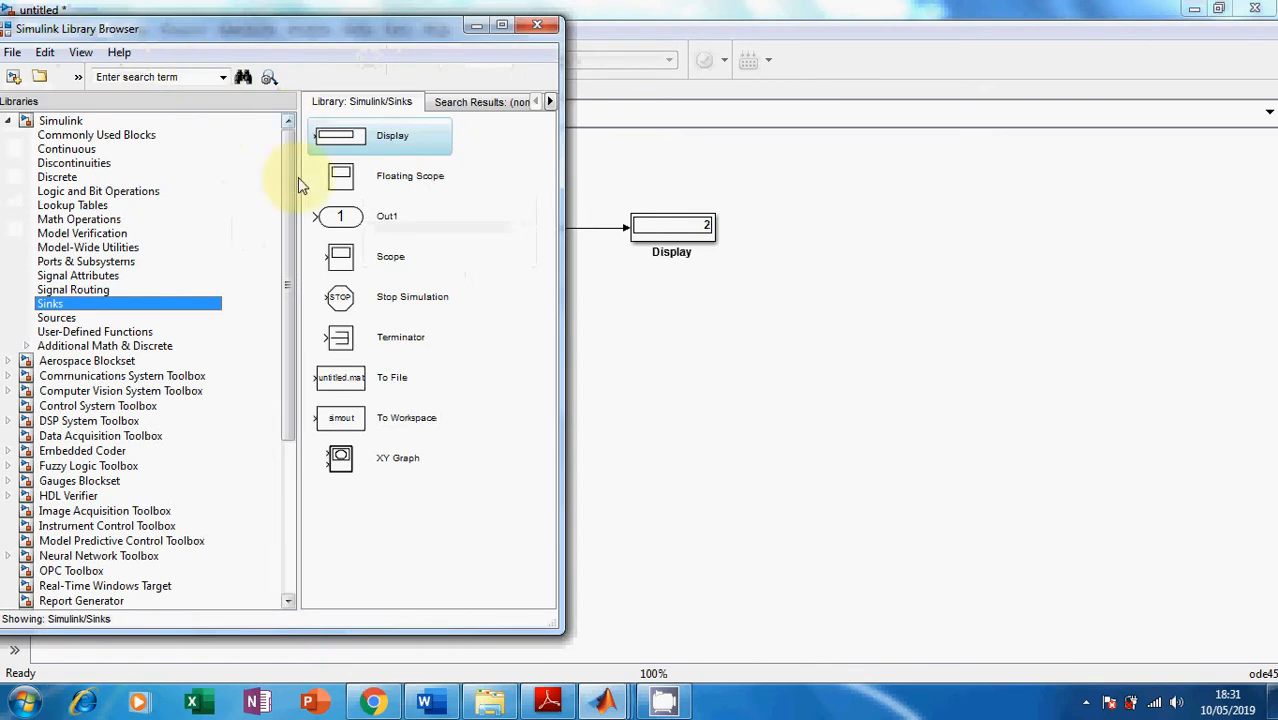
click(94, 334)
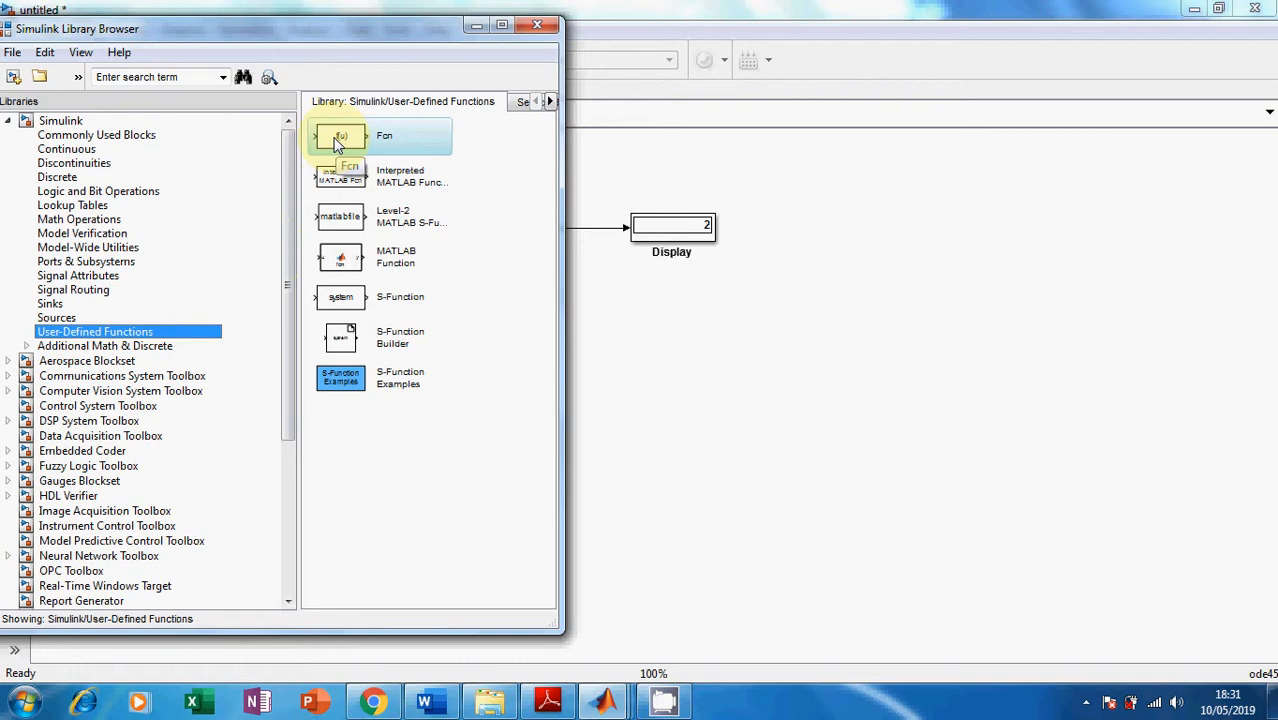
drag(337, 143, 438, 360)
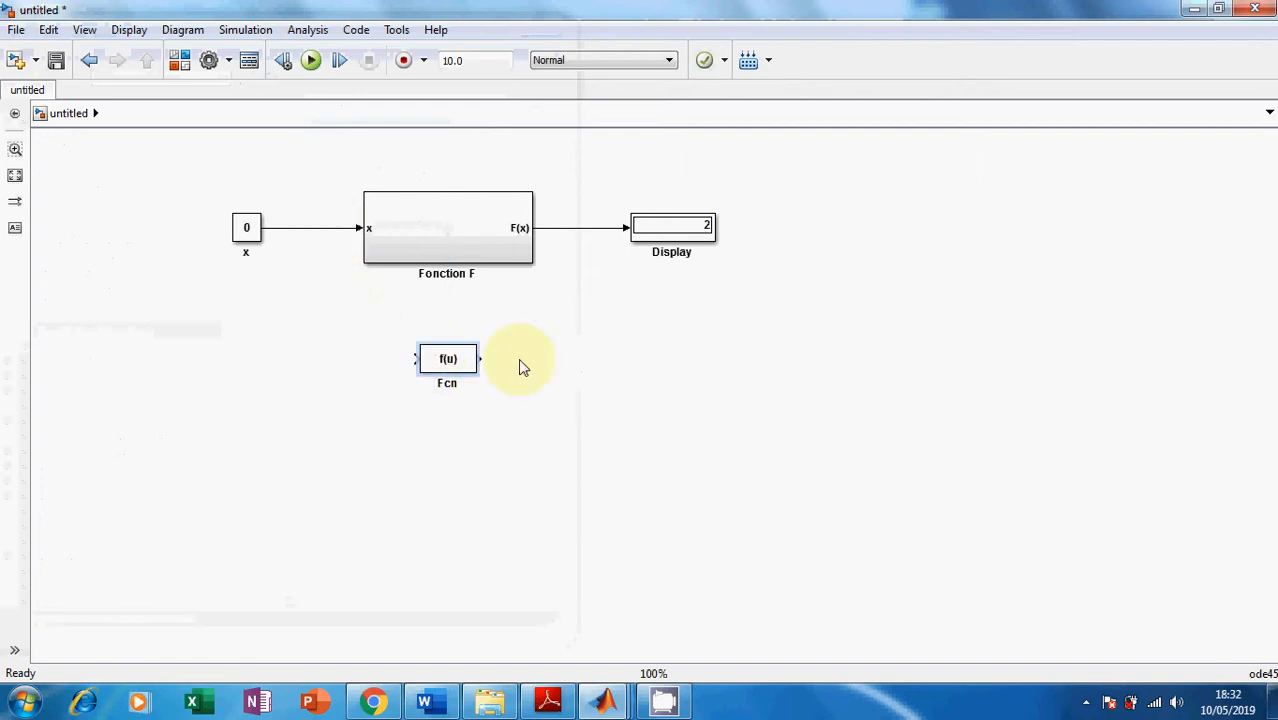
mouse_move(413, 359)
mouse_down()
mouse_move(322, 274)
mouse_move(302, 228)
mouse_up()
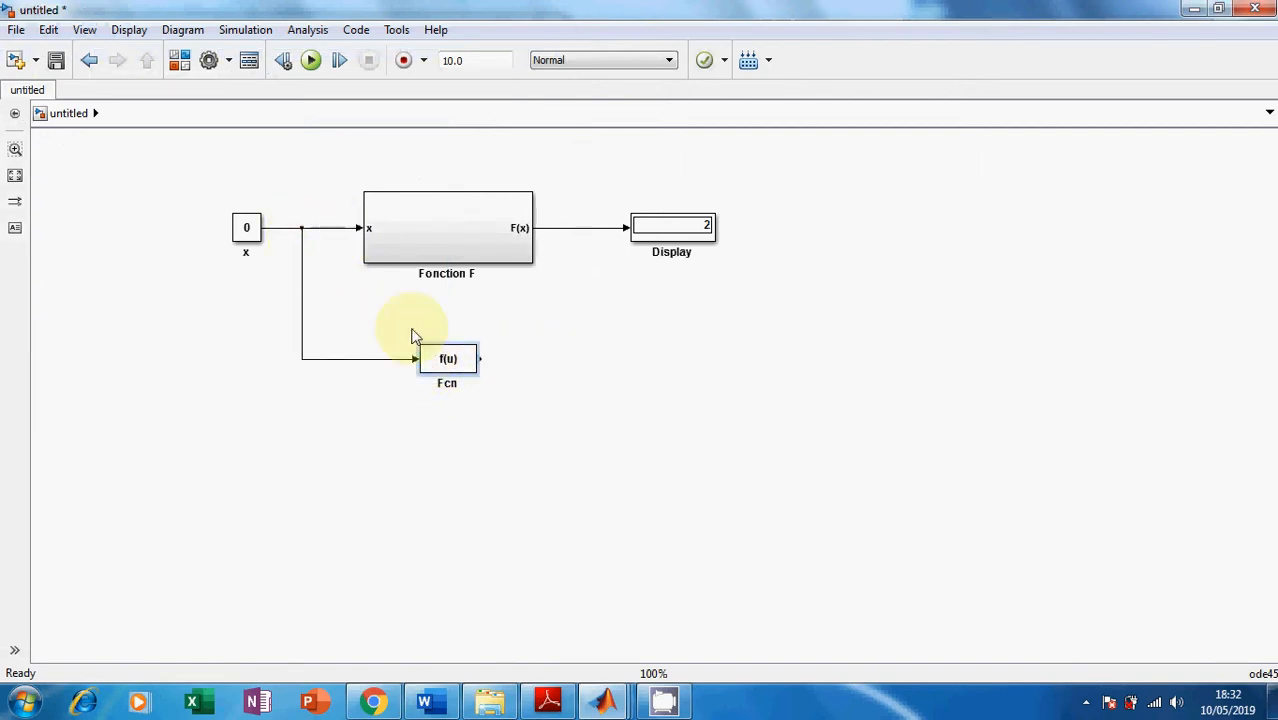
Widen the Fcn block to show its full expression and align it directly beneath Fonction F.
click(445, 365)
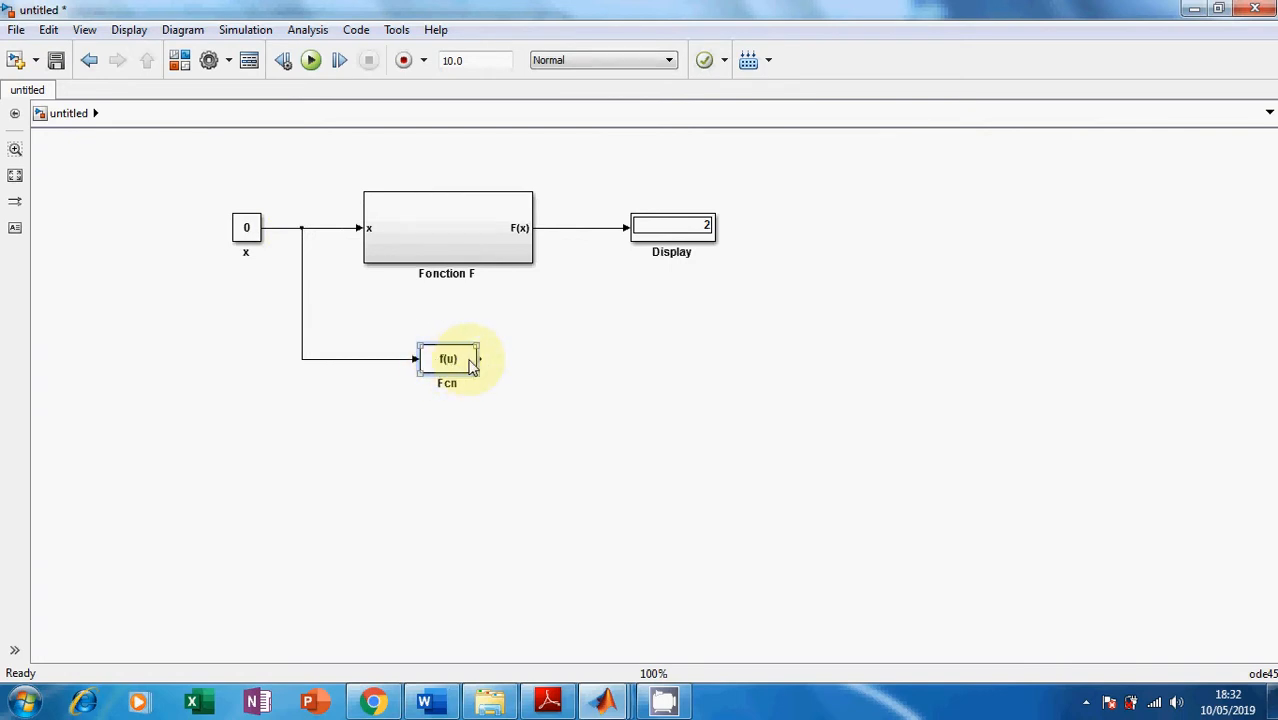
click(687, 314)
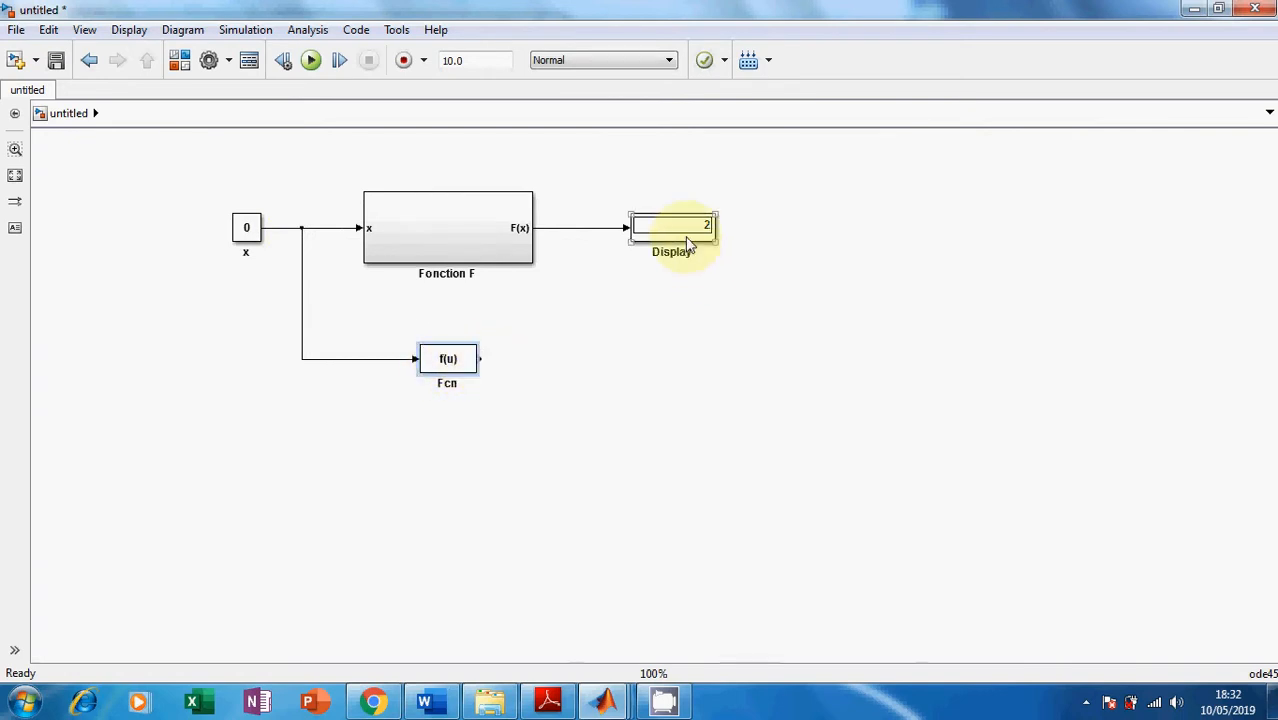
drag(471, 357, 571, 305)
drag(483, 336, 446, 332)
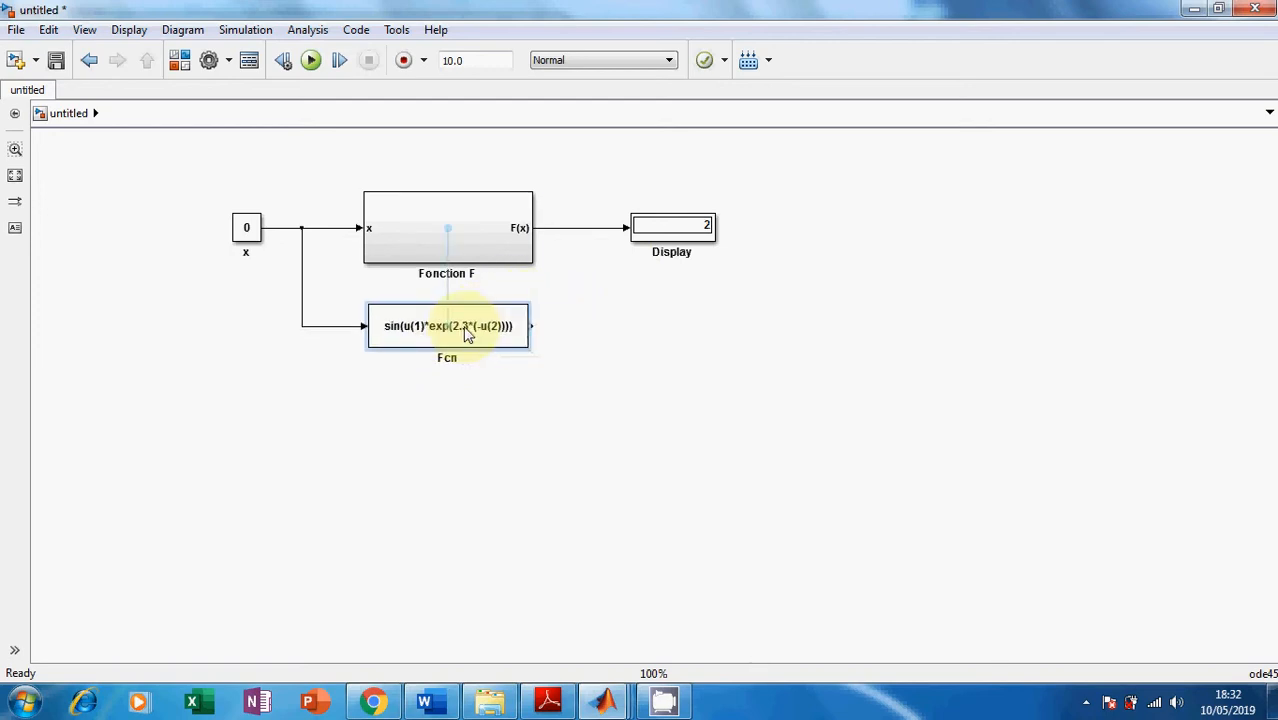
Duplicate the Display block below the original and connect the Fcn block's output to the copy.
click(680, 230)
drag(682, 231, 677, 328)
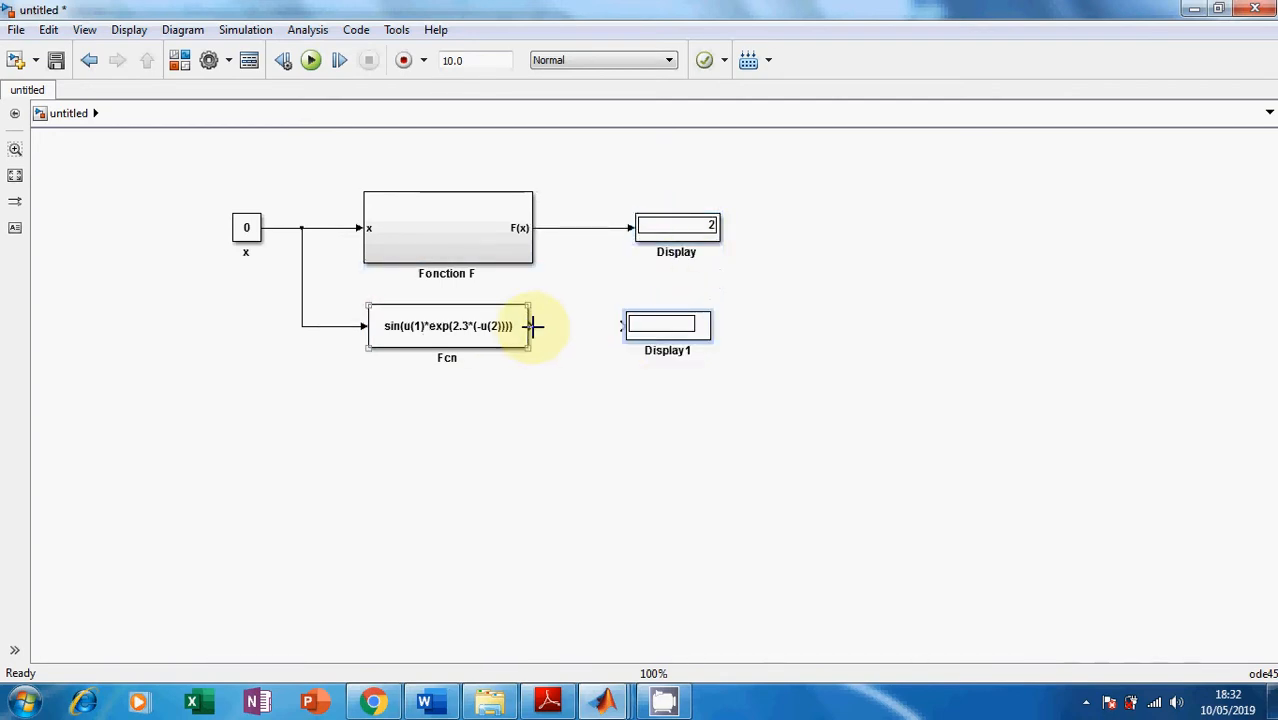
drag(533, 326, 624, 327)
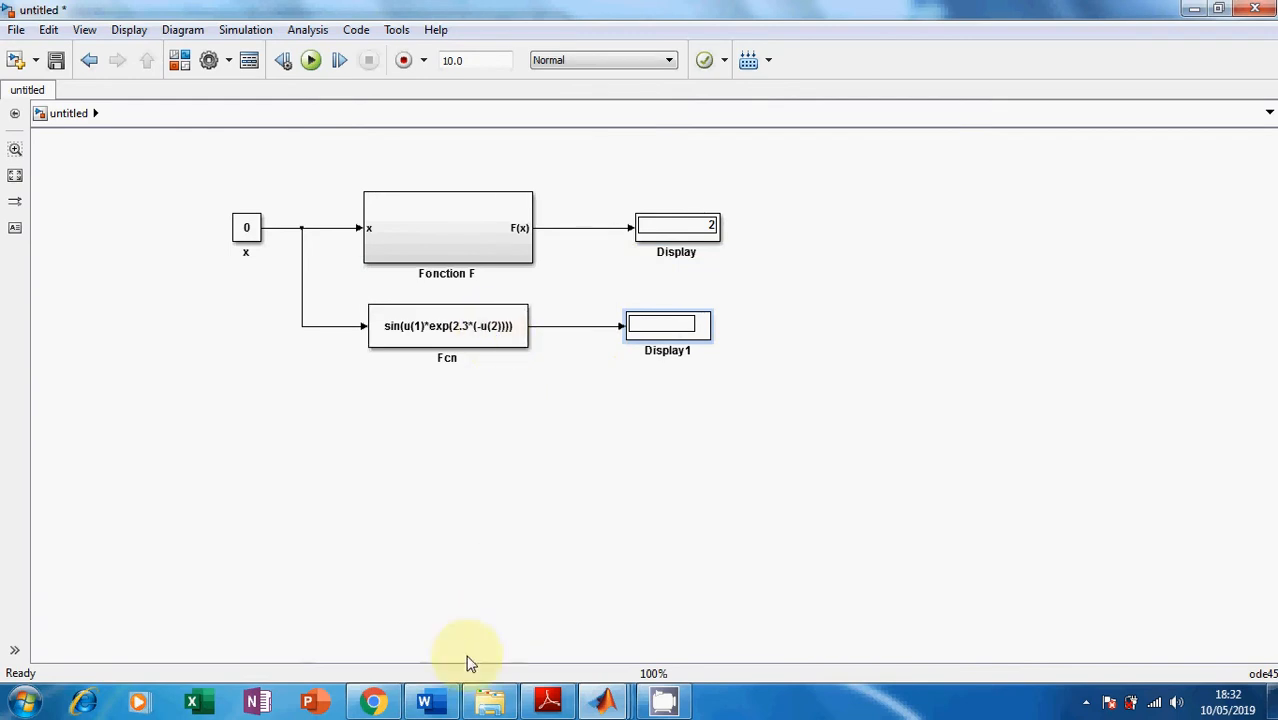
Following the equation in Word, set the Fcn block's expression to 2*(sqrt(1-u^2))*(exp(u))/(1+u^2) and run the simulation.
click(426, 700)
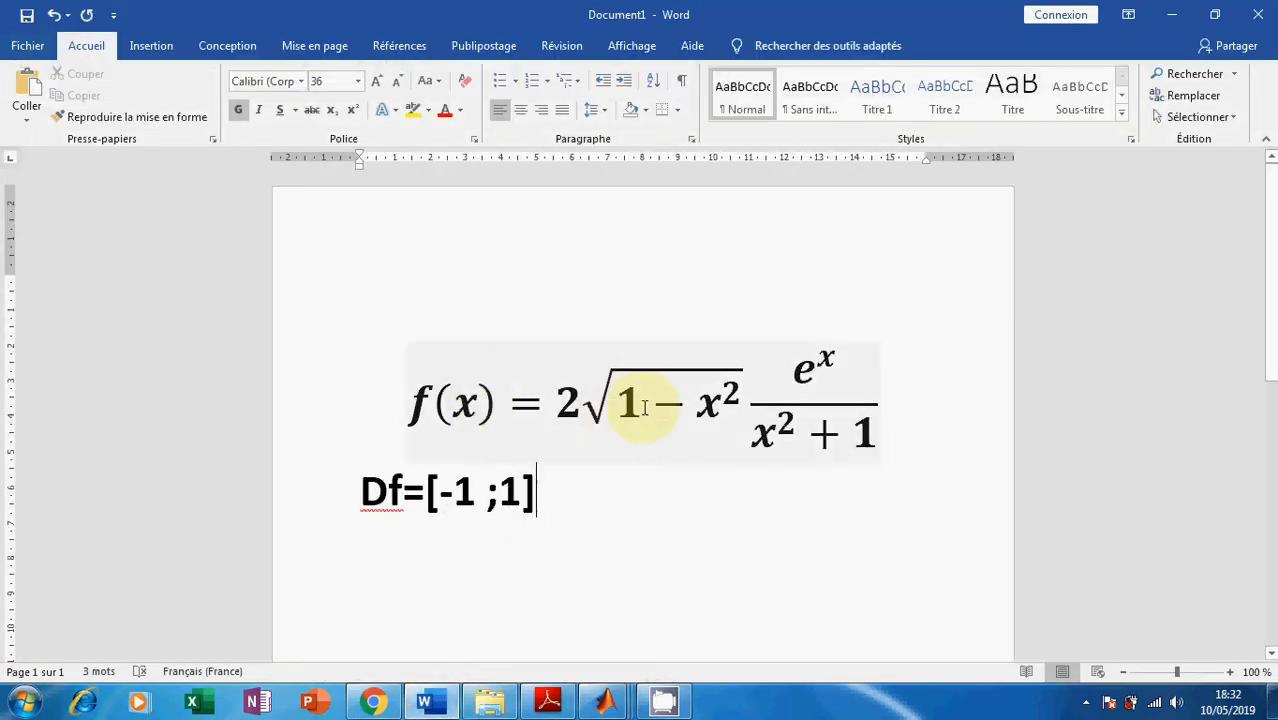
drag(580, 412, 826, 408)
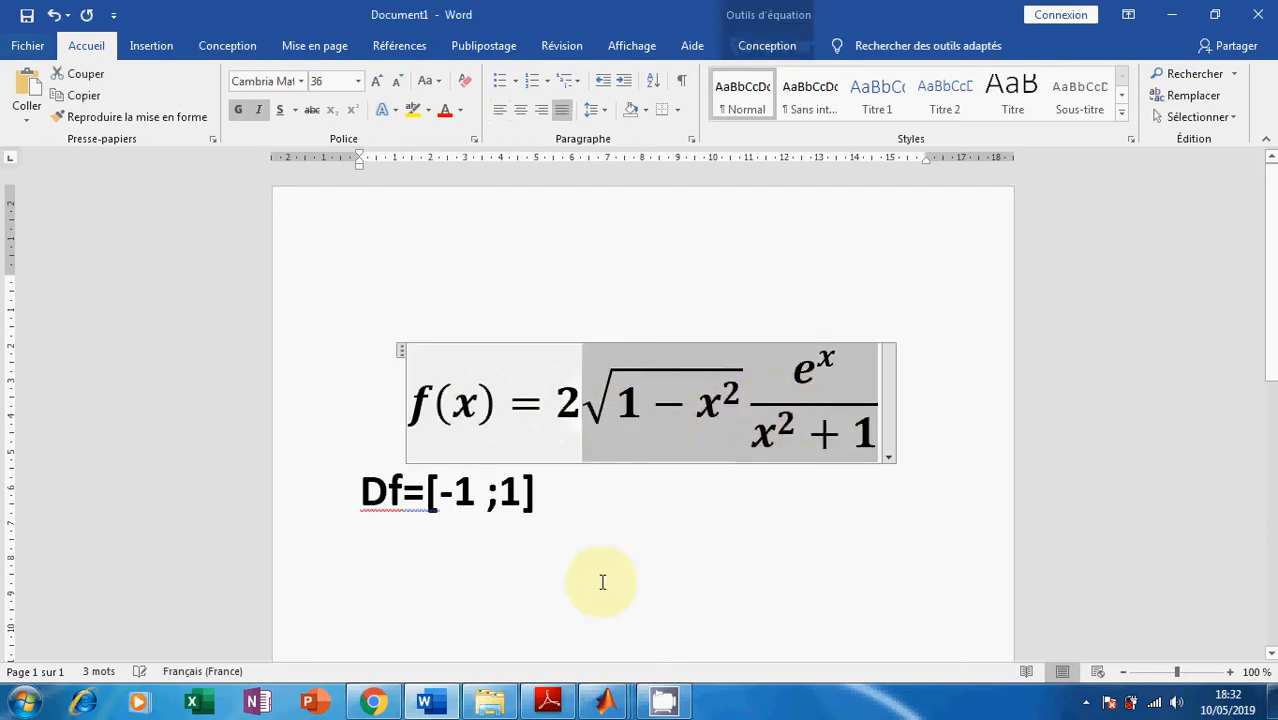
click(1176, 12)
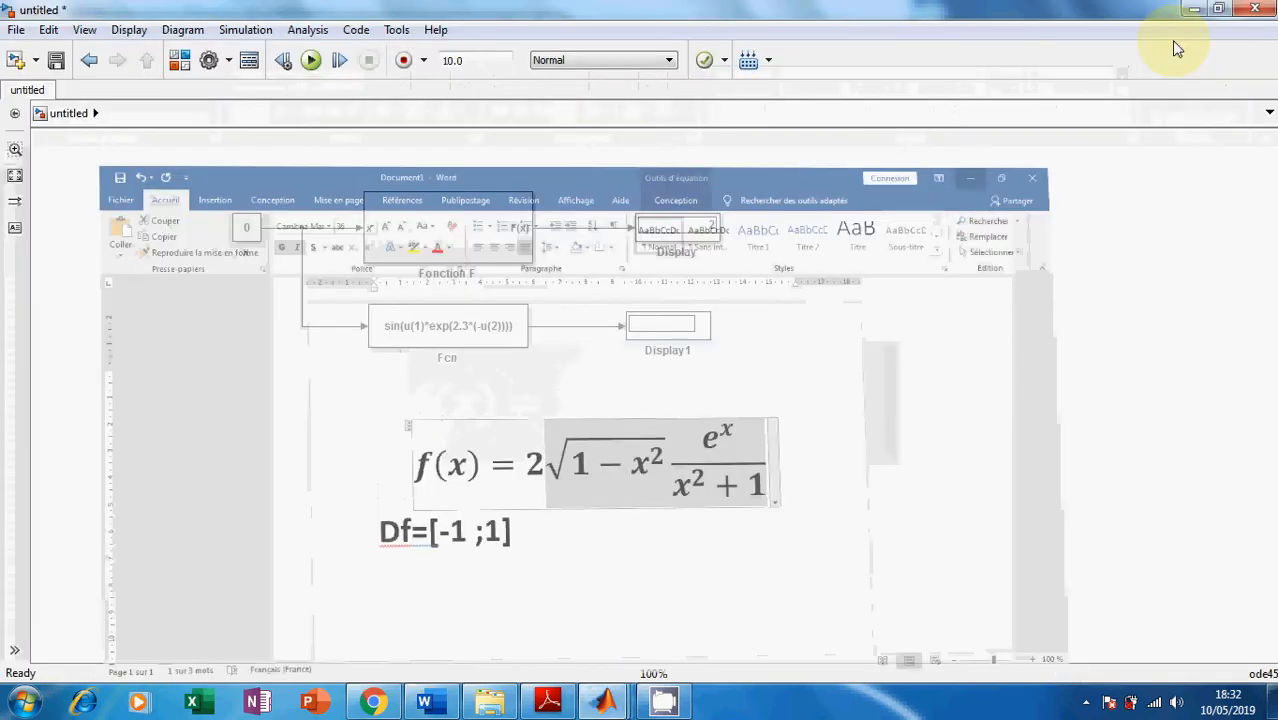
double_click(497, 340)
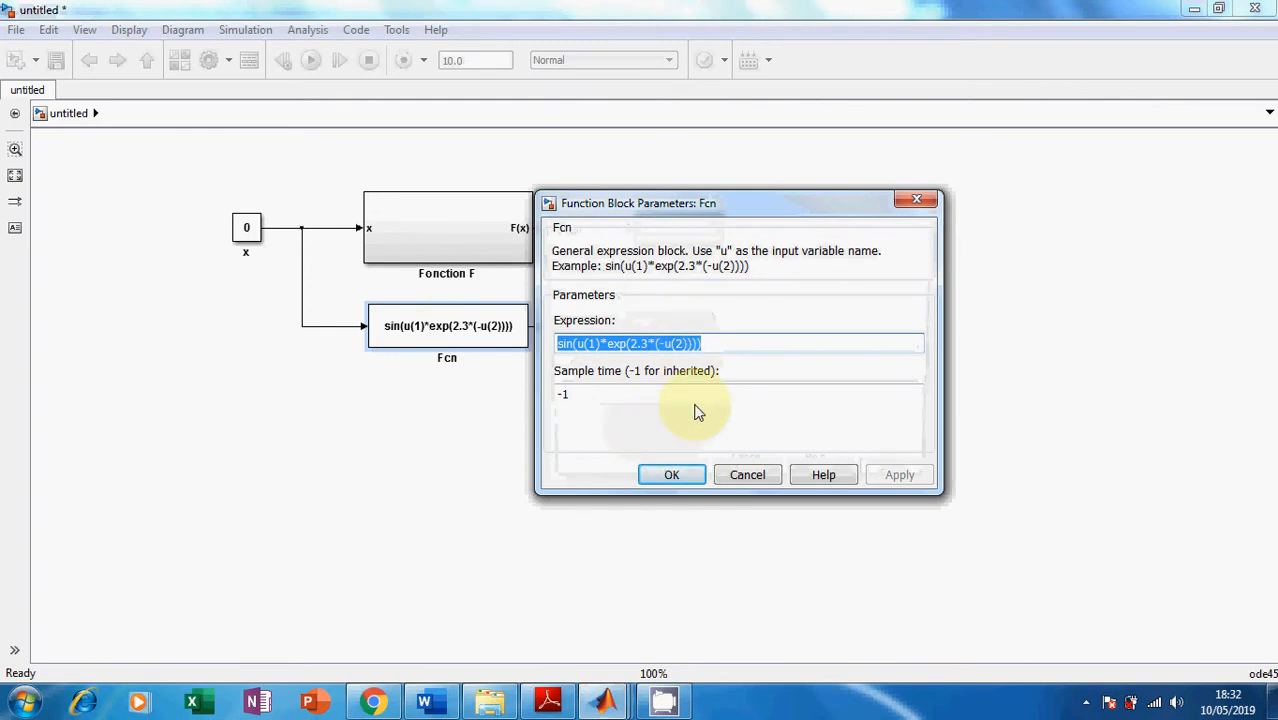
text(2*(sqrt(1-u^2))*)
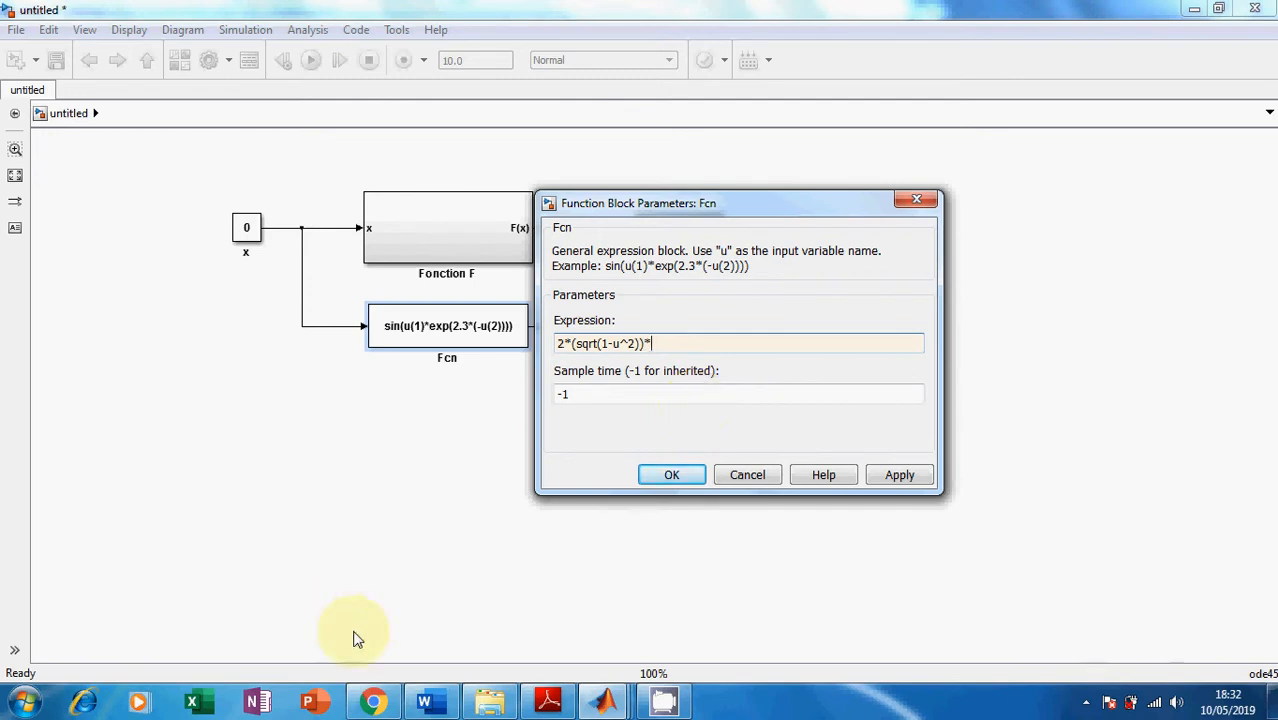
click(426, 703)
click(426, 703)
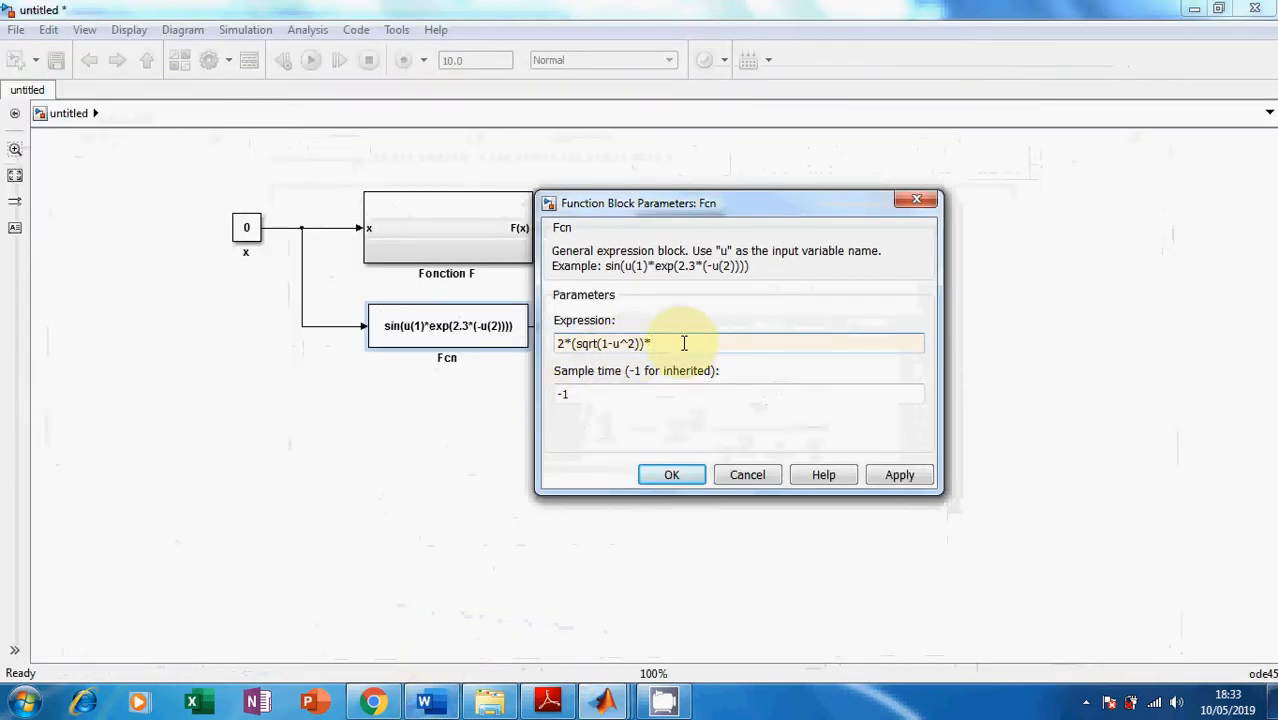
text(exp(u))/(1+u^2)
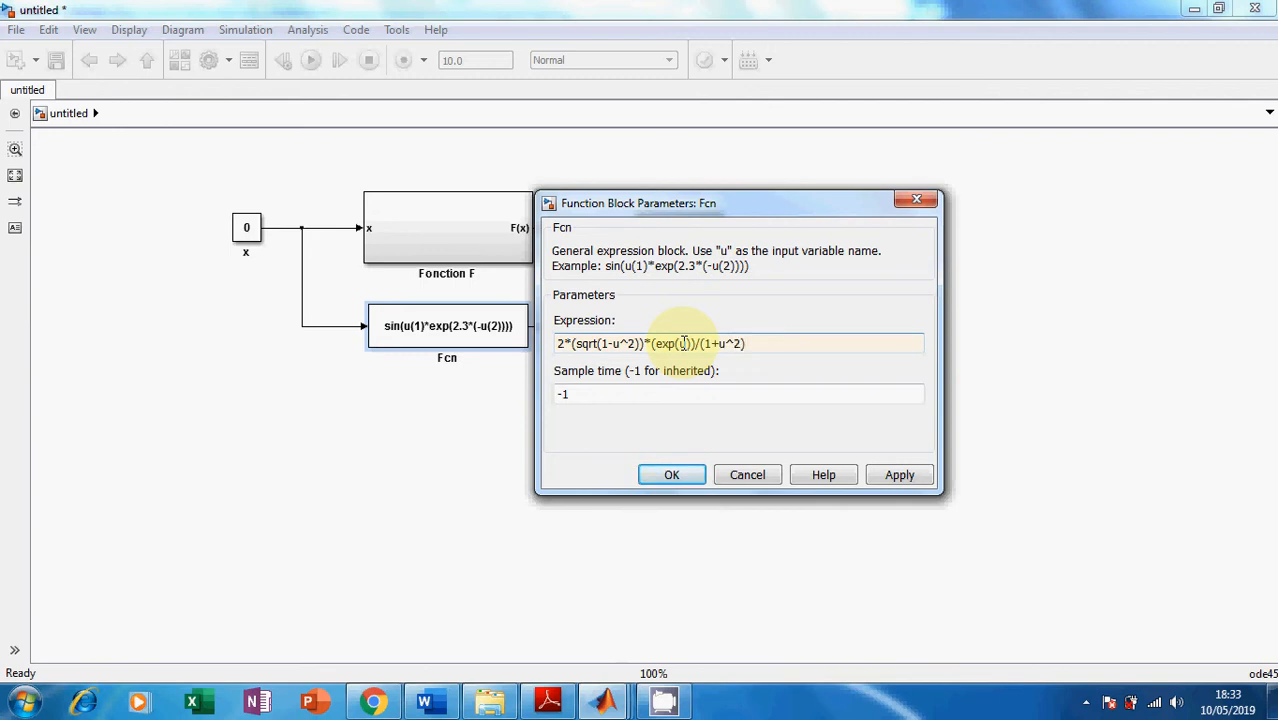
text(u)
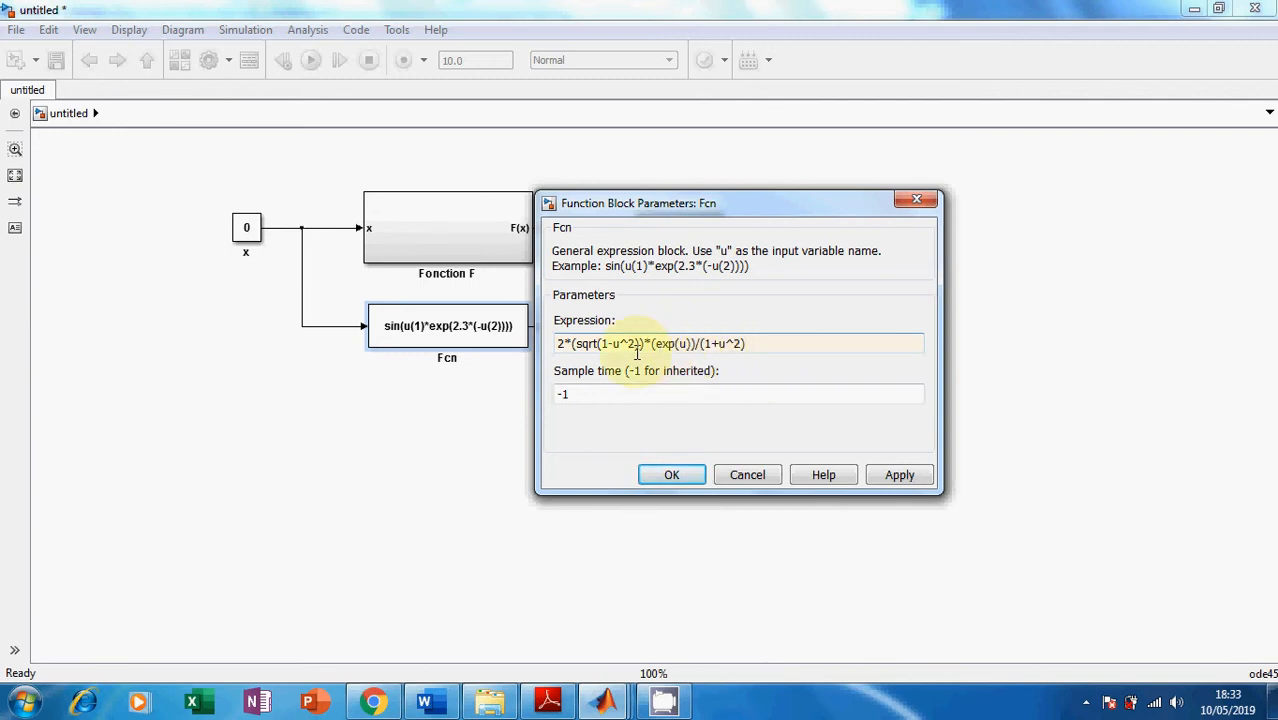
click(906, 477)
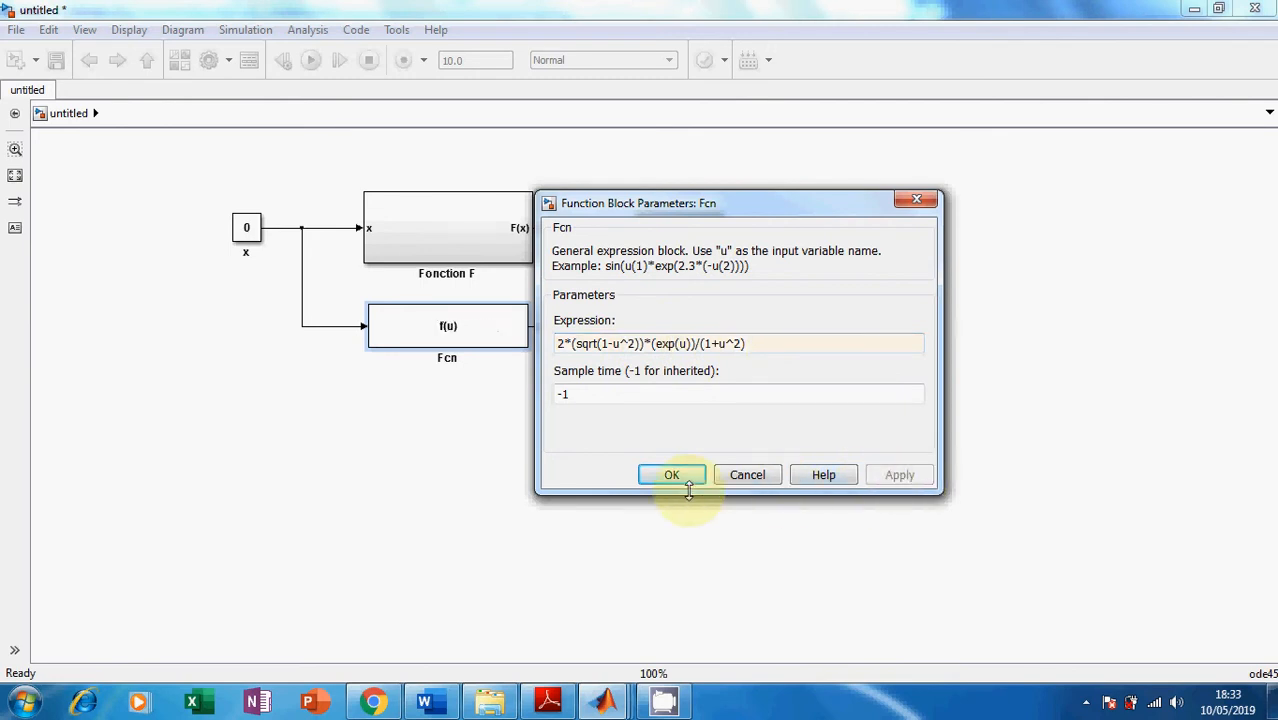
click(676, 478)
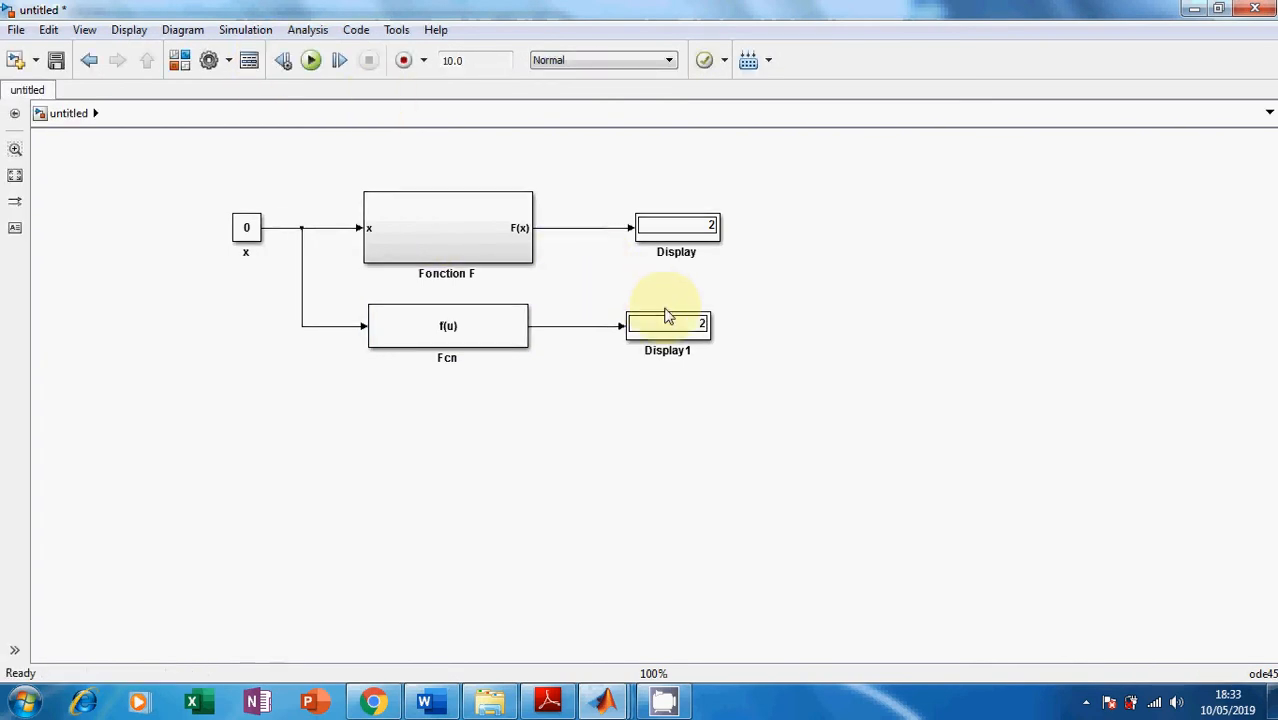
Set the x constant's value to 0.5 and run the simulation to compare both displays.
click(467, 247)
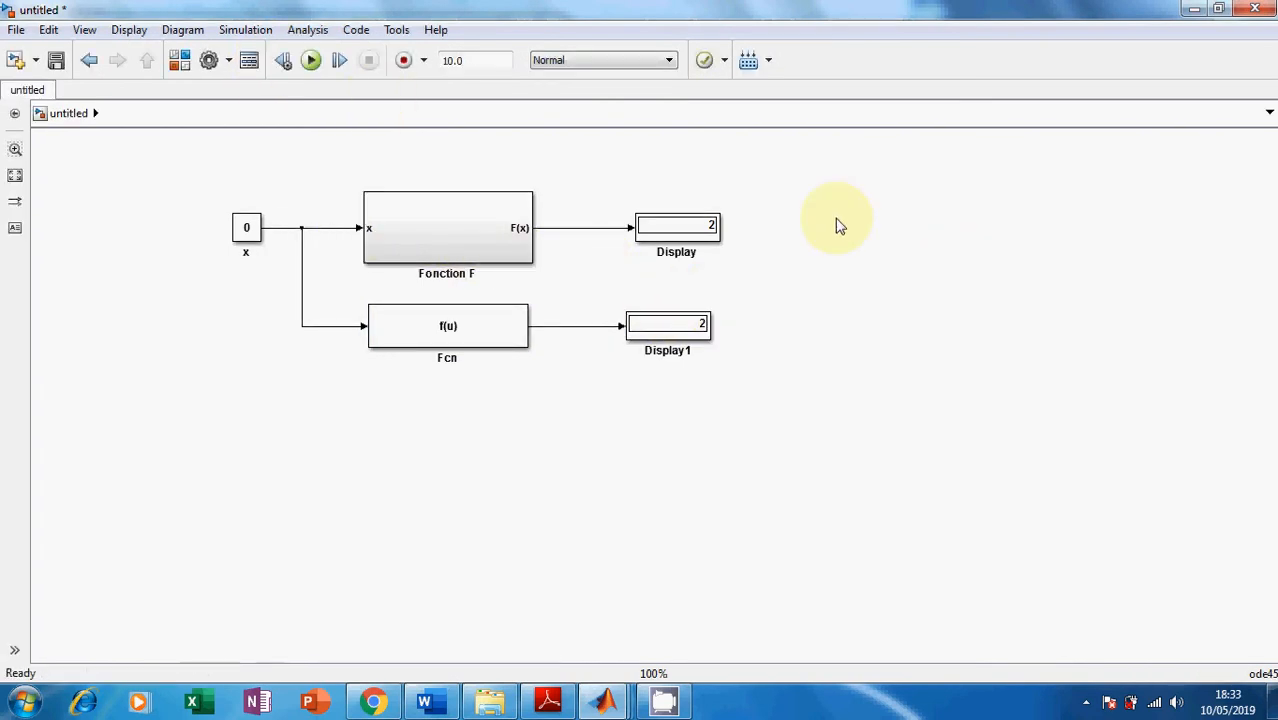
double_click(246, 228)
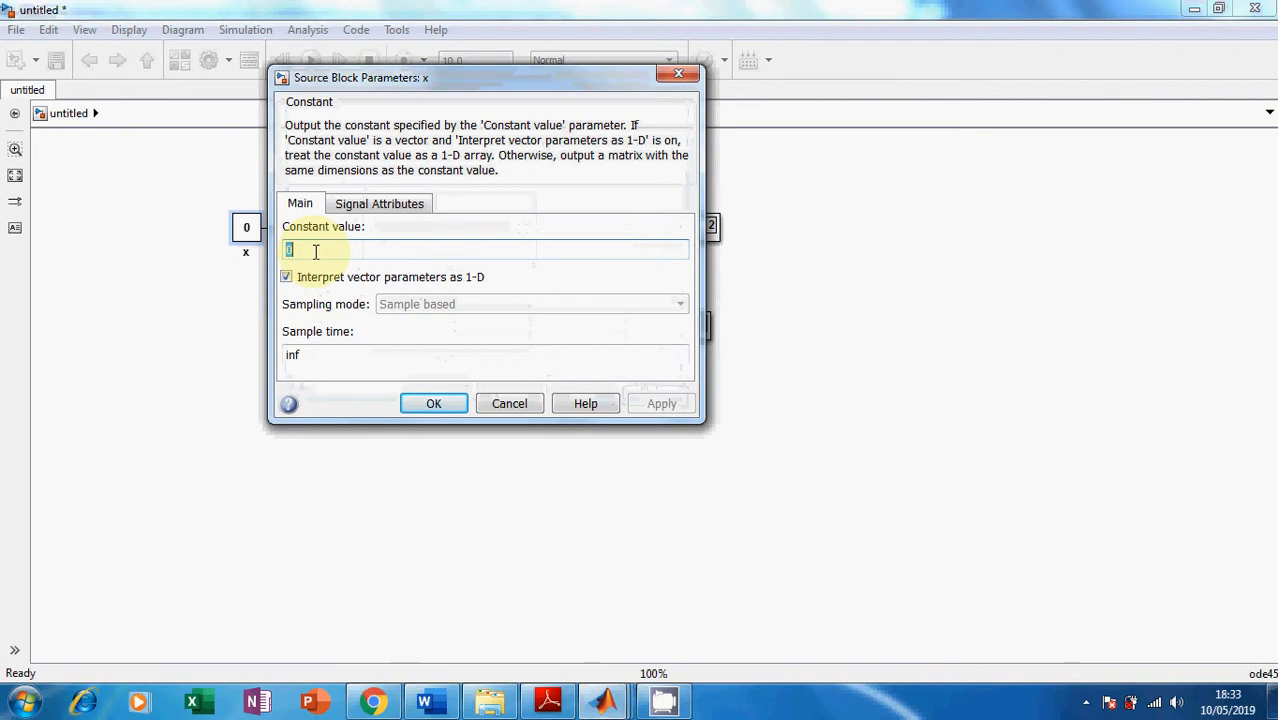
text(0)
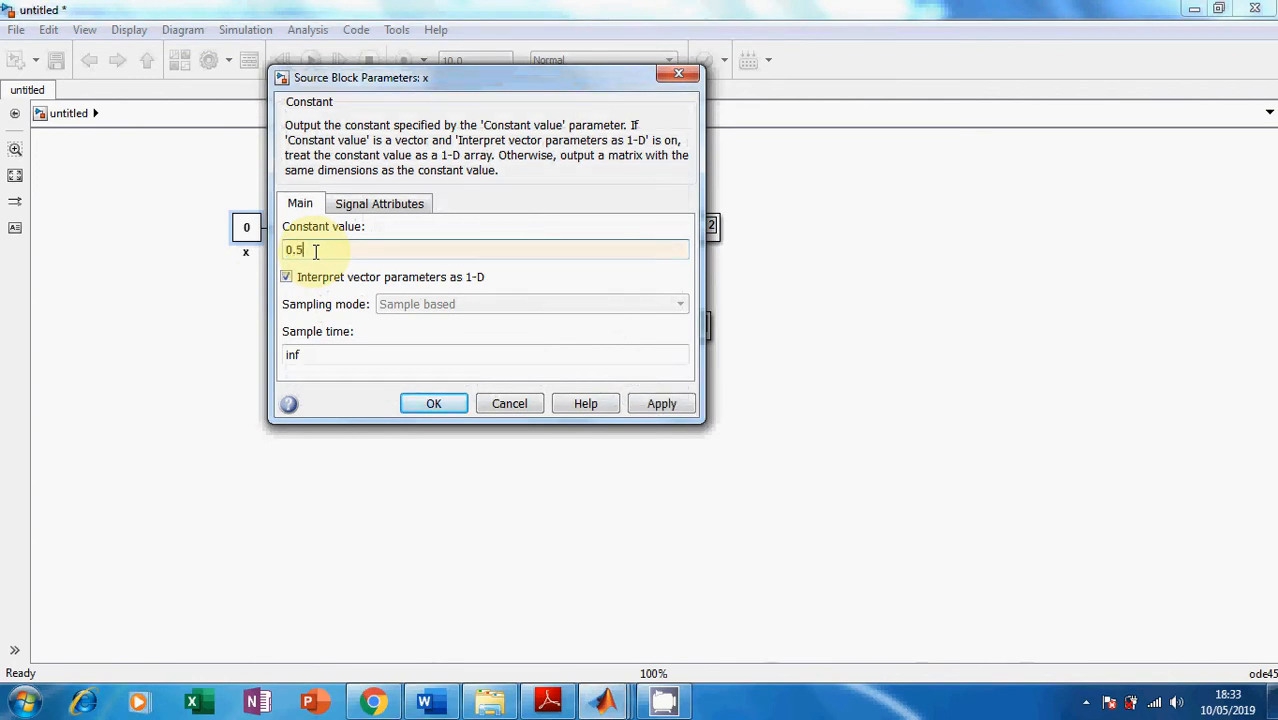
key(Return)
click(318, 64)
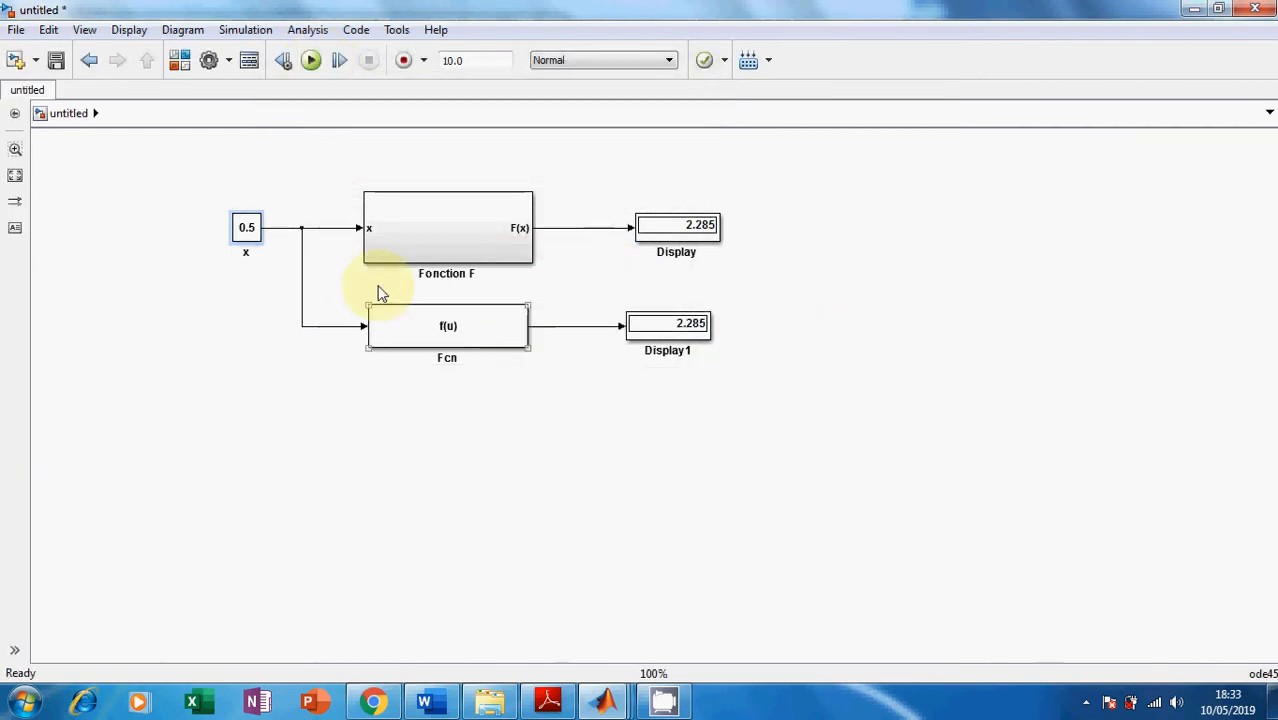
Set the x constant's value to 1 and run the simulation to compare both displays.
double_click(248, 228)
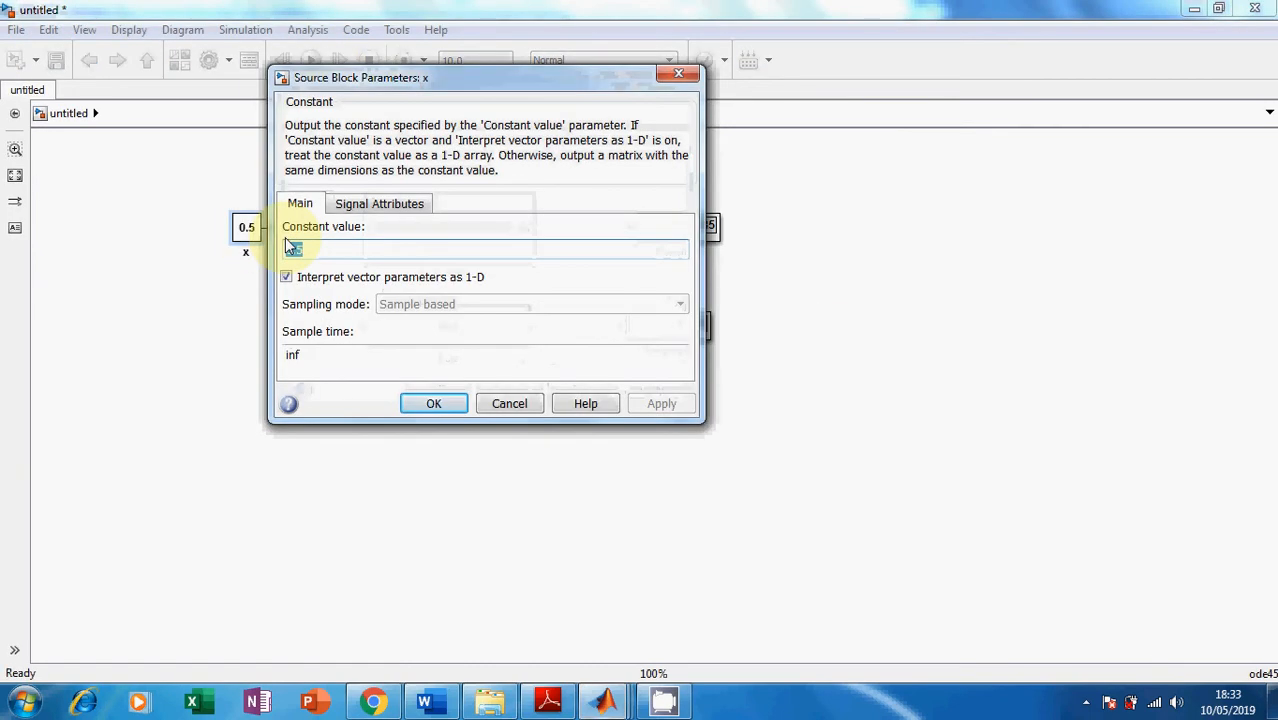
key(BackSpace)
text(0)
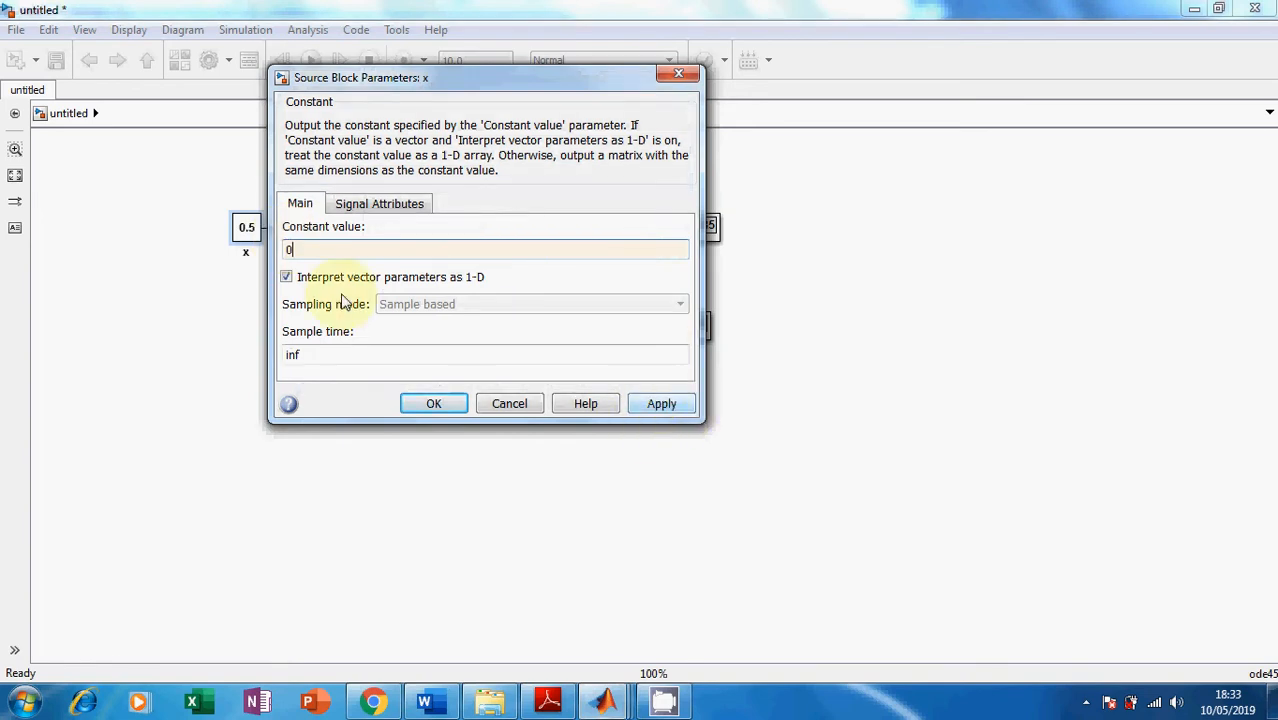
text(1)
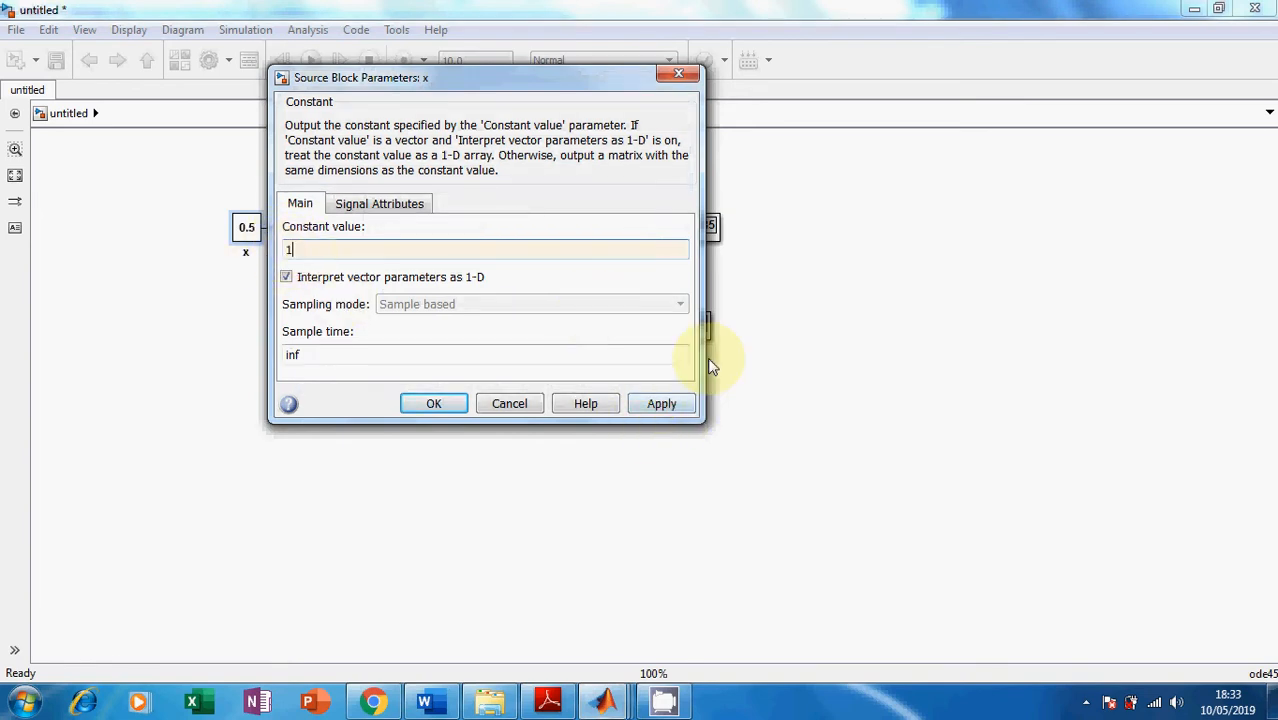
click(662, 403)
click(435, 404)
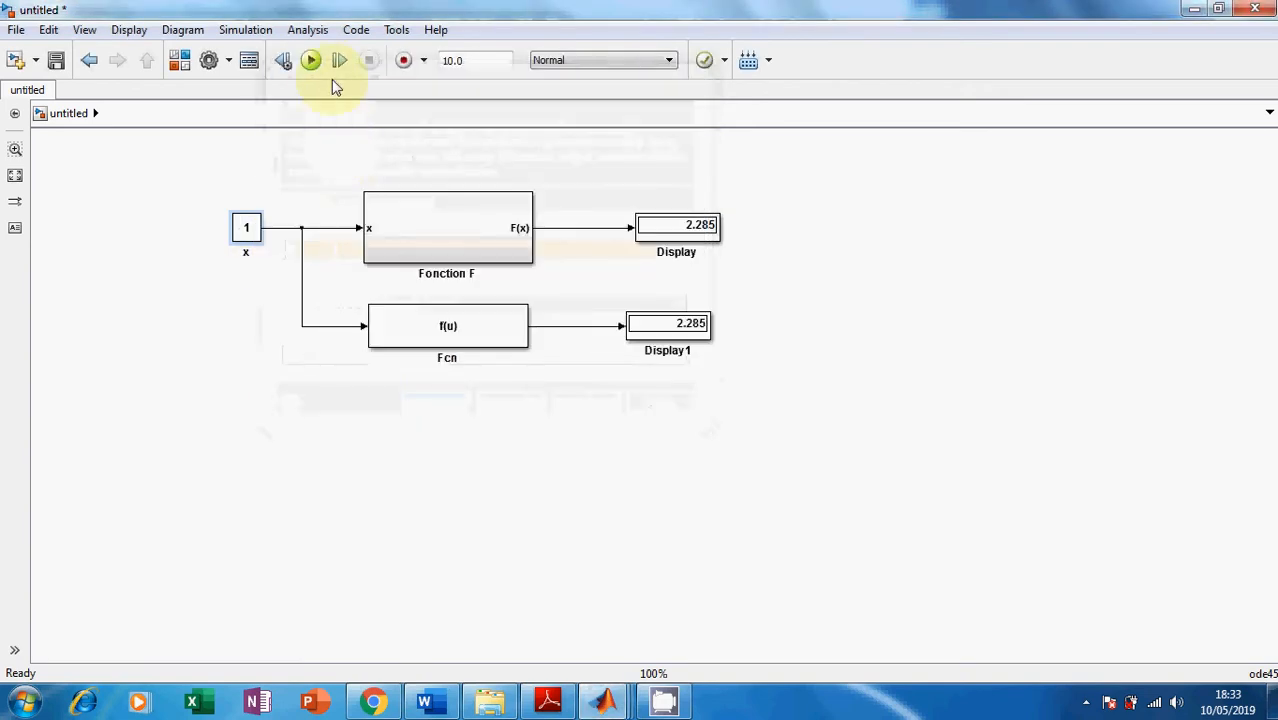
click(311, 60)
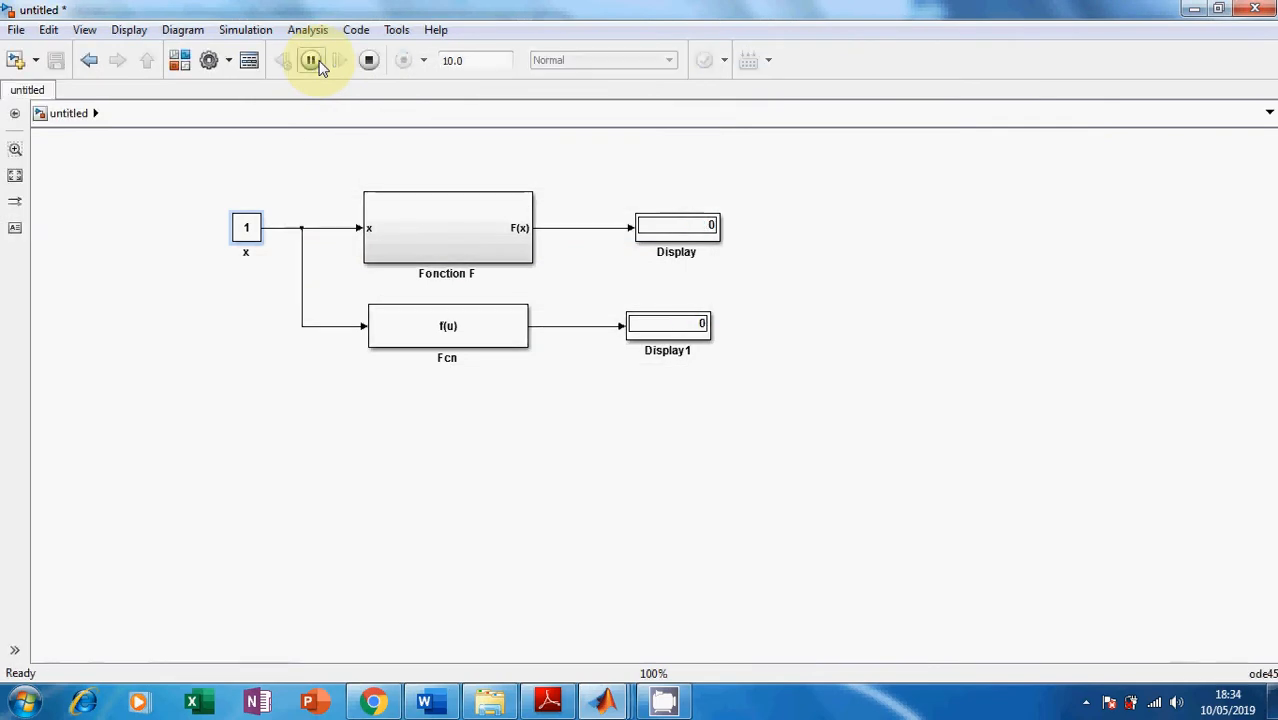
Set the x constant's value to -1 and run the simulation again.
double_click(249, 232)
text(-1)
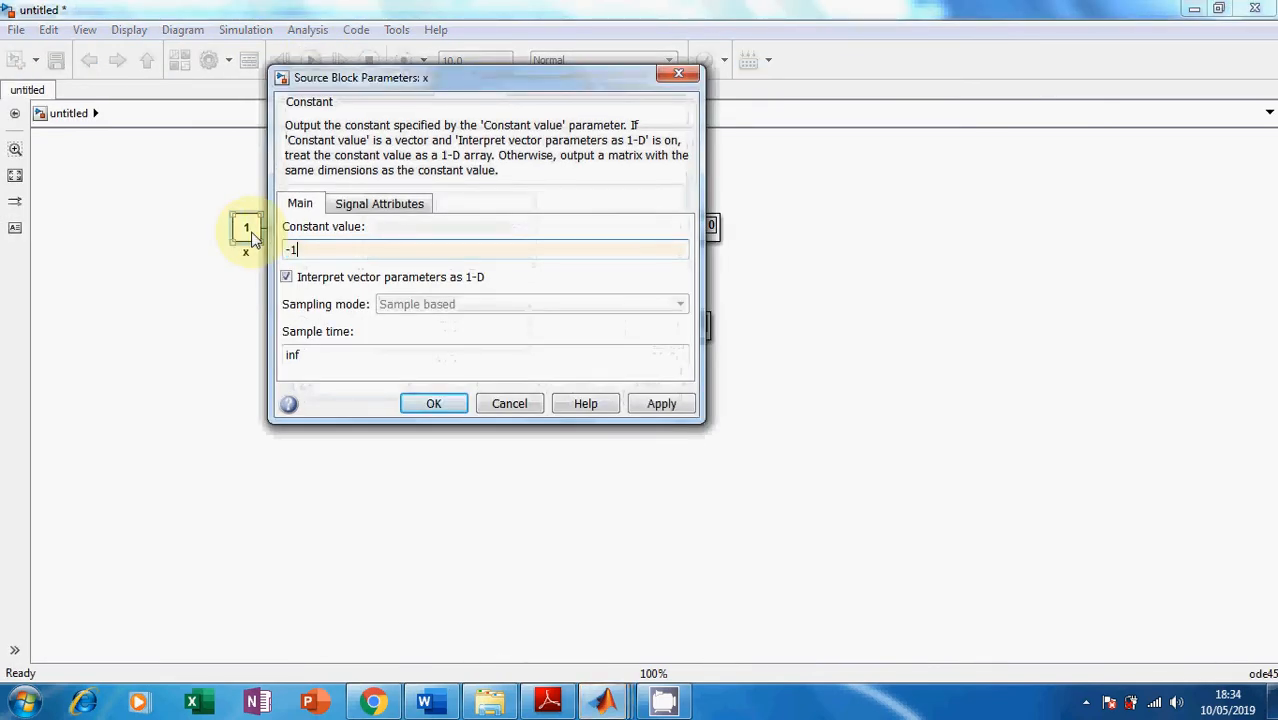
click(680, 403)
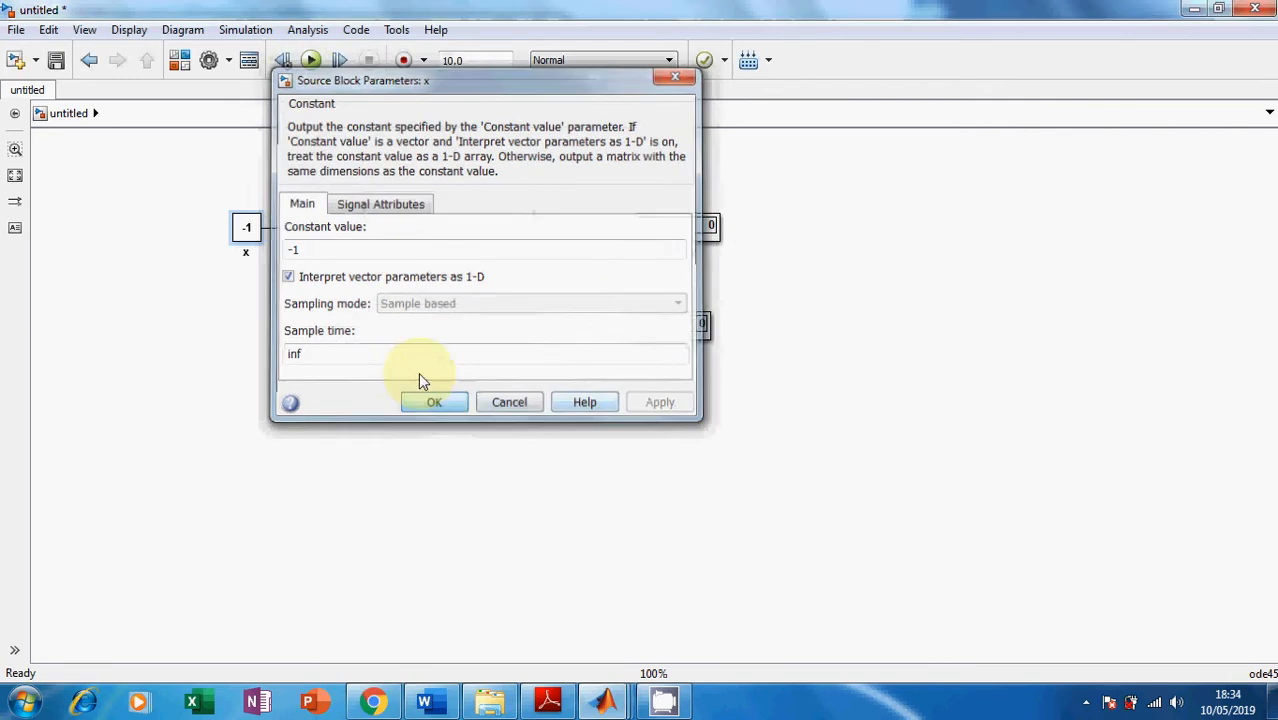
click(430, 400)
click(311, 60)
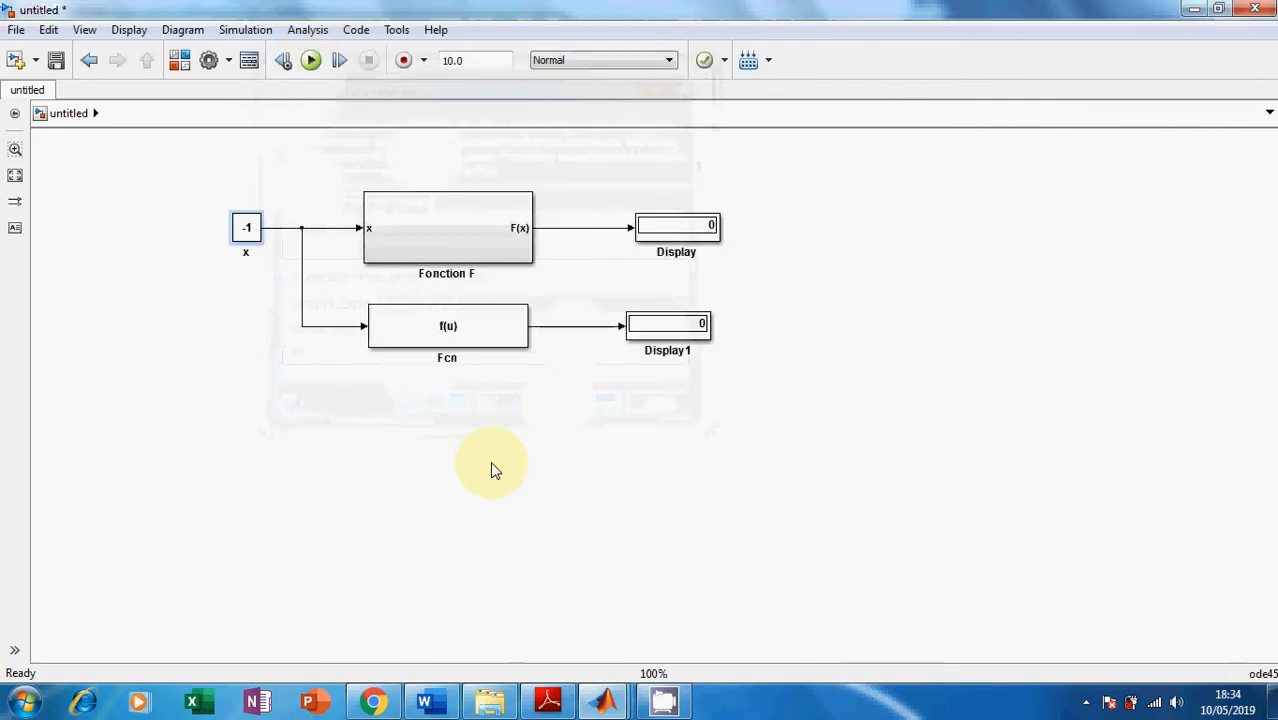
click(445, 390)
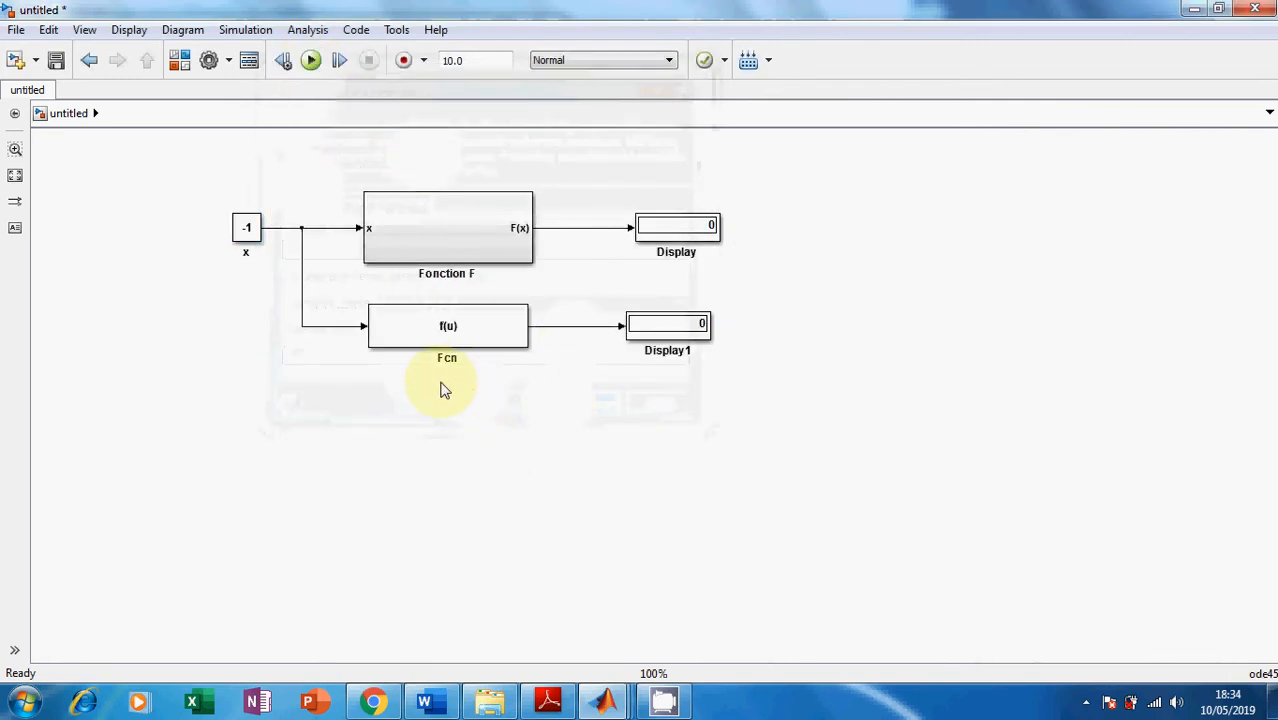
Add a MATLAB Function block from User-Defined Functions, branch the x signal to its input, and align it beneath the Fcn block.
click(179, 60)
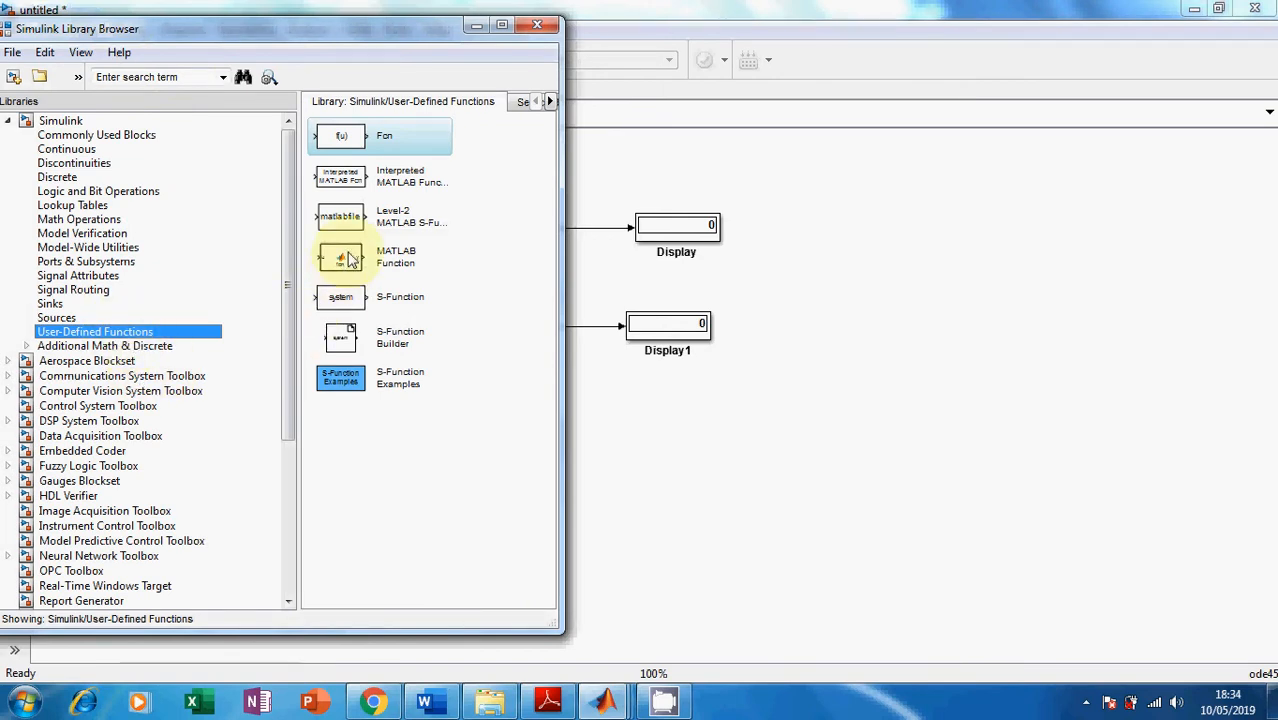
drag(345, 258, 562, 405)
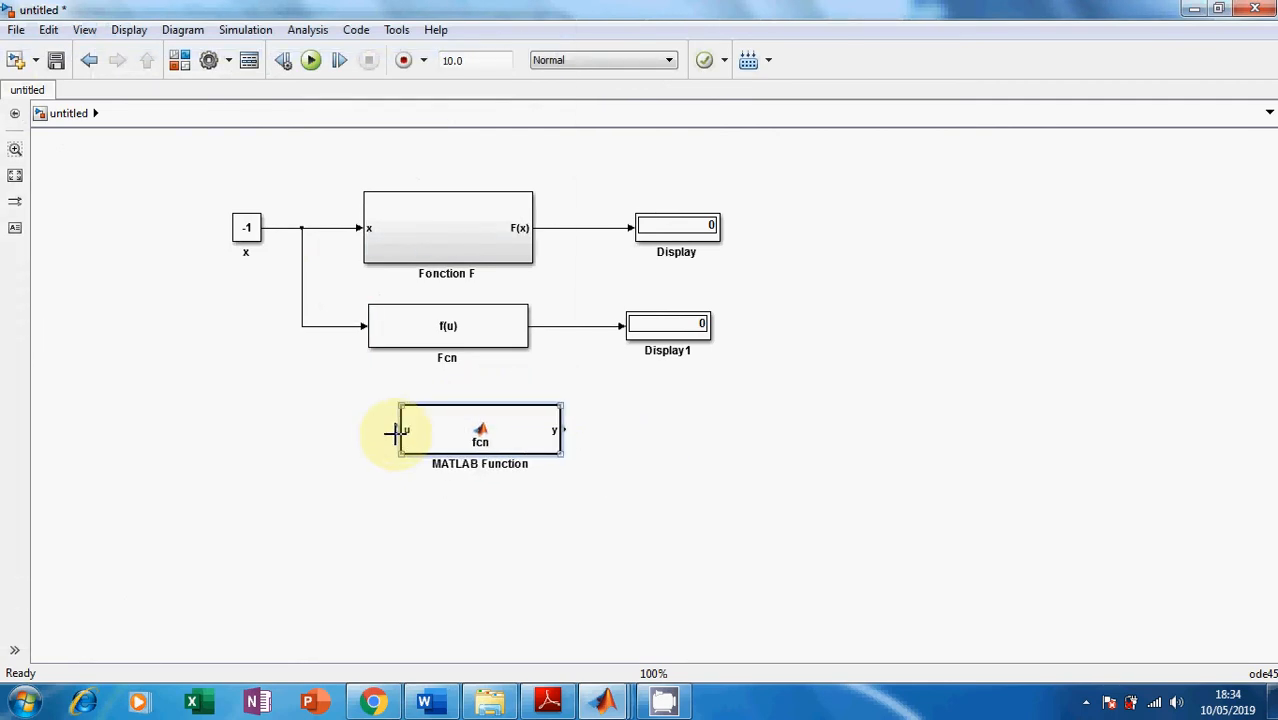
drag(398, 429, 297, 326)
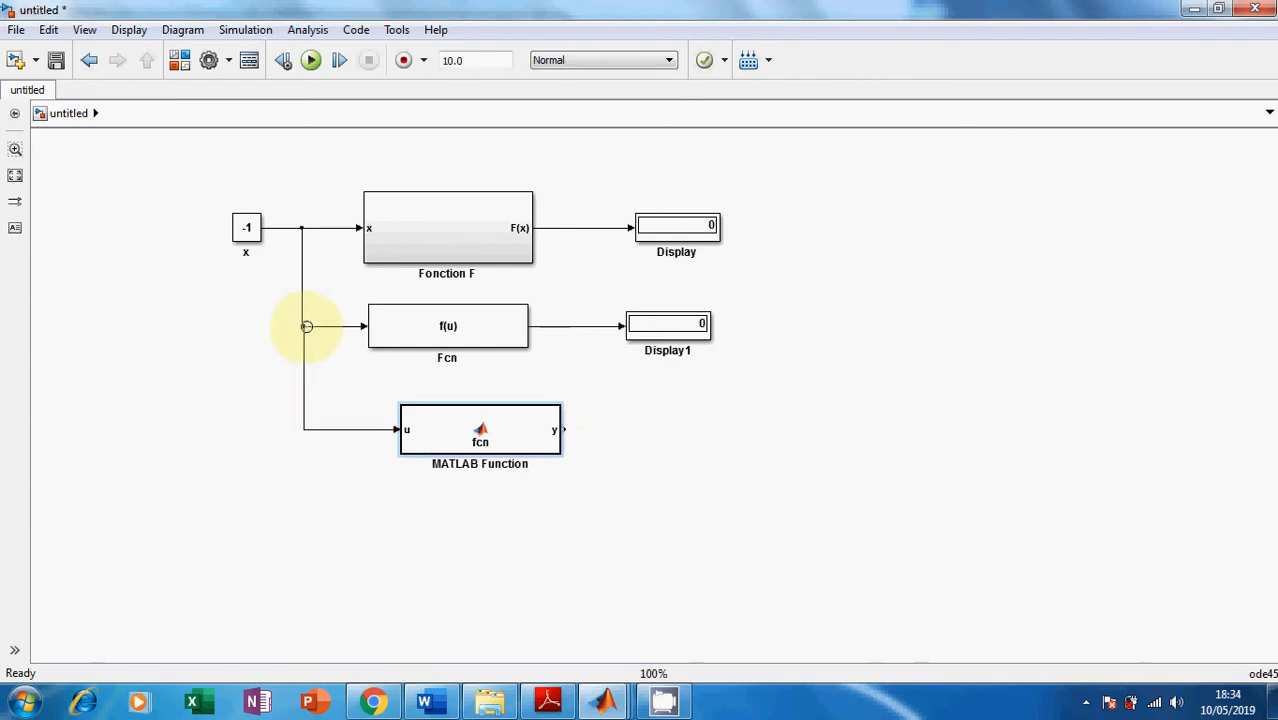
drag(502, 431, 467, 428)
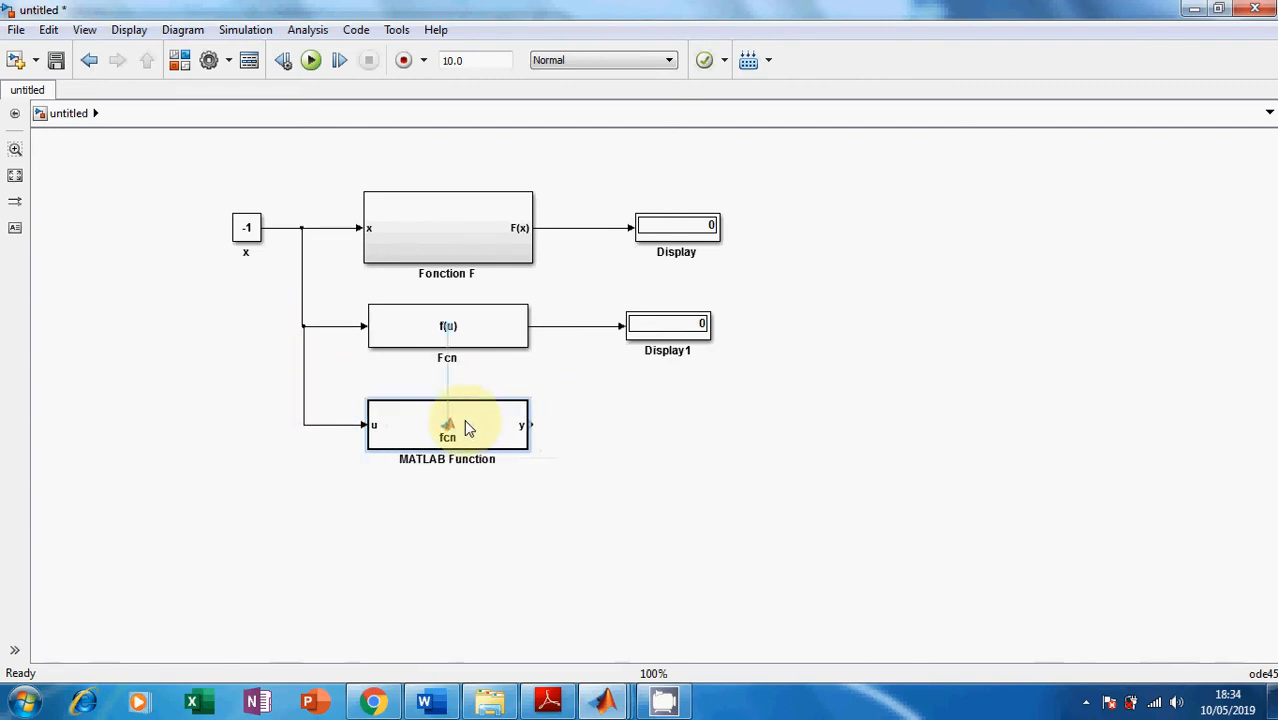
Duplicate the Display1 block below itself and connect the MATLAB Function block's output y to the copy.
click(447, 325)
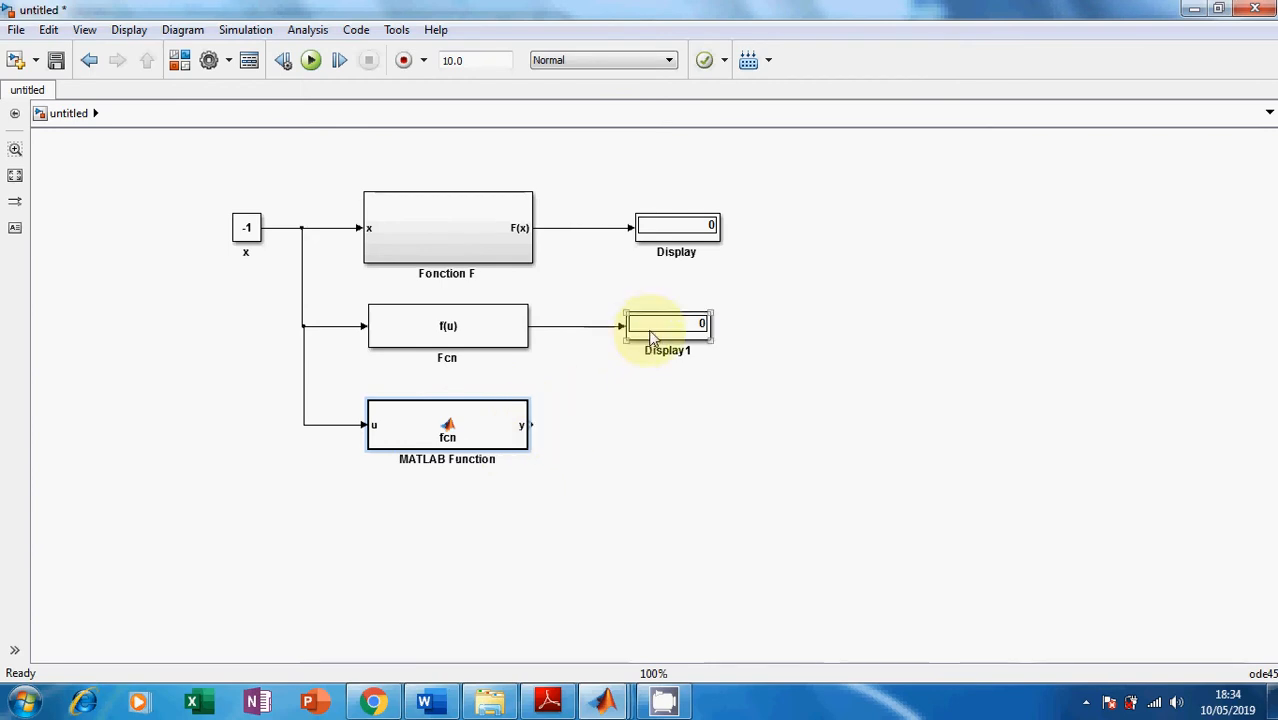
drag(654, 327, 646, 428)
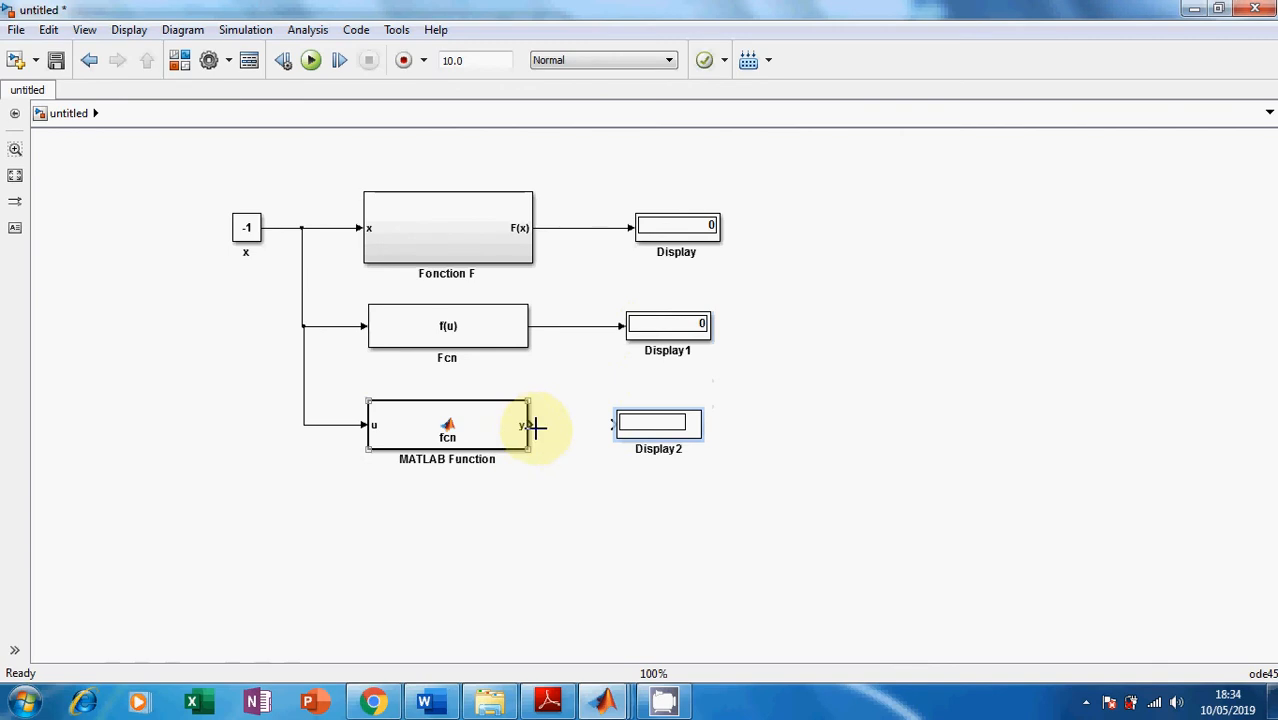
drag(525, 423, 610, 423)
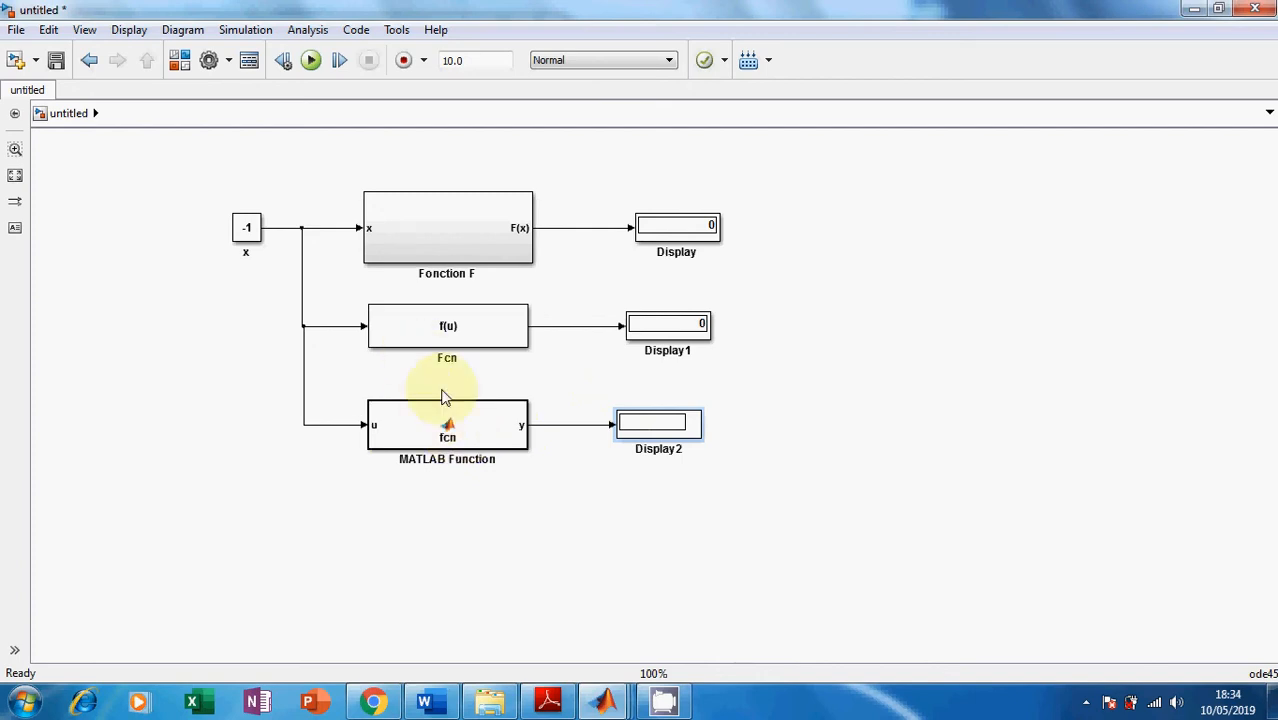
Open the MATLAB Function block's code and review the f(x) equation in the Word document.
double_click(455, 438)
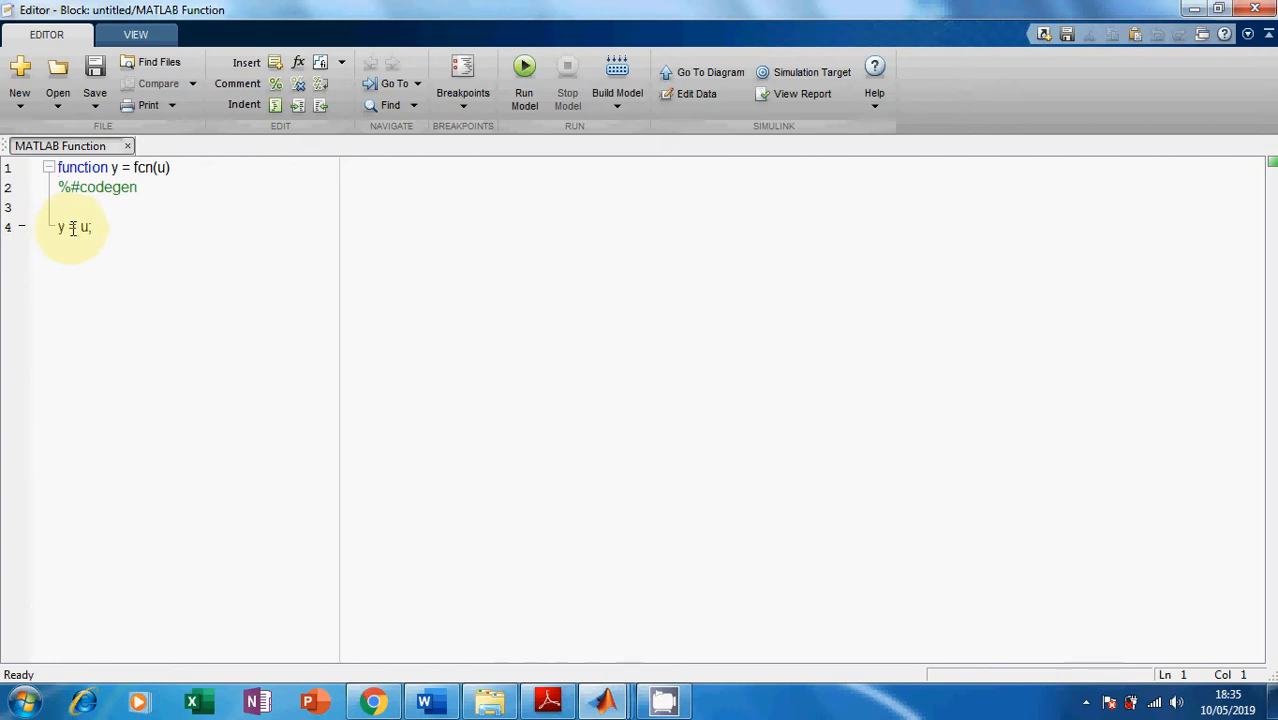
click(424, 701)
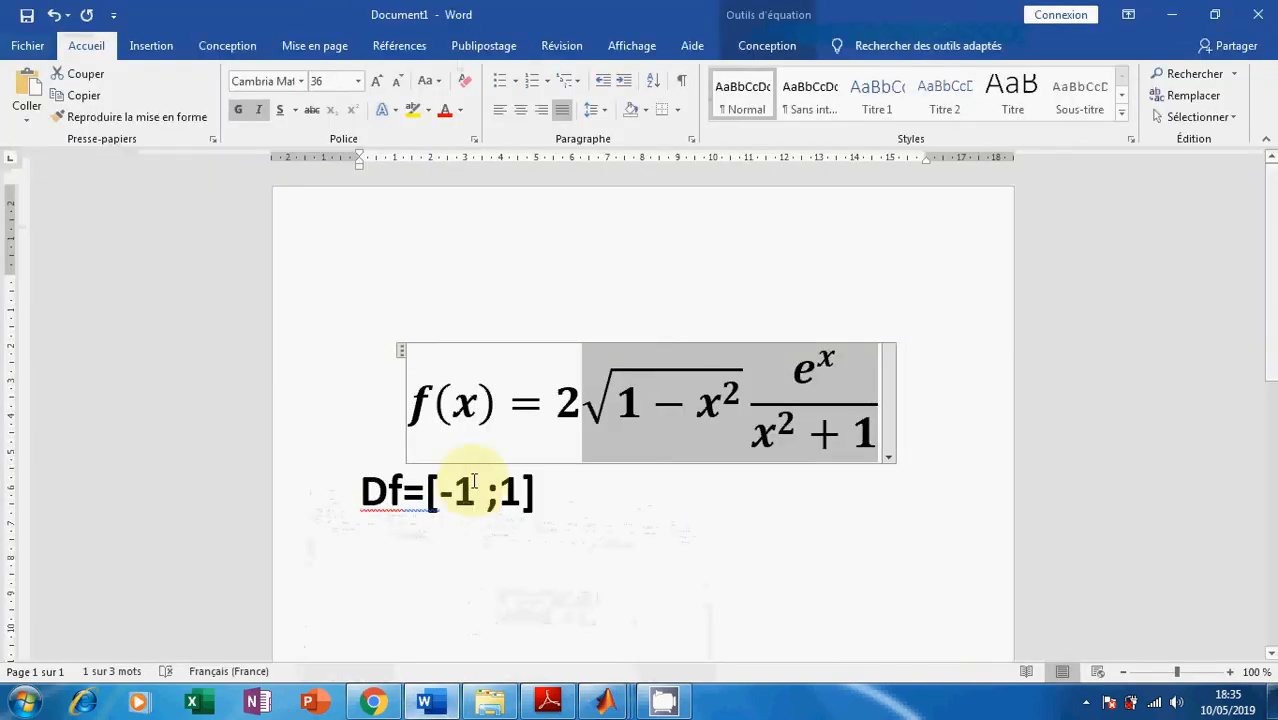
click(1172, 14)
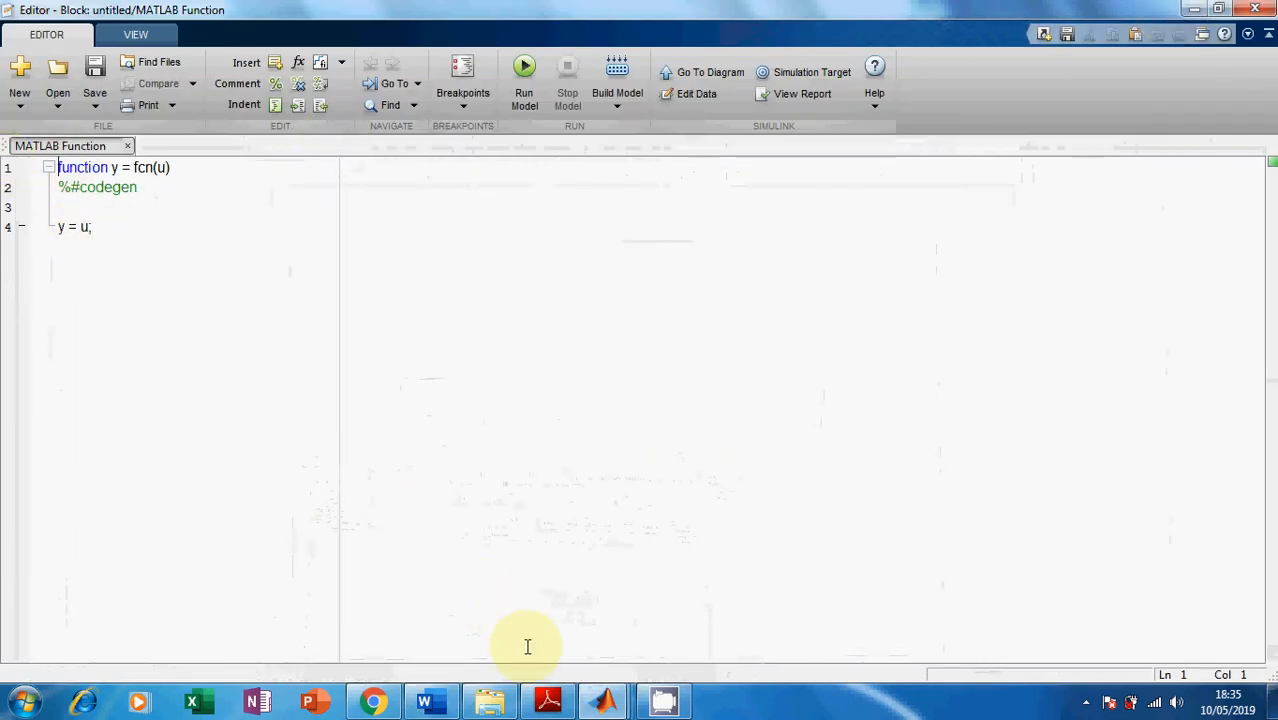
Copy the Fcn block's expression into the MATLAB Function code as y =2*(sqrt(1-u^2))*(exp(u))/(1+u^2); and run the simulation.
mouse_move(632, 703)
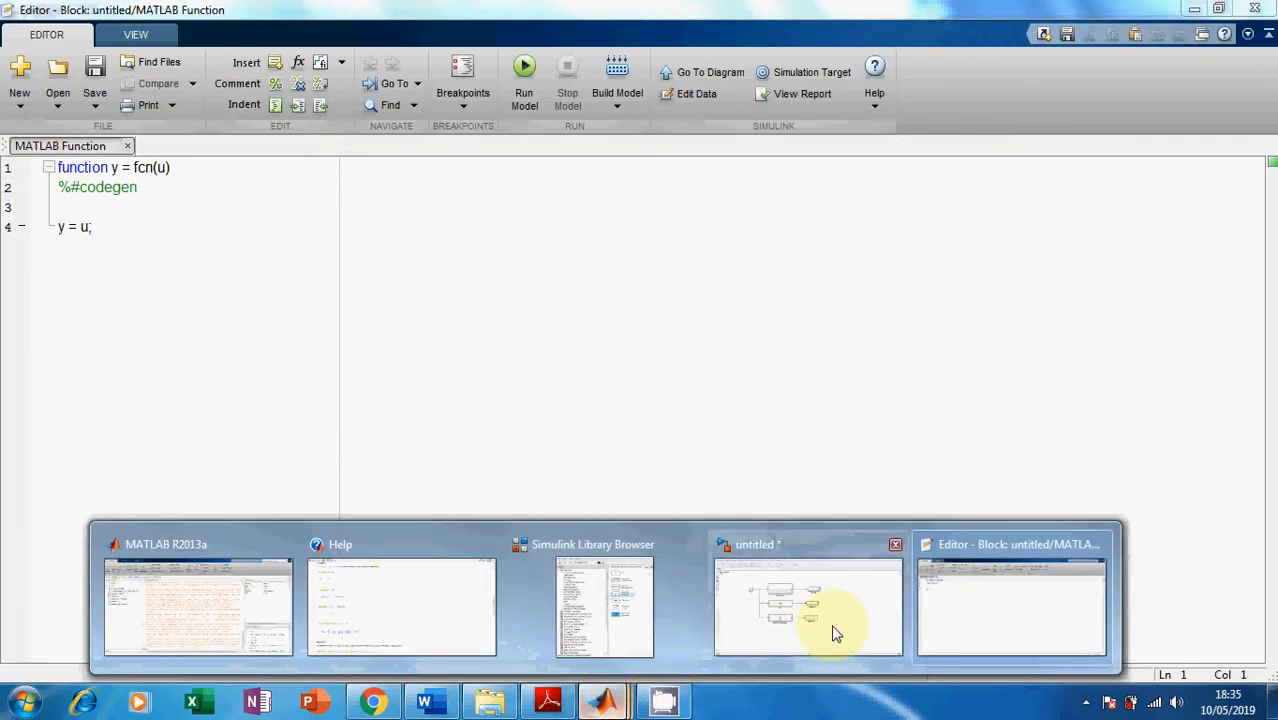
click(819, 628)
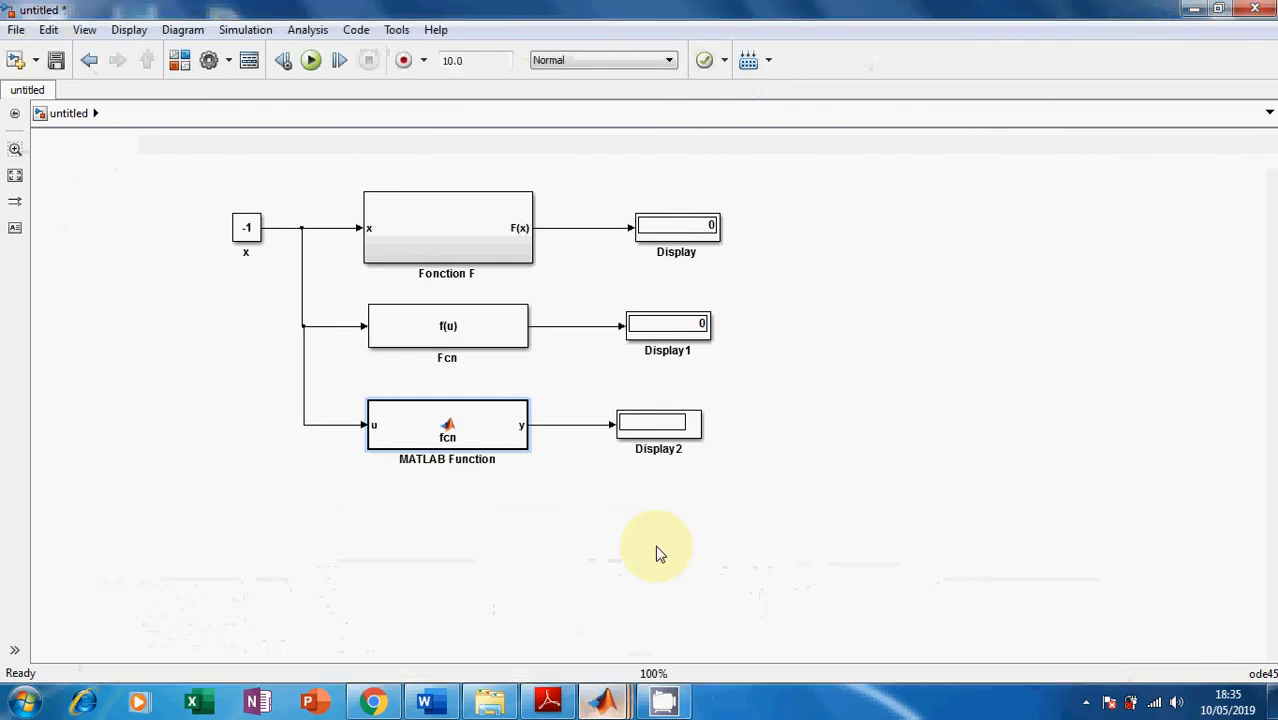
double_click(430, 335)
key(ctrl+c)
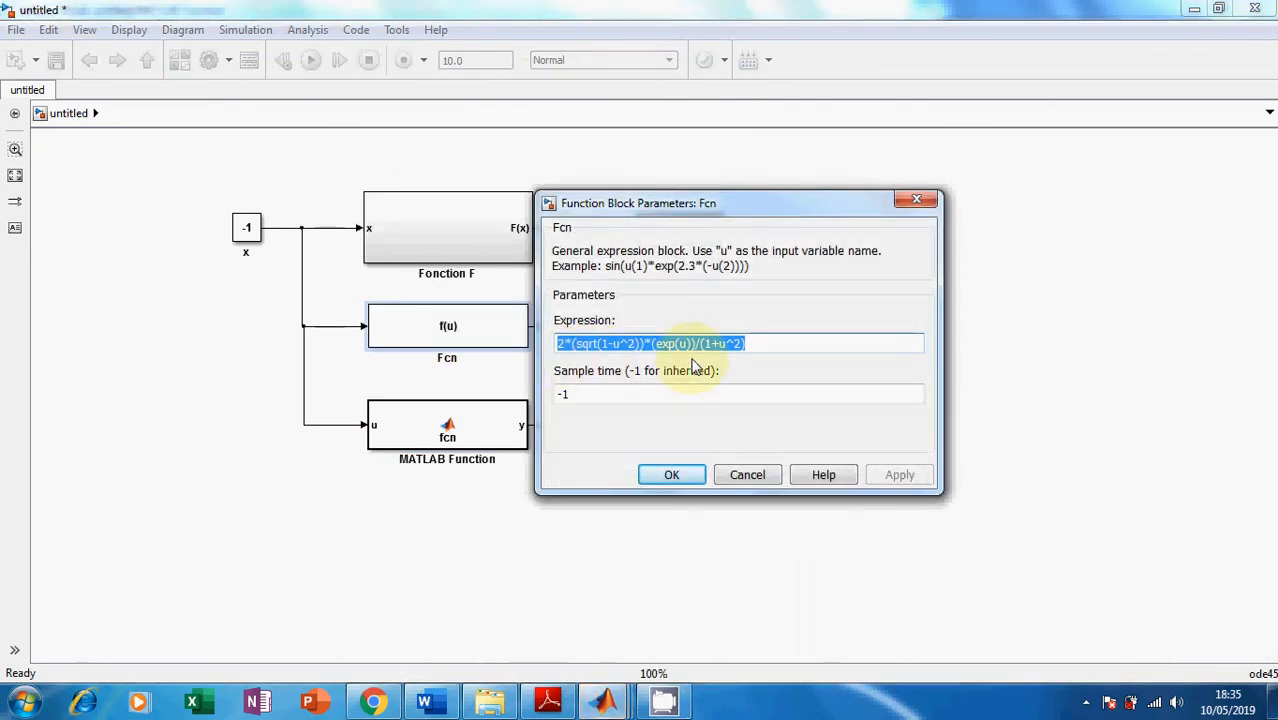
click(672, 475)
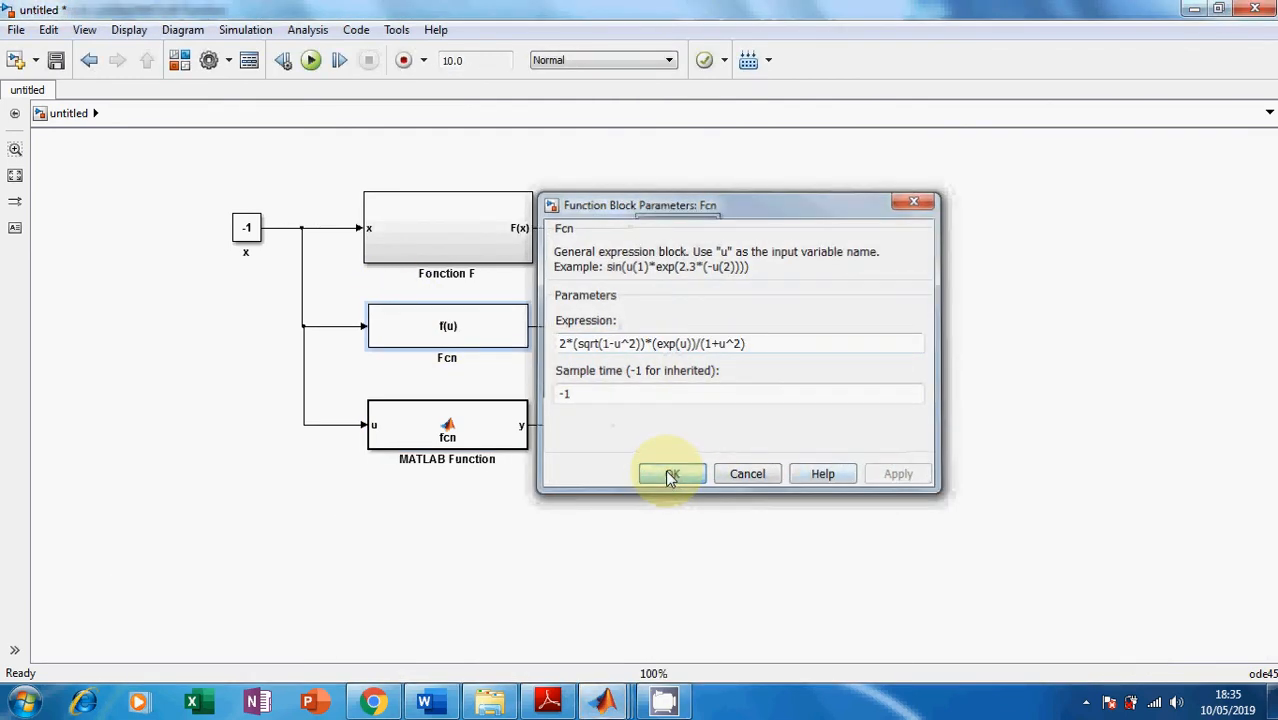
double_click(420, 437)
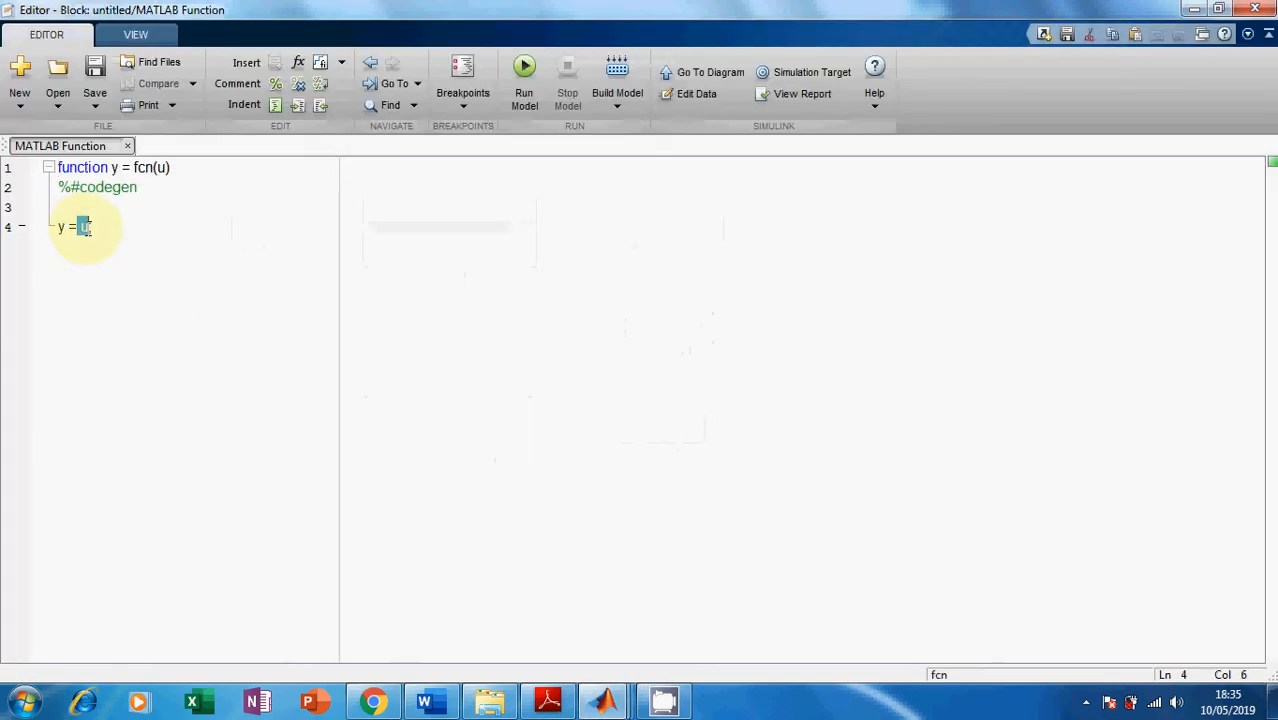
key(ctrl+v)
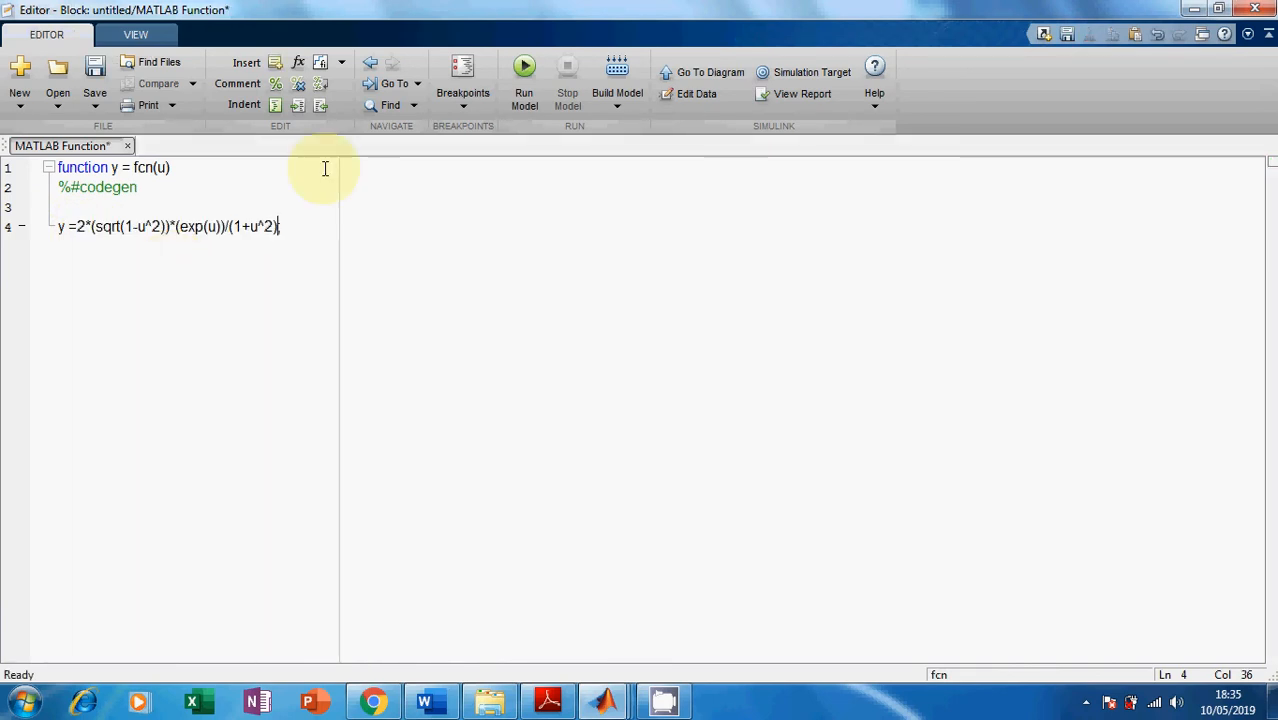
click(1255, 9)
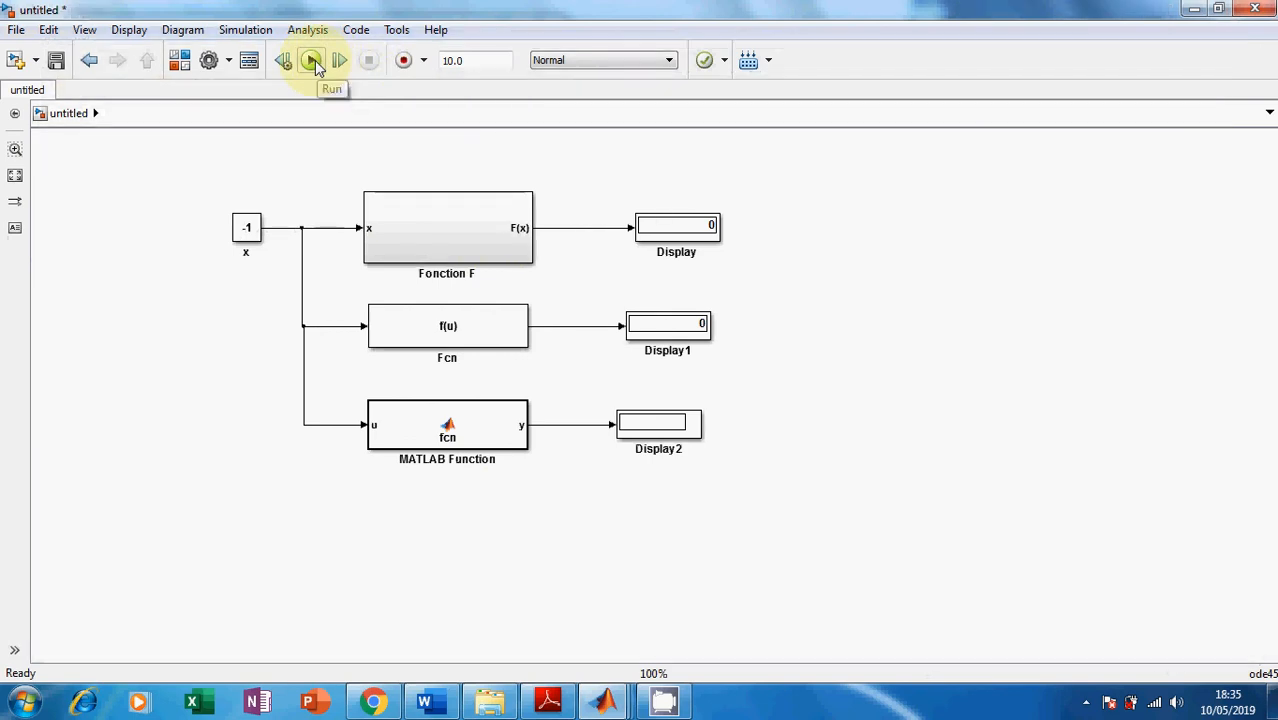
click(312, 60)
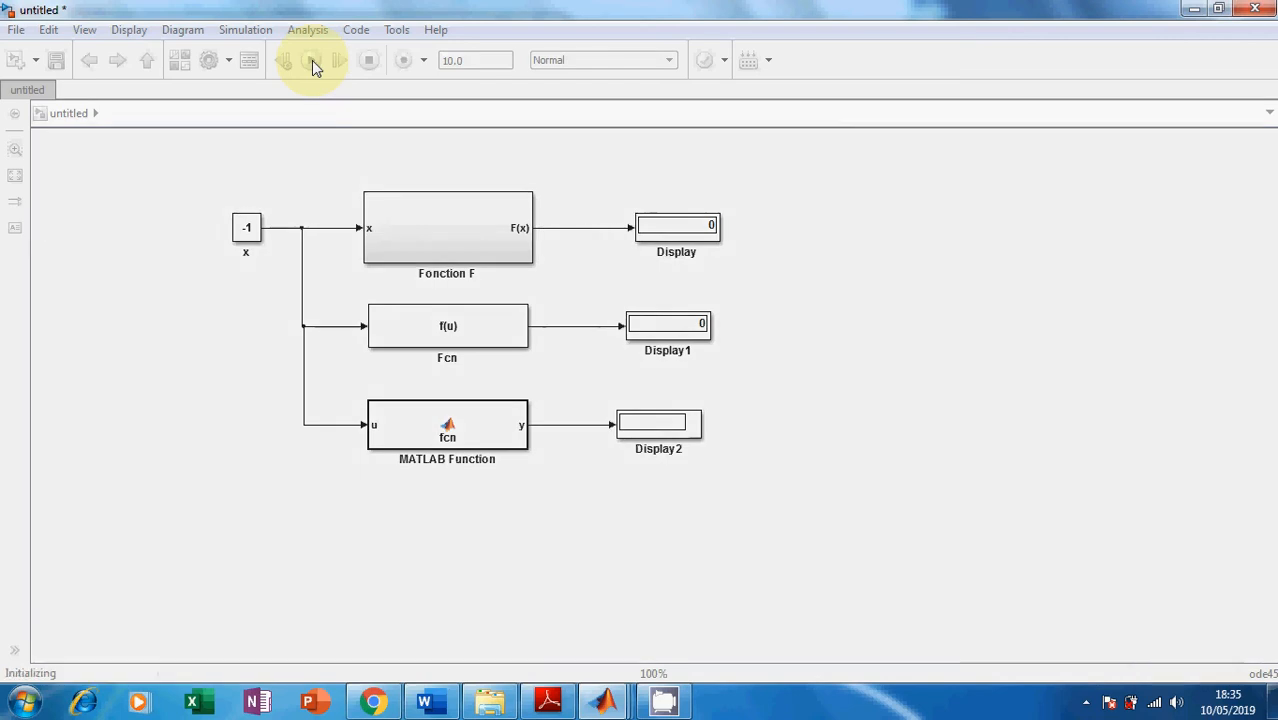
Set the x constant's value to -0.5 and run the simulation to compare the three displays.
double_click(247, 228)
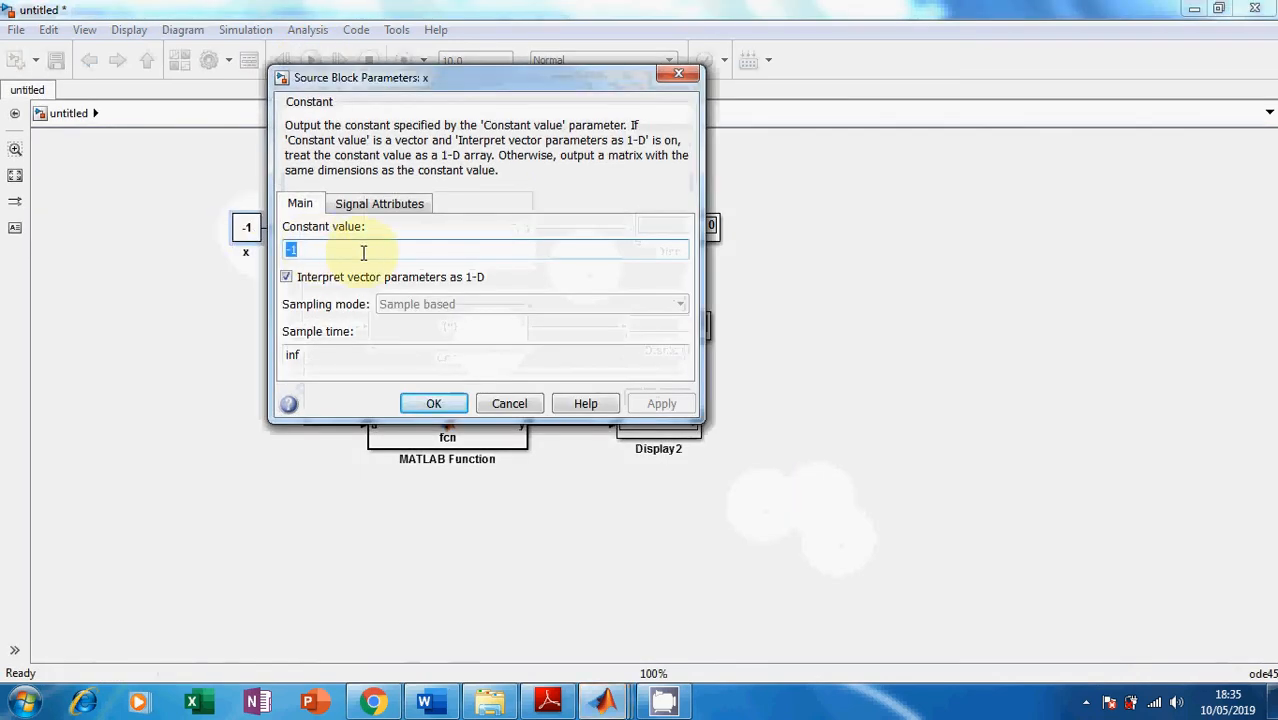
text(-0)
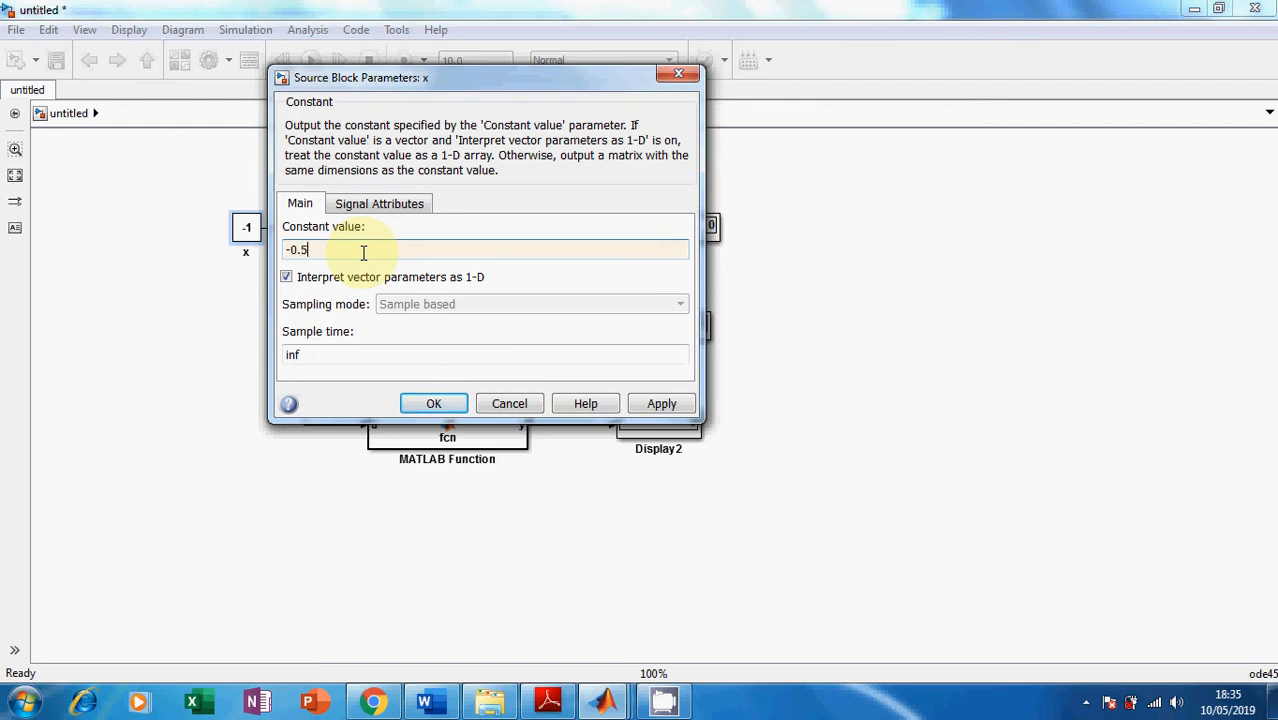
text(.5)
click(661, 403)
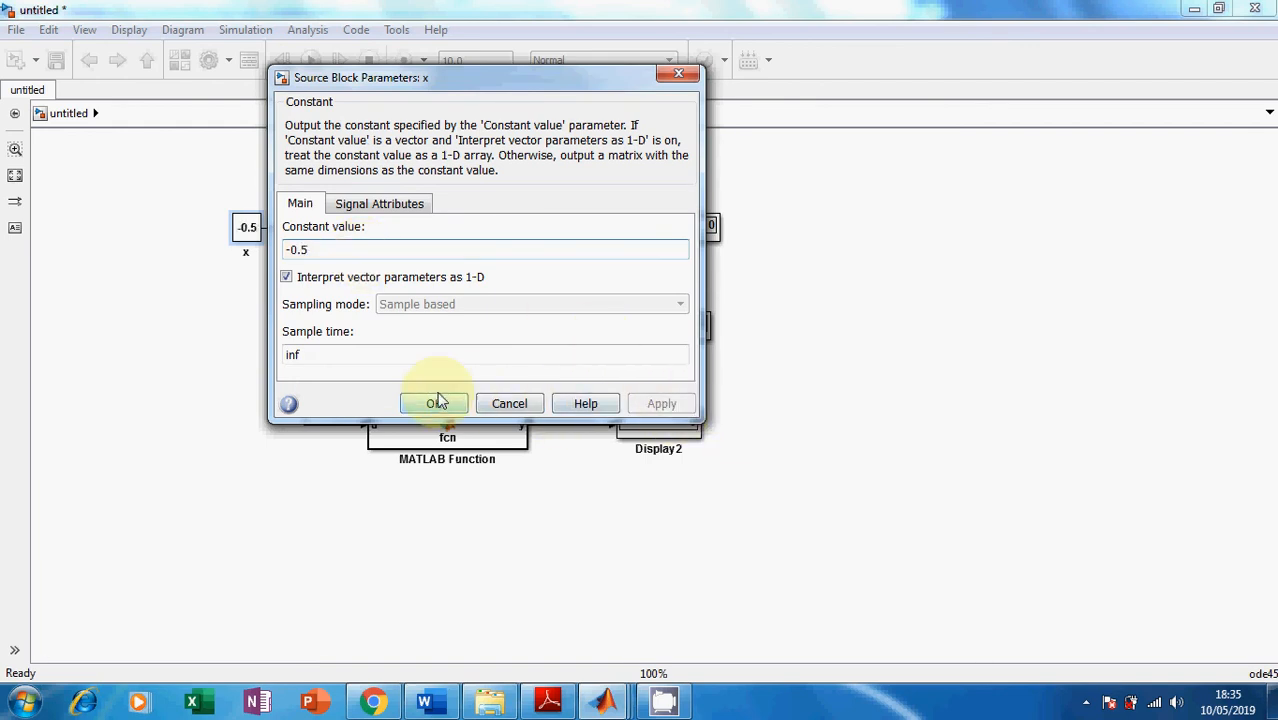
click(437, 401)
click(313, 60)
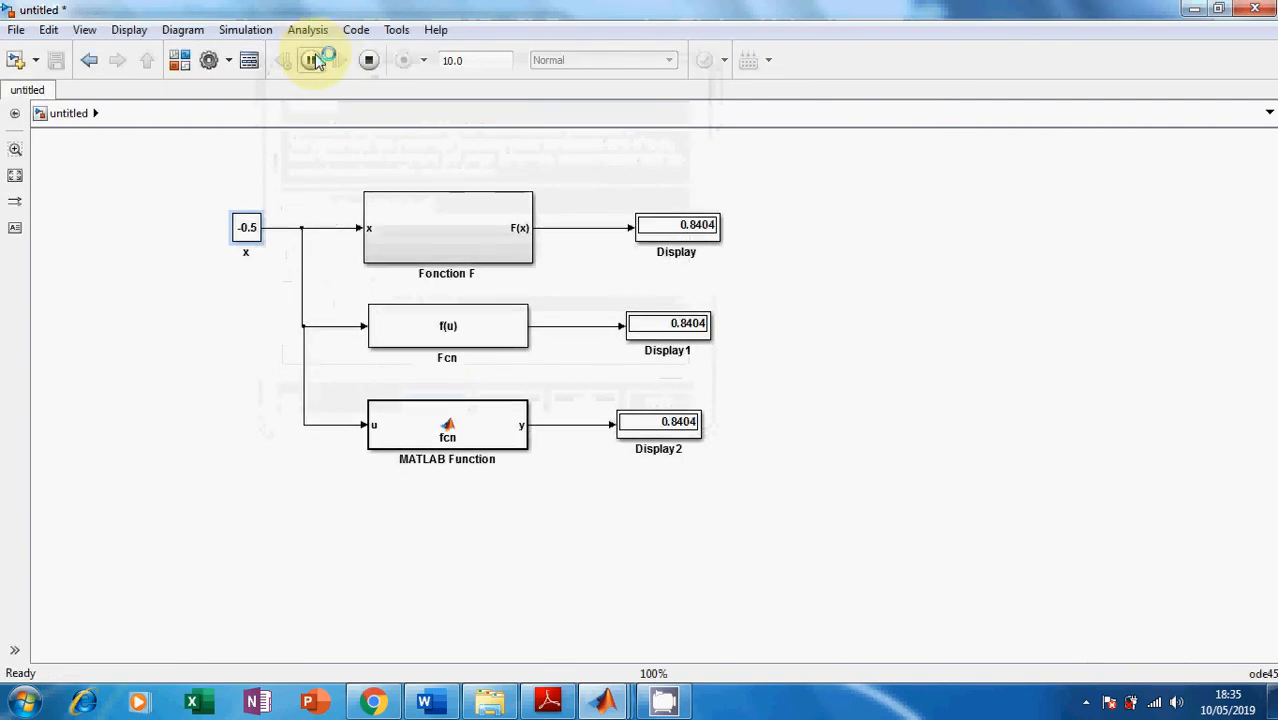
Set the x constant's value to 0 and rerun the simulation to compare the three displays.
click(247, 235)
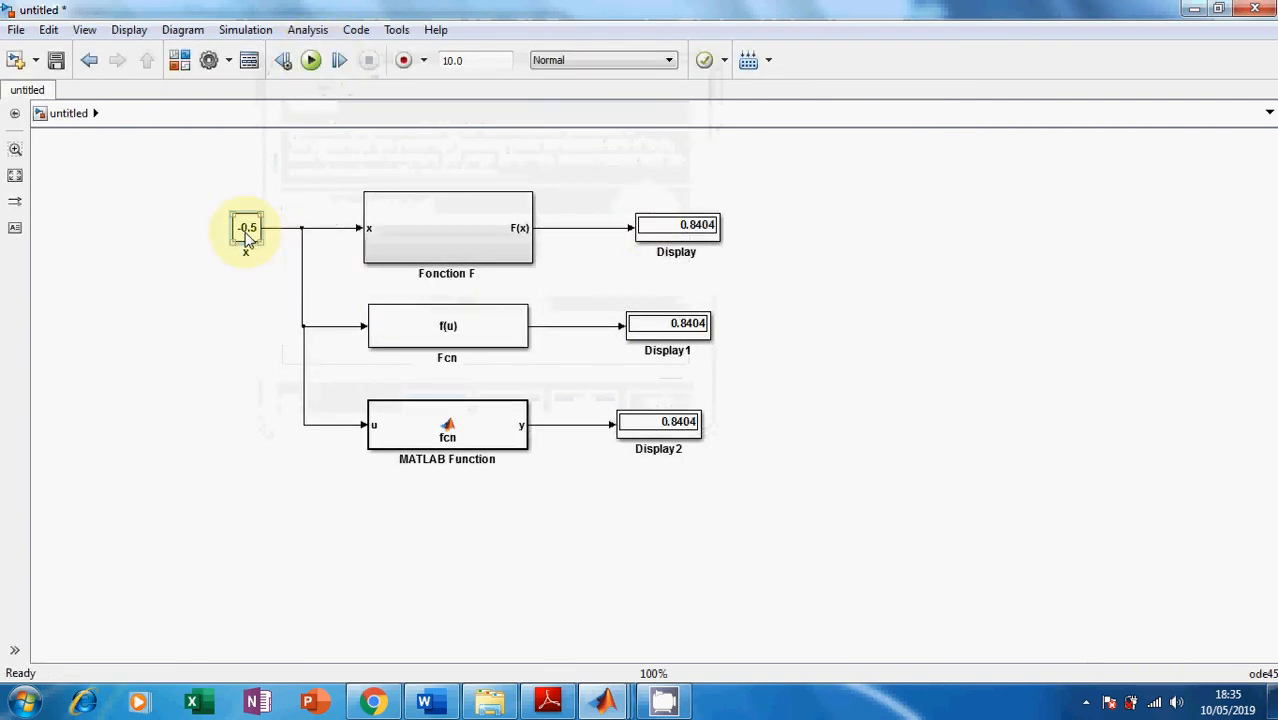
double_click(247, 235)
text(0)
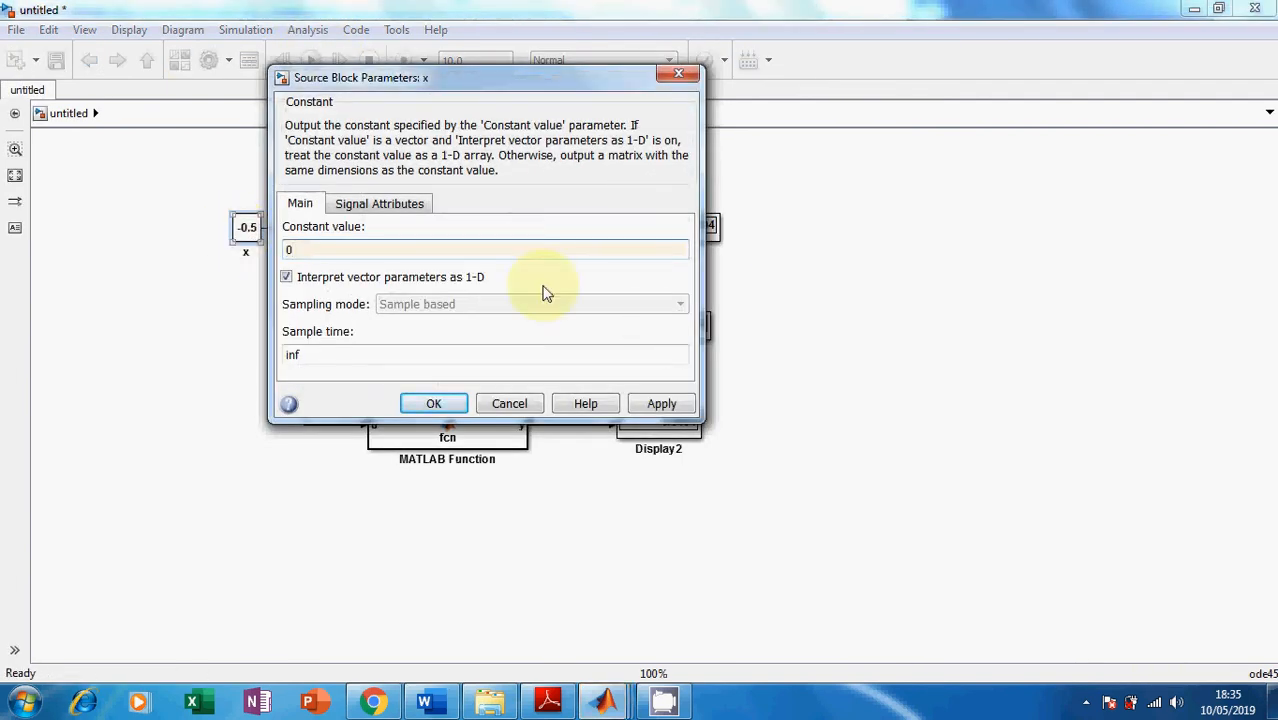
click(661, 403)
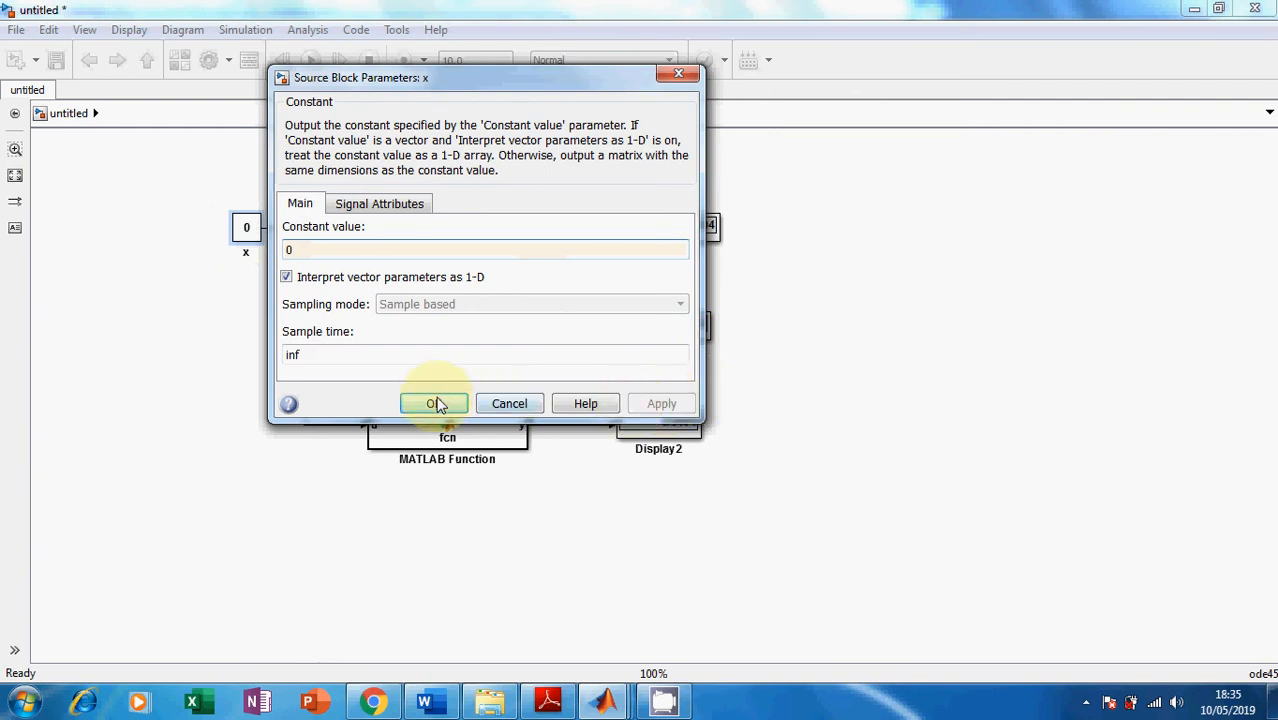
click(437, 403)
click(312, 61)
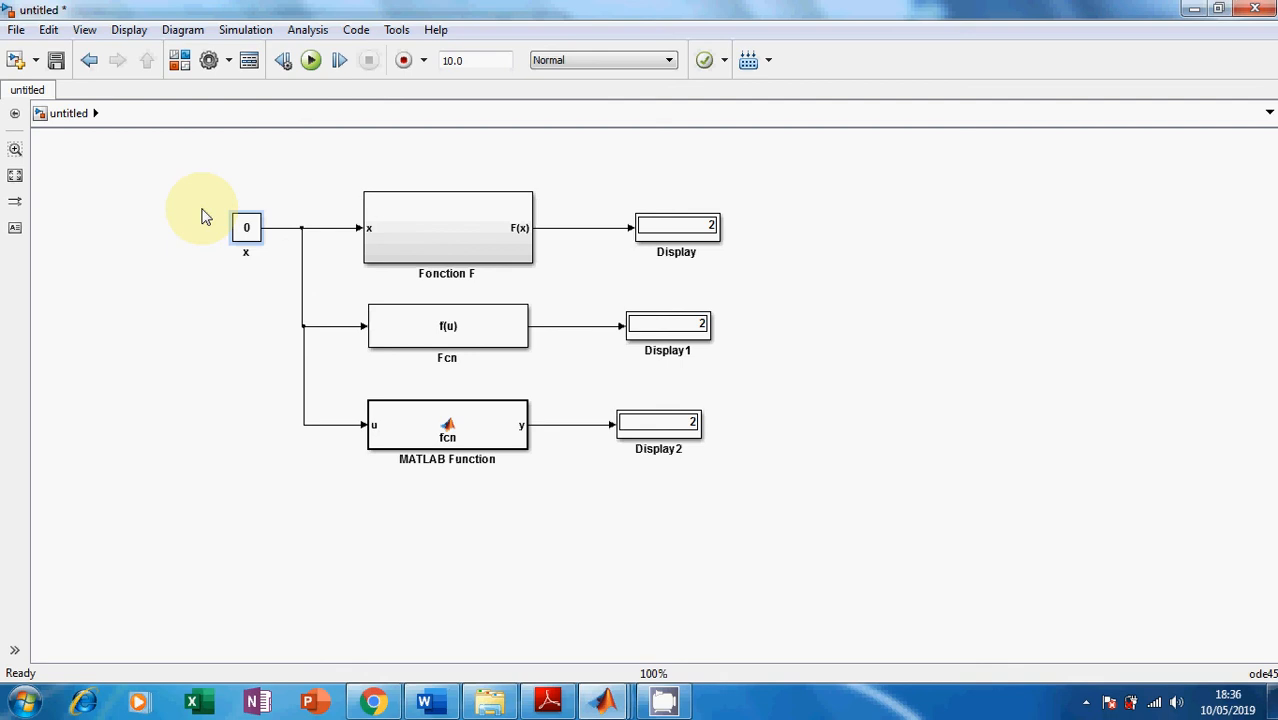
click(417, 240)
click(468, 328)
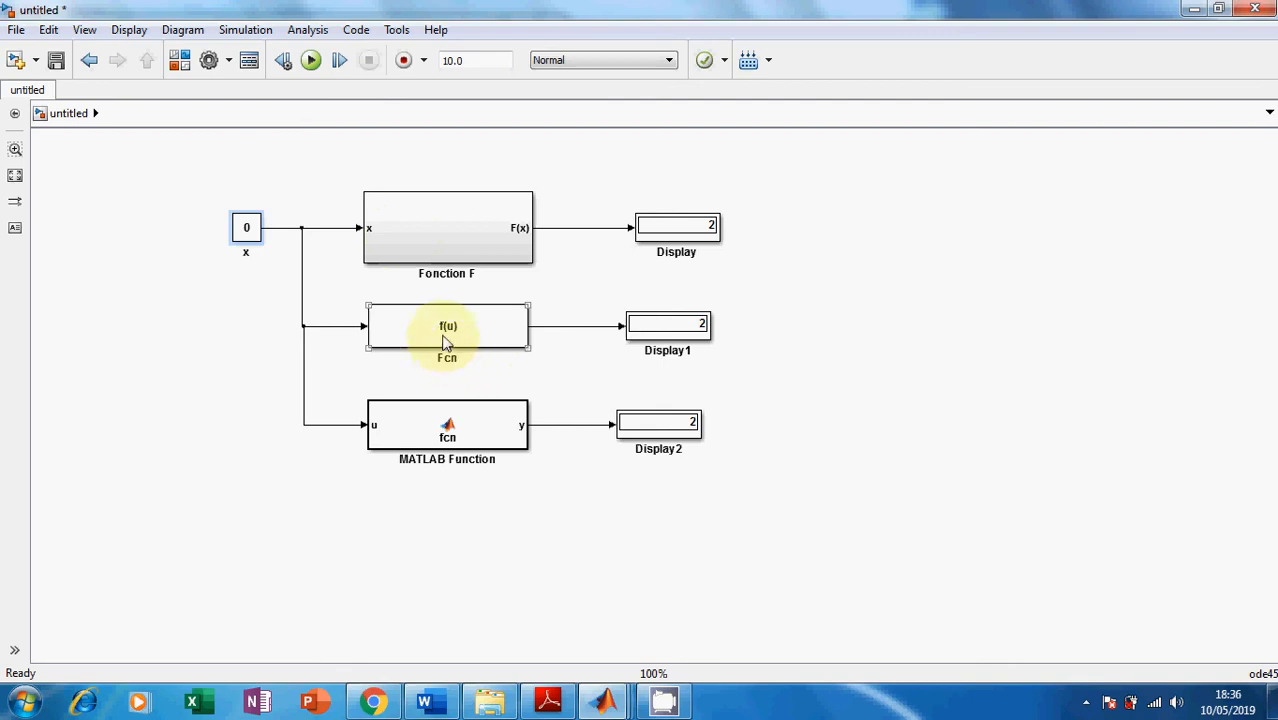
click(485, 446)
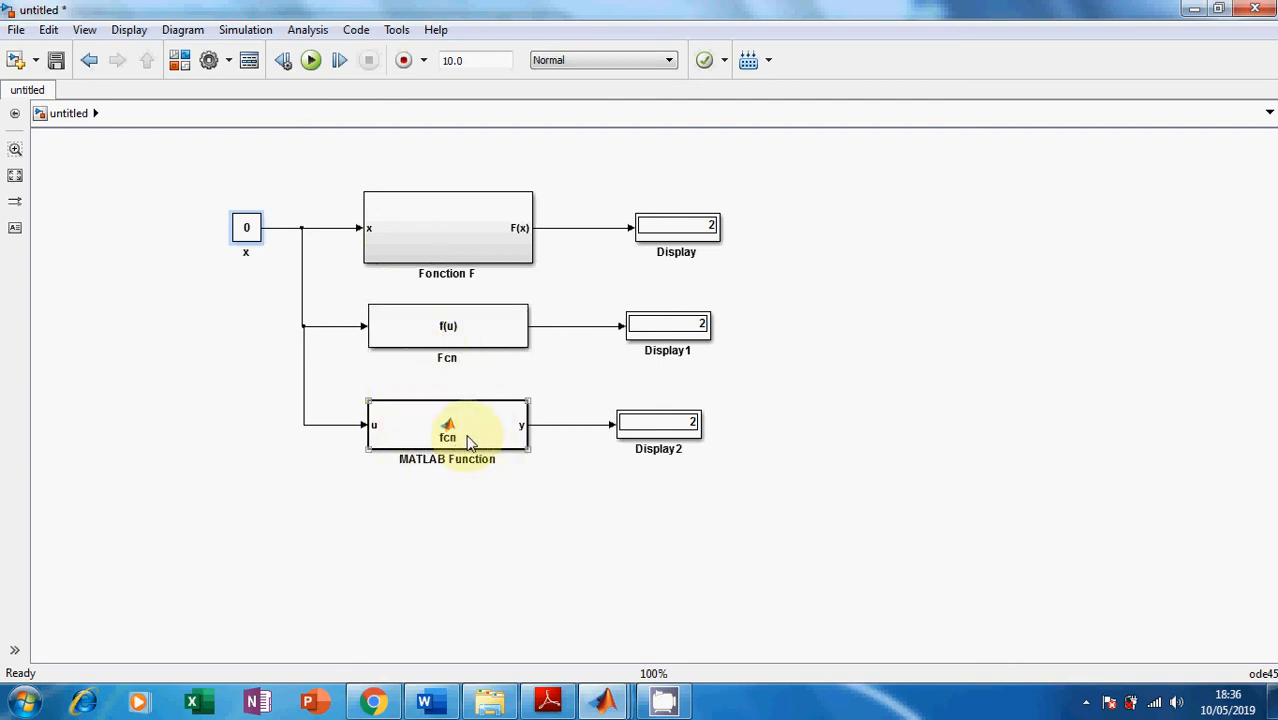
click(506, 477)
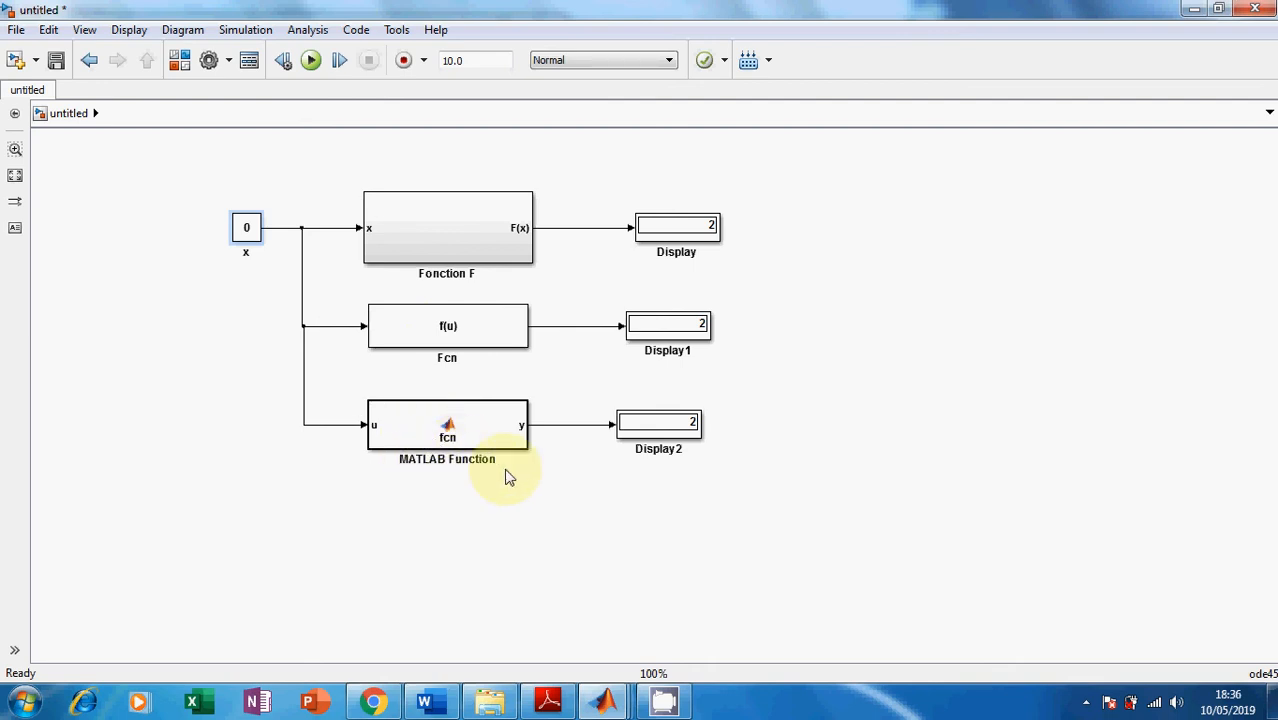
click(442, 466)
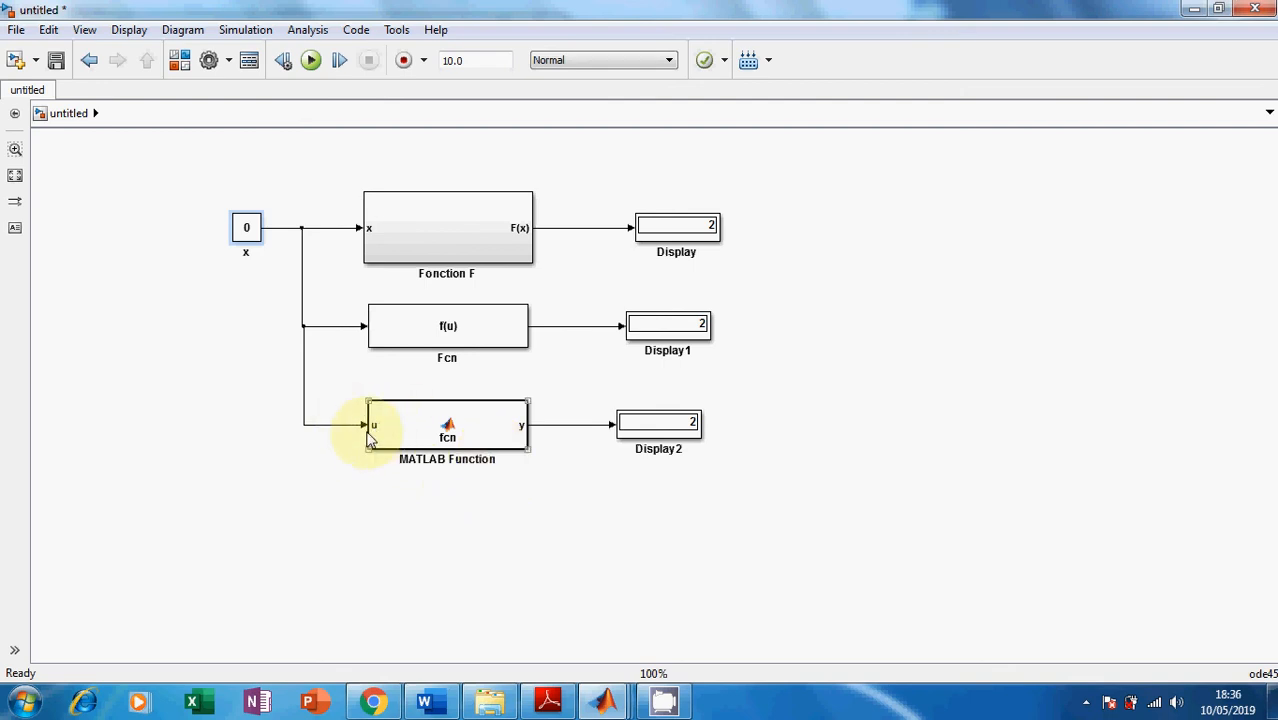
click(565, 460)
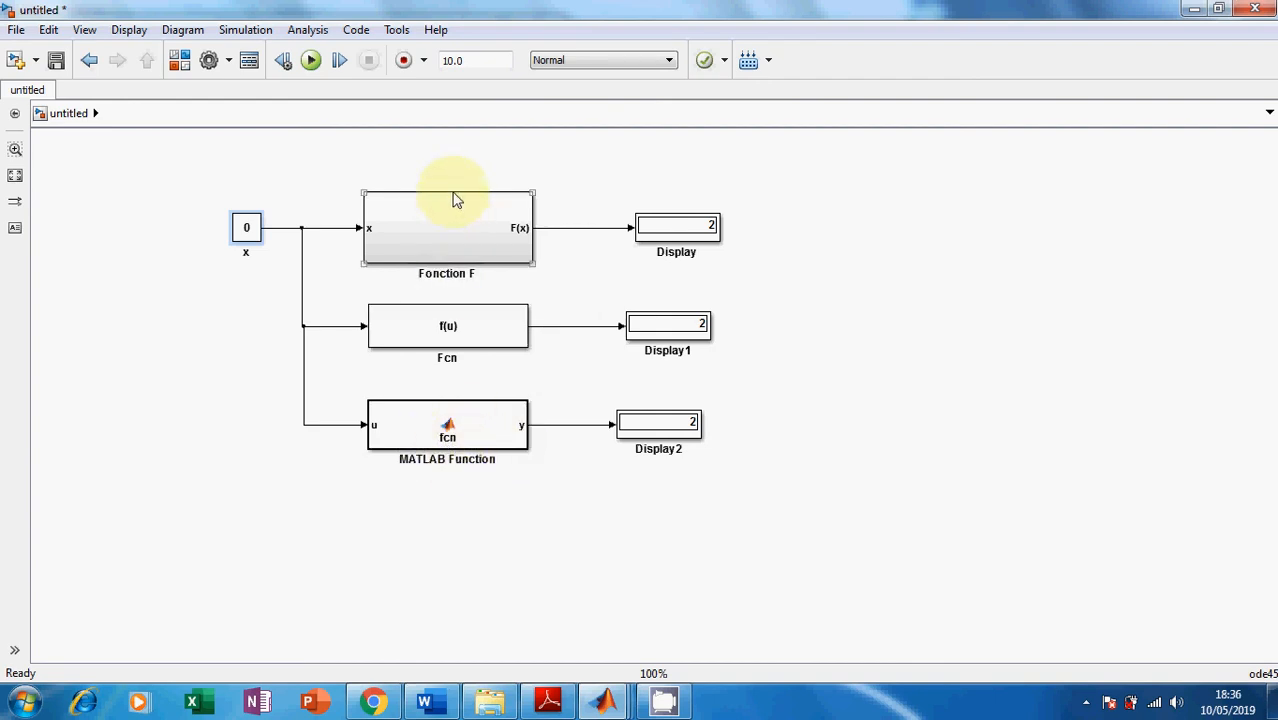
click(670, 705)
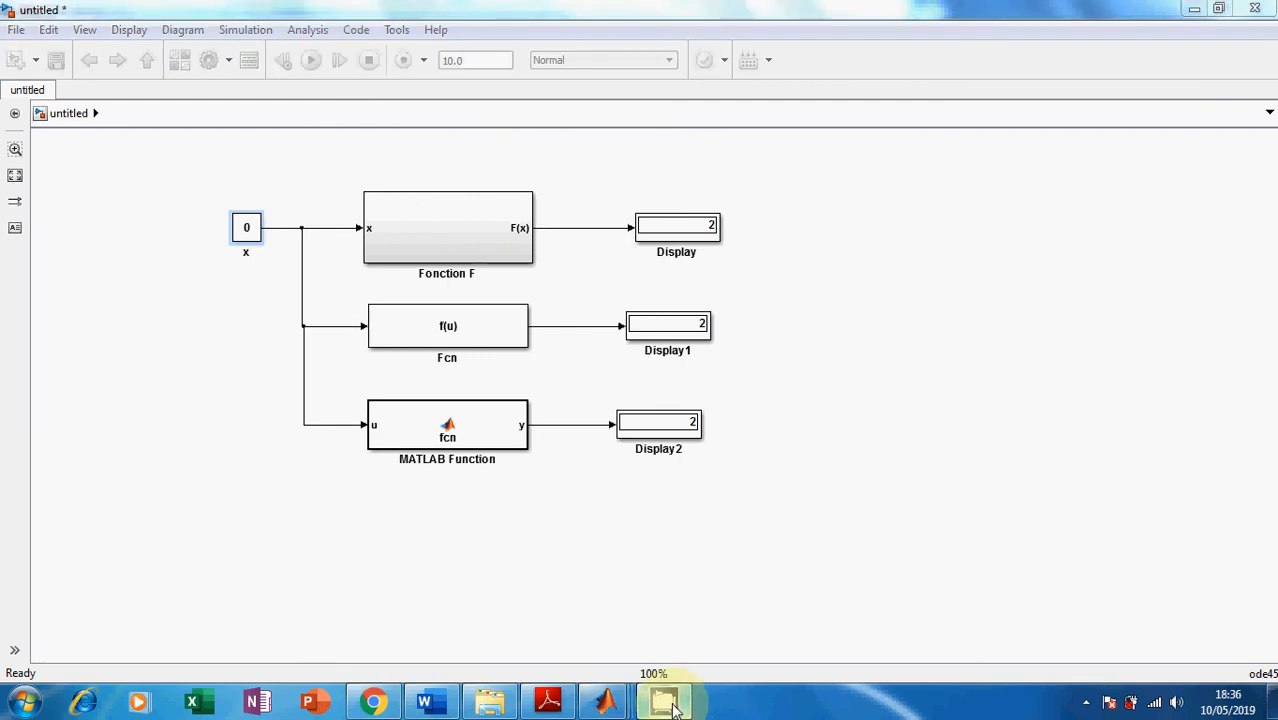
click(1086, 702)
click(1115, 605)
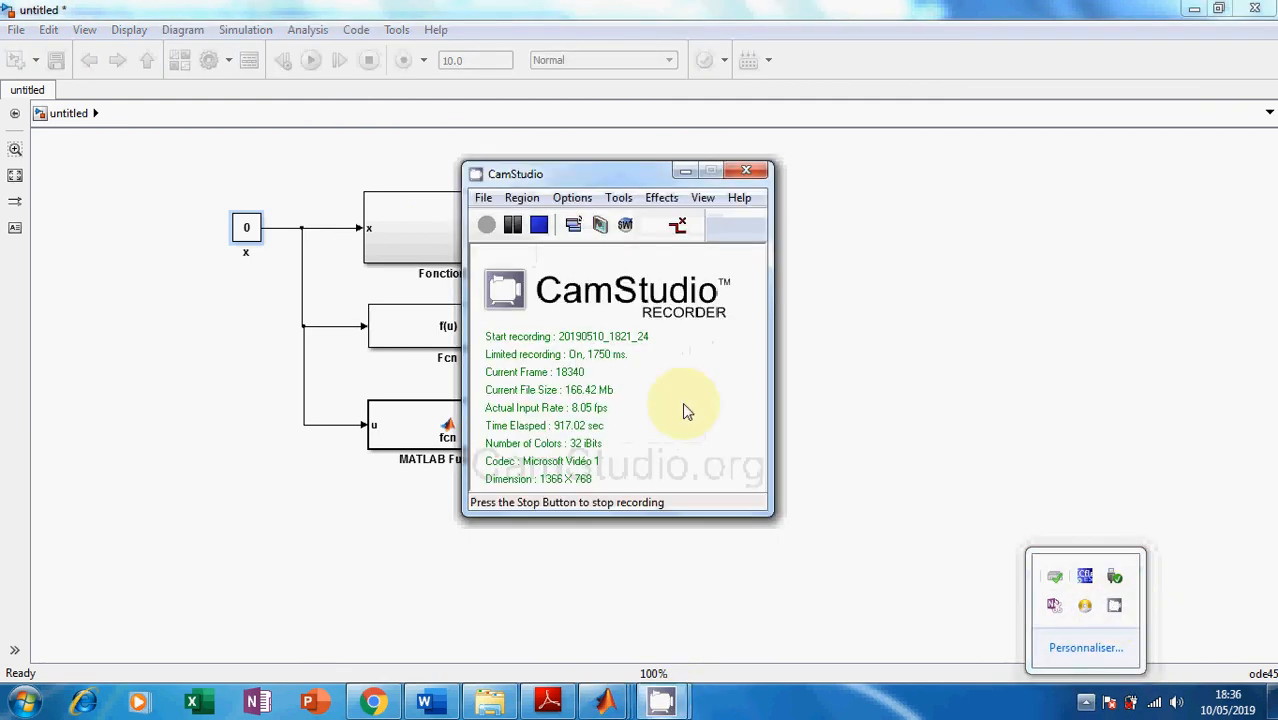